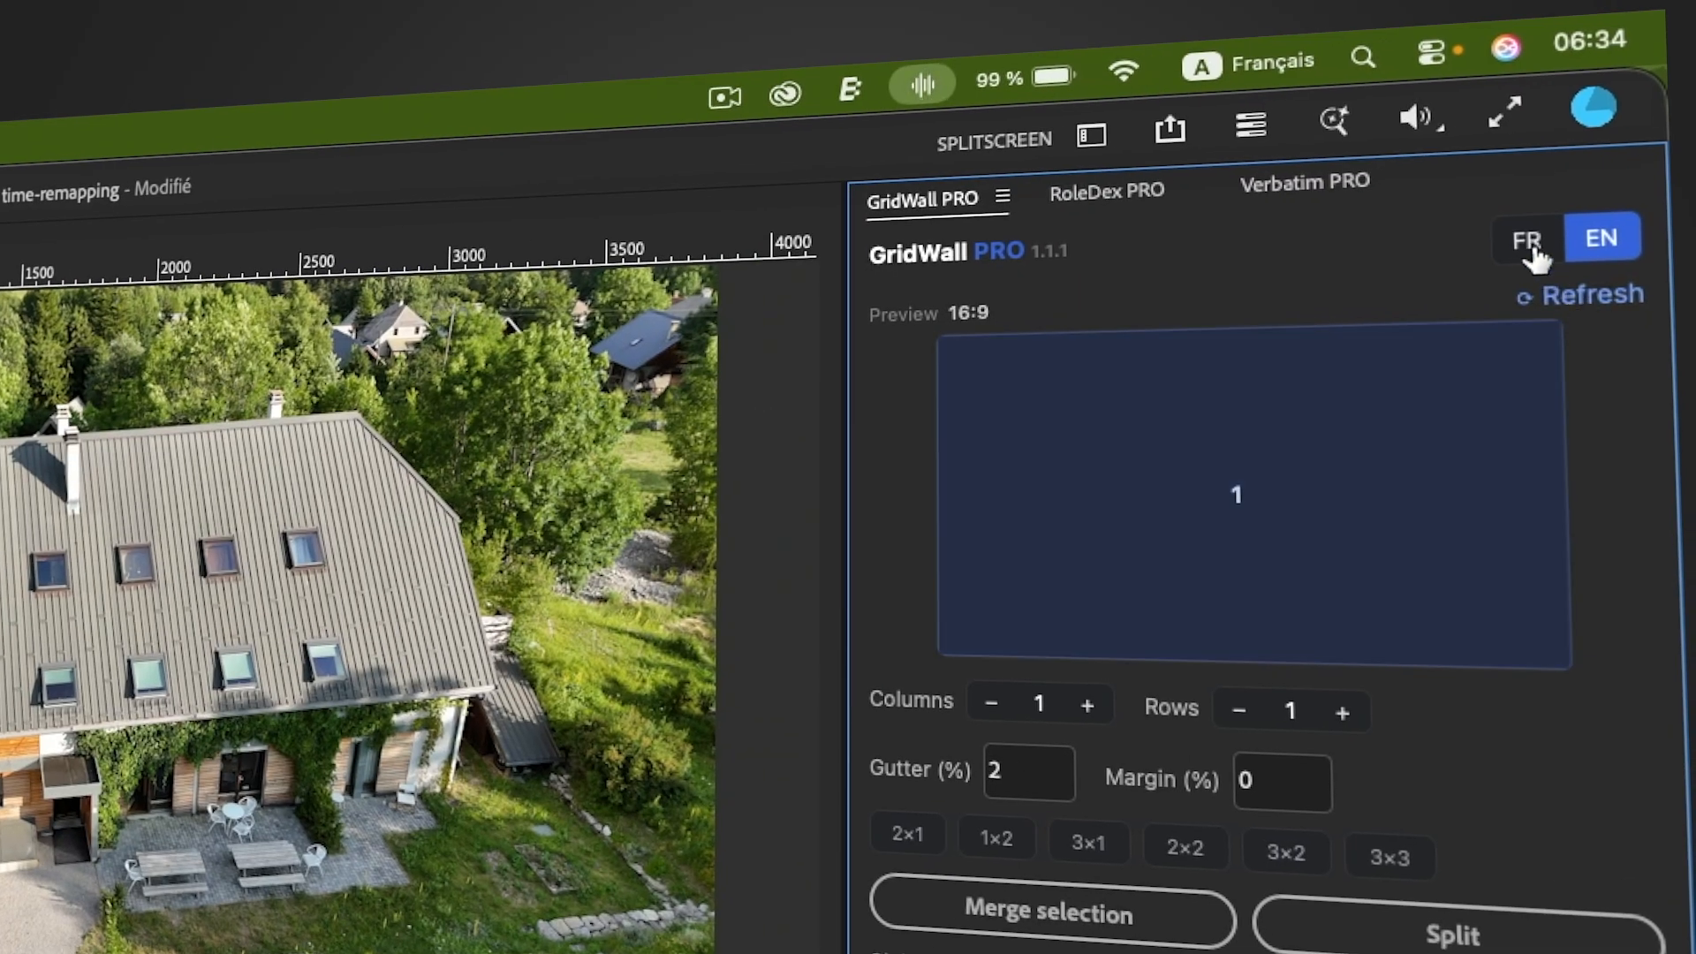
# - Switch the GridWall PRO interface to French and back to English
pyautogui.click(1534, 251)
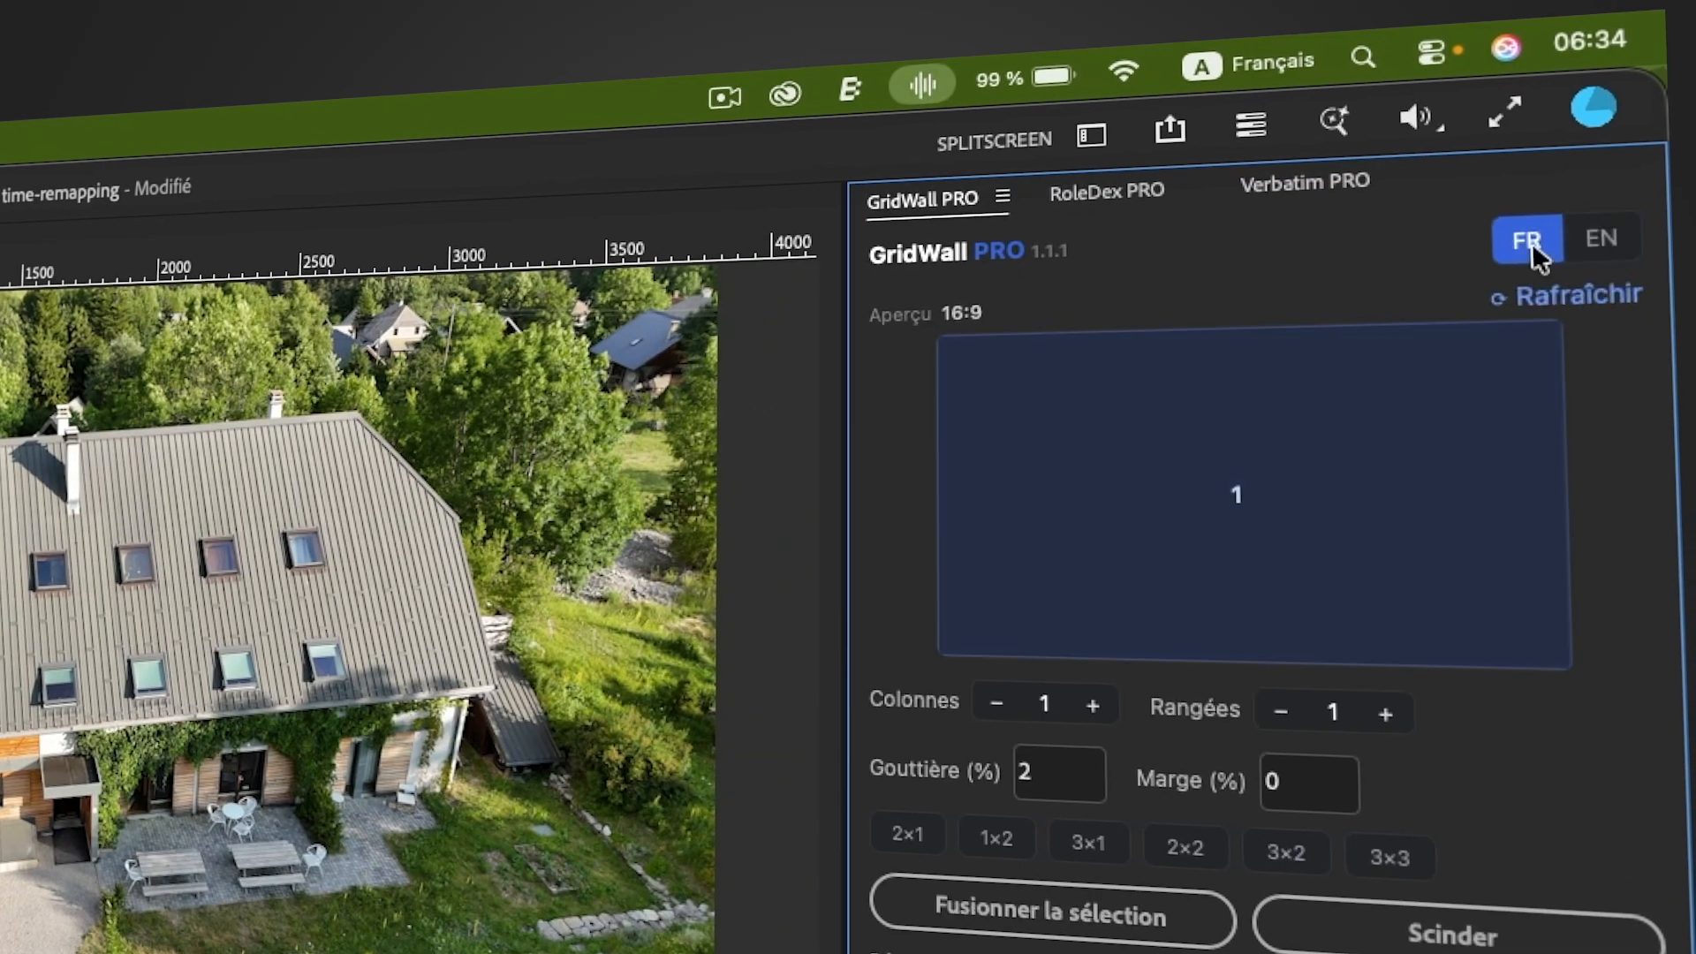
pyautogui.click(1601, 250)
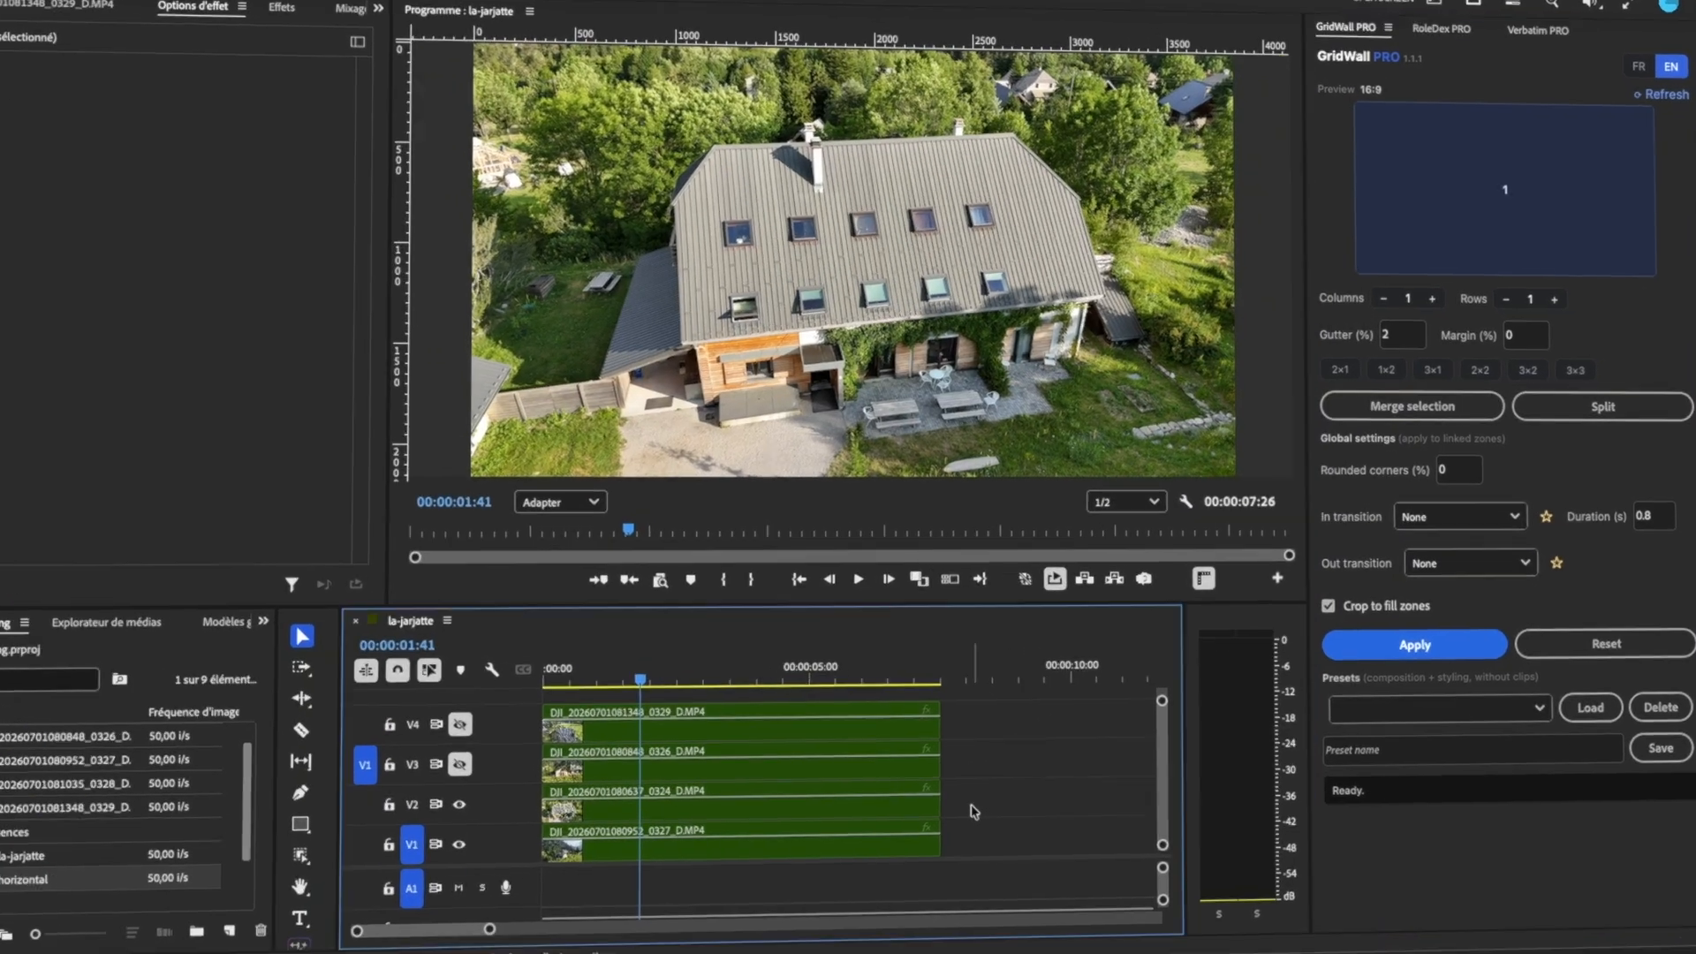
# - Select the two clips stacked on tracks V1 and V2 of the la-jarjatte sequence
pyautogui.moveTo(946, 857); pyautogui.dragTo(893, 882)
pyautogui.moveTo(893, 775); pyautogui.dragTo(892, 774)
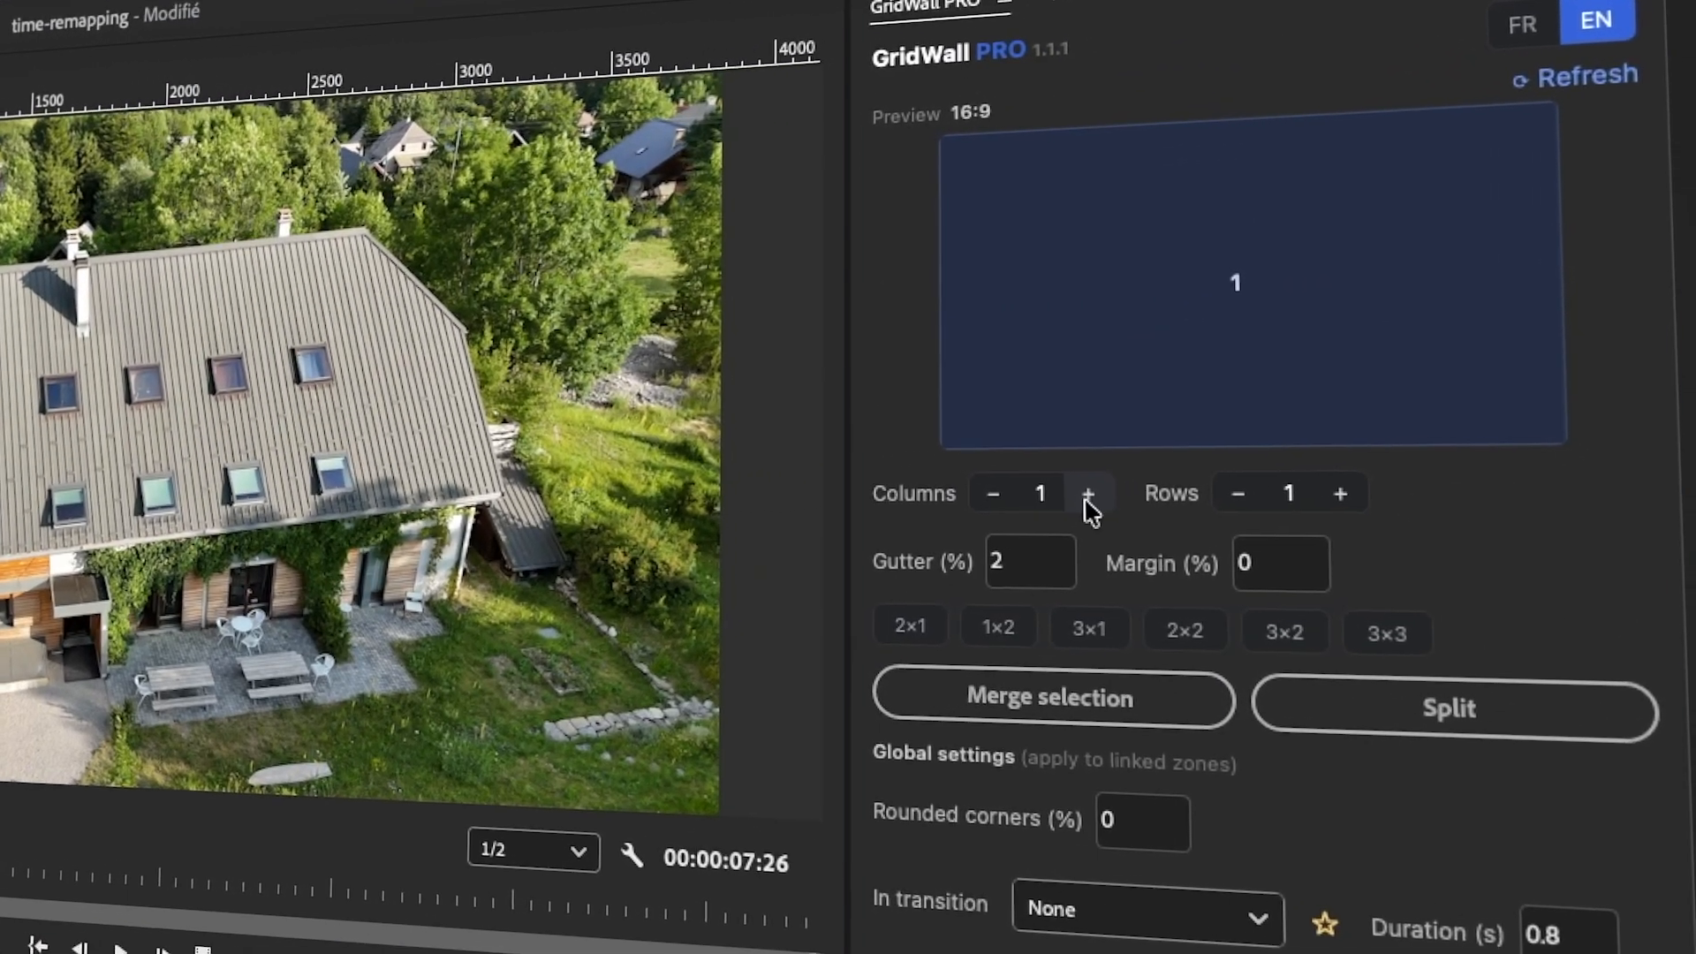
# - Try a two-column grid and a grid with up to three rows, returning to a single zone
pyautogui.click(1088, 495)
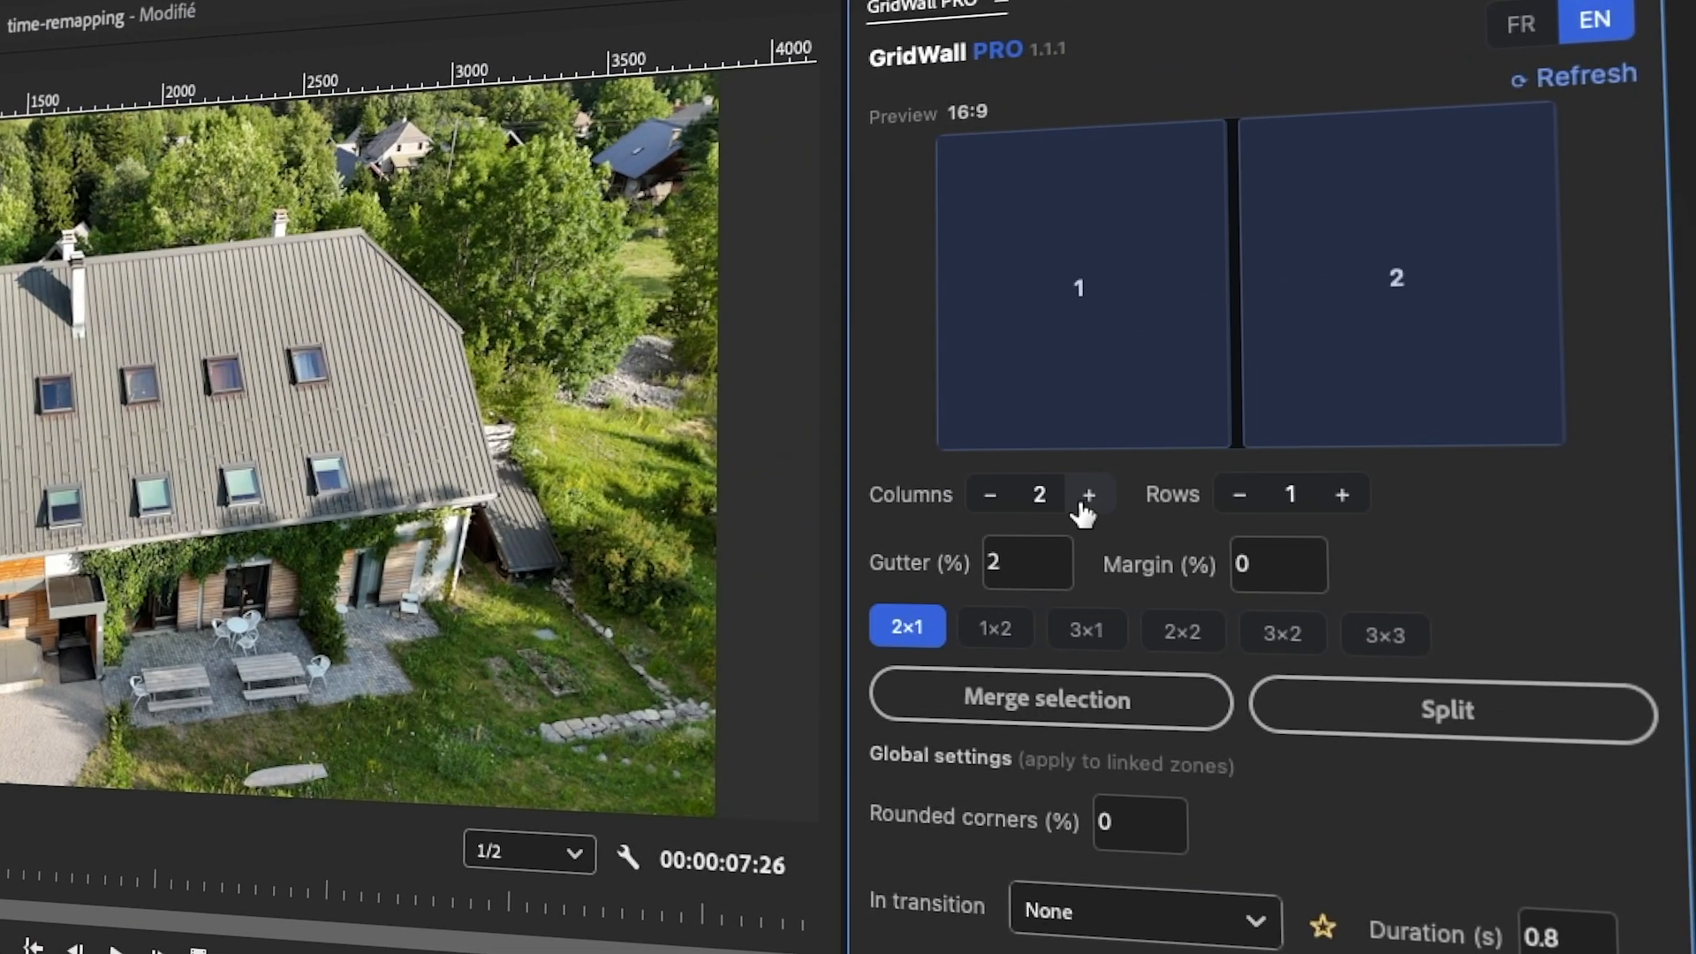
pyautogui.click(993, 495)
pyautogui.click(1339, 495)
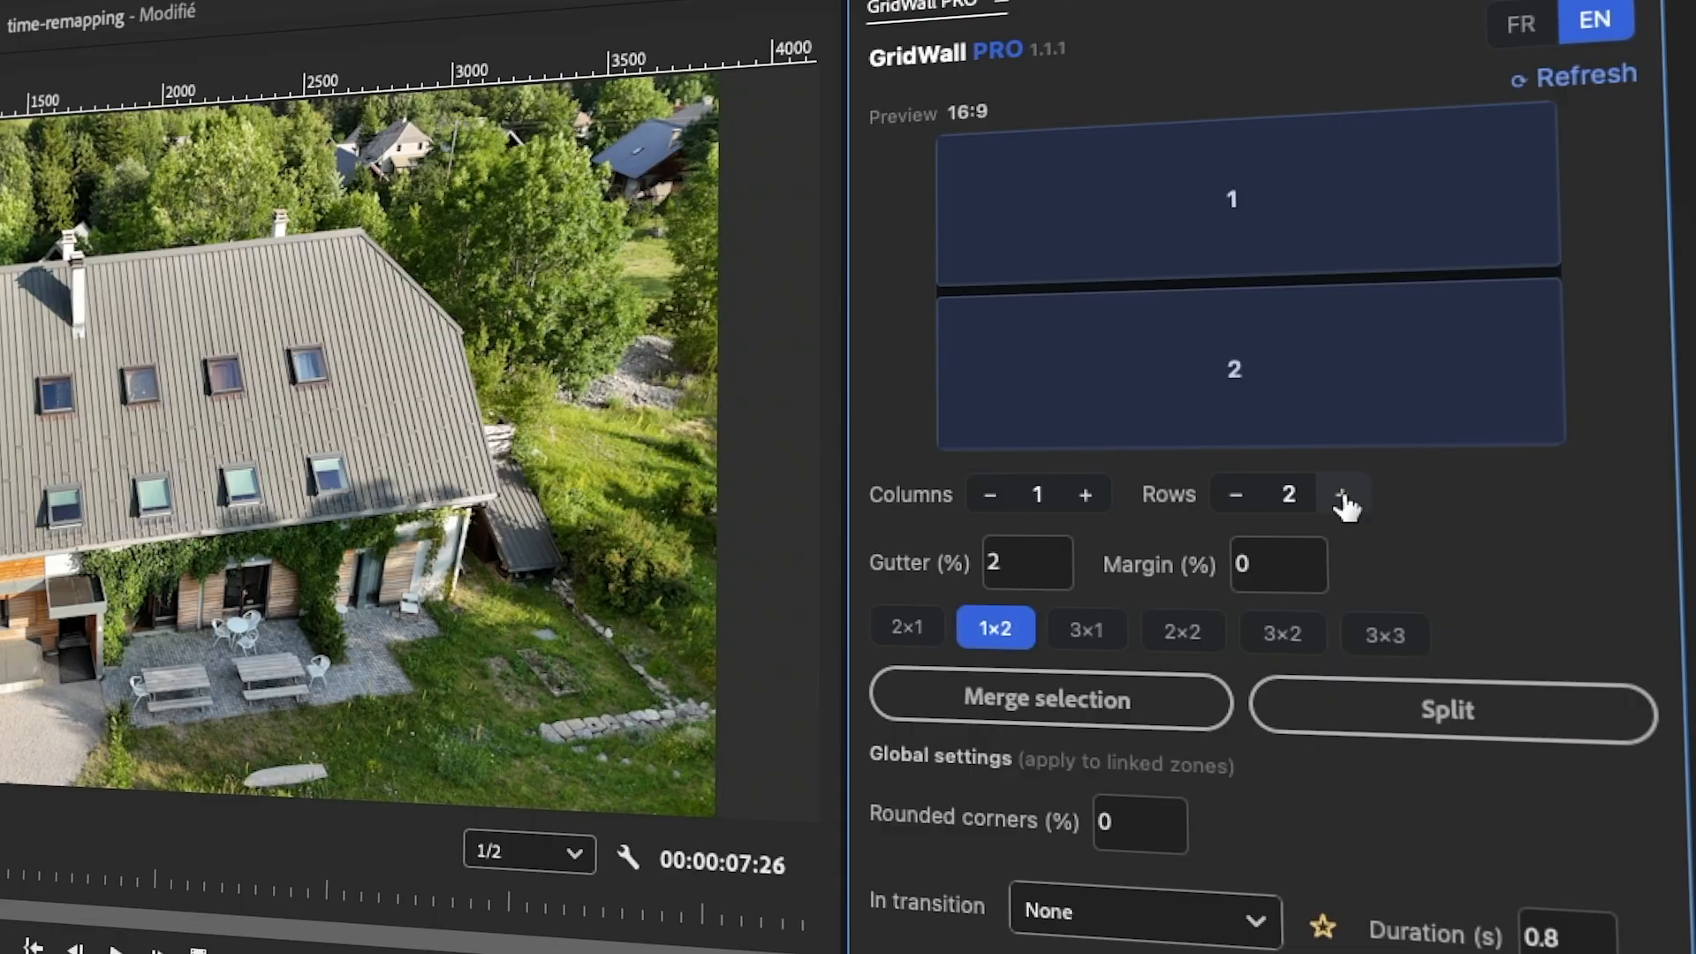
pyautogui.click(1341, 494)
pyautogui.click(1235, 494)
pyautogui.click(1235, 495)
# - Set the grid to 2 columns by 1 row and apply it to the selected clips
pyautogui.click(1085, 495)
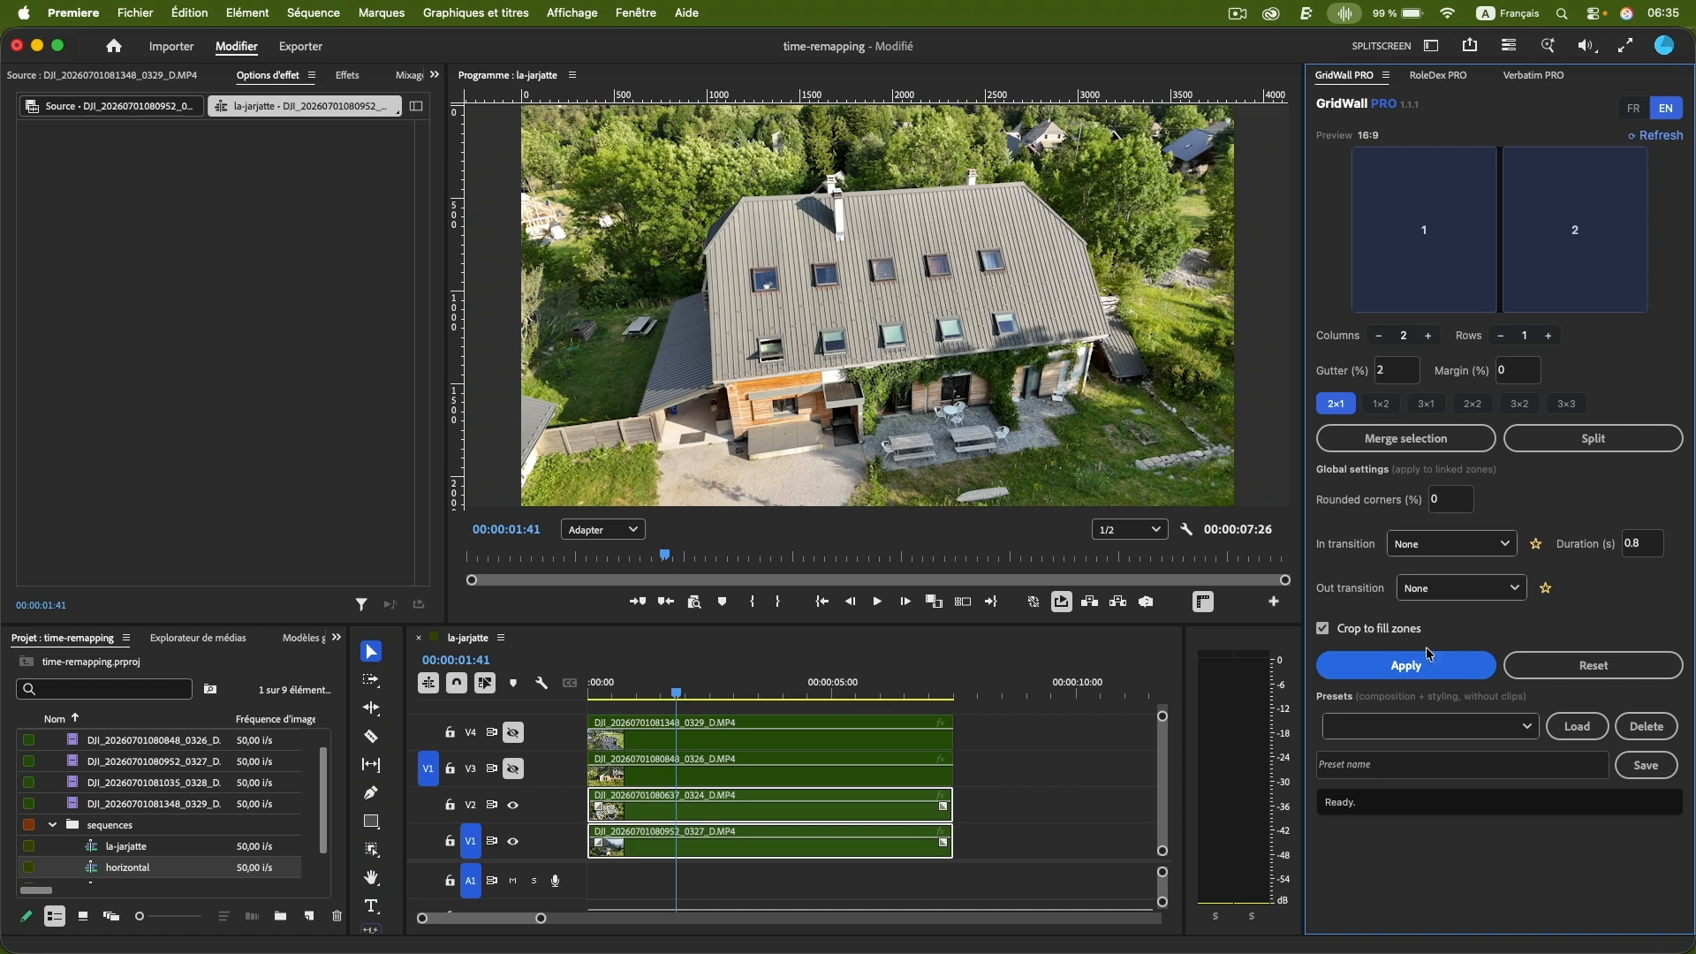
pyautogui.click(1406, 667)
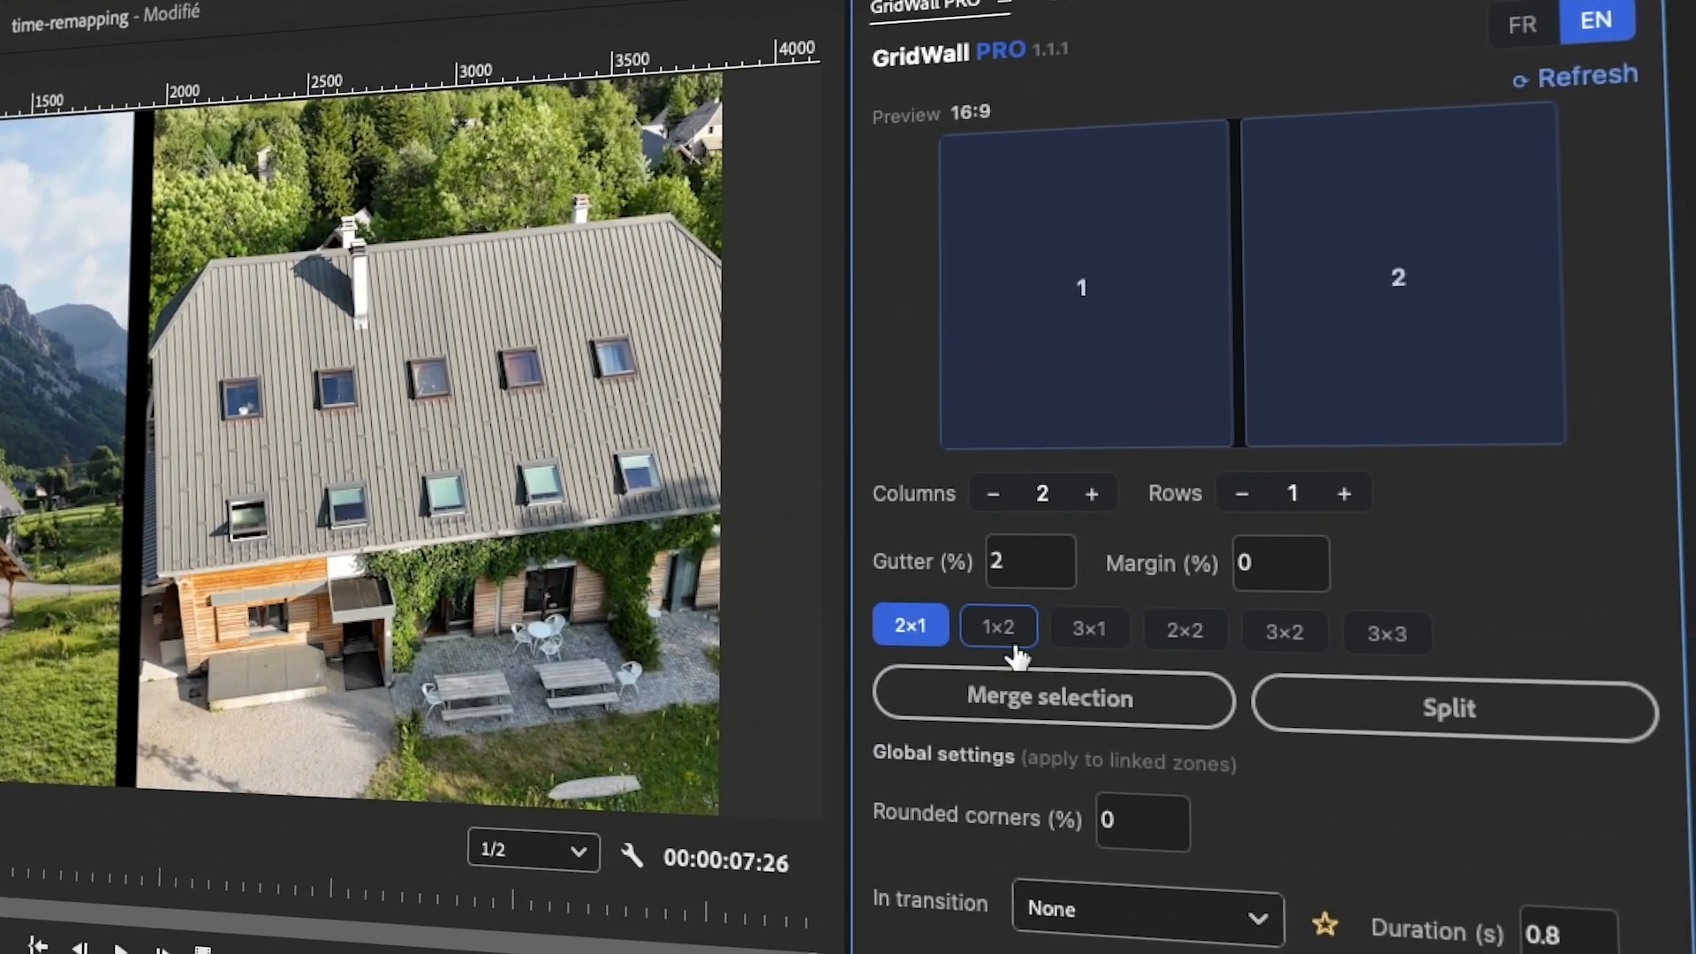
# - Change the grid to 1 column by 2 rows and apply it to the selected clips
pyautogui.click(993, 494)
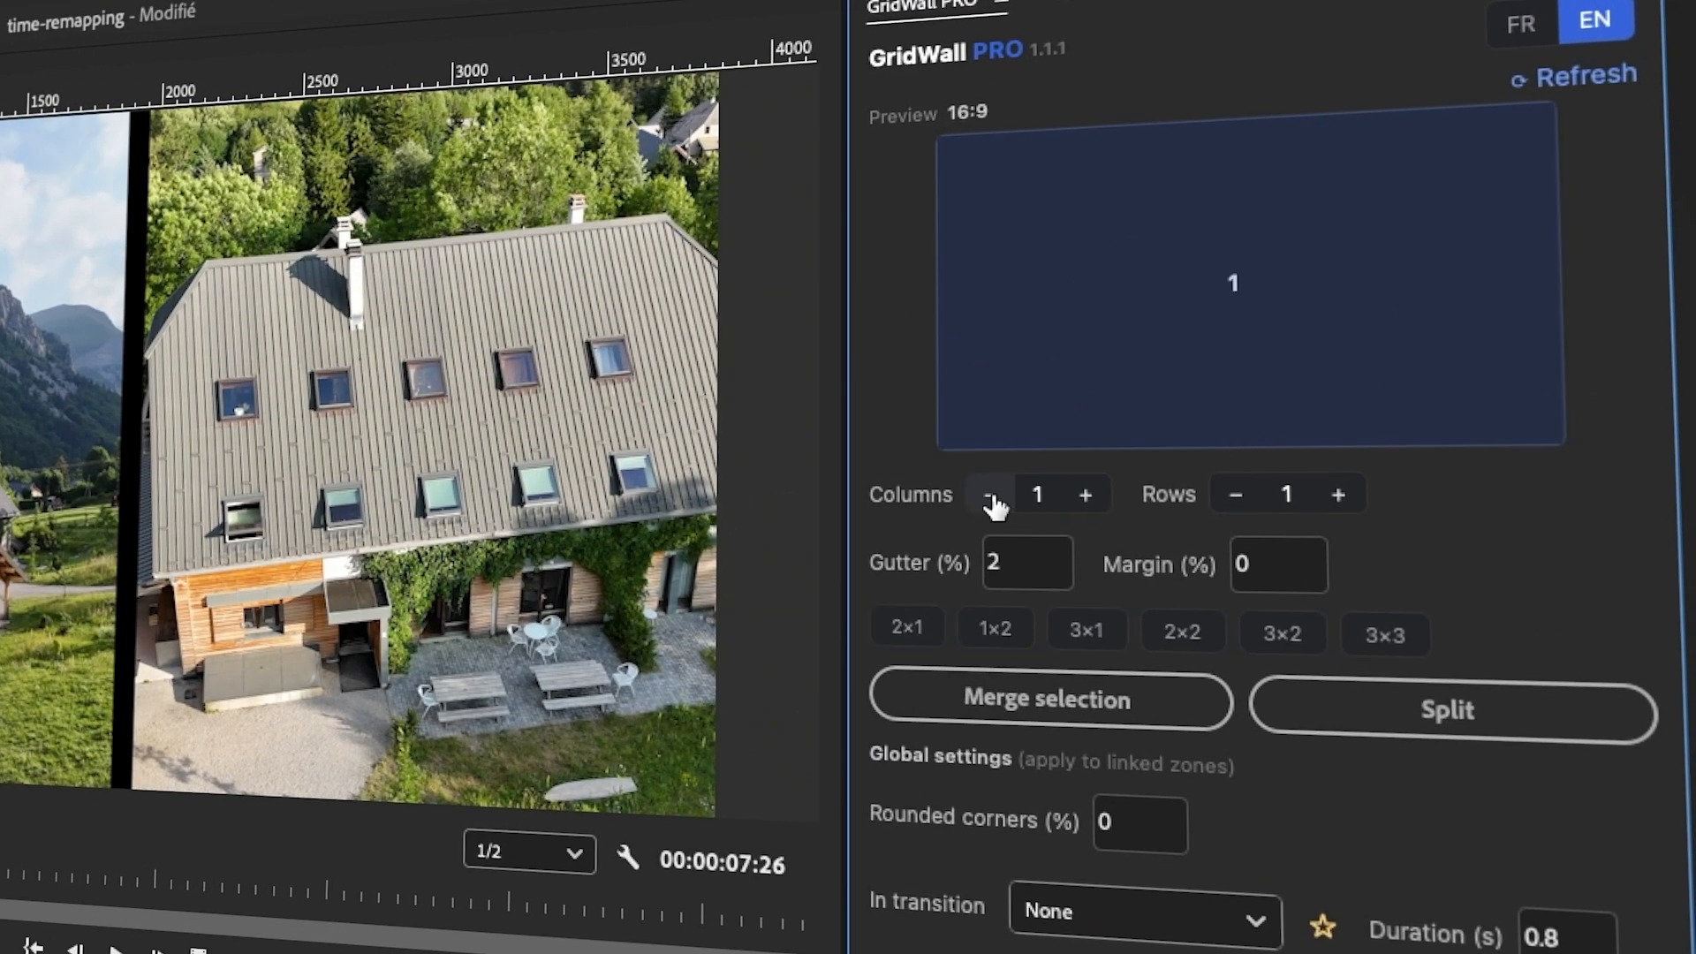
pyautogui.click(1340, 496)
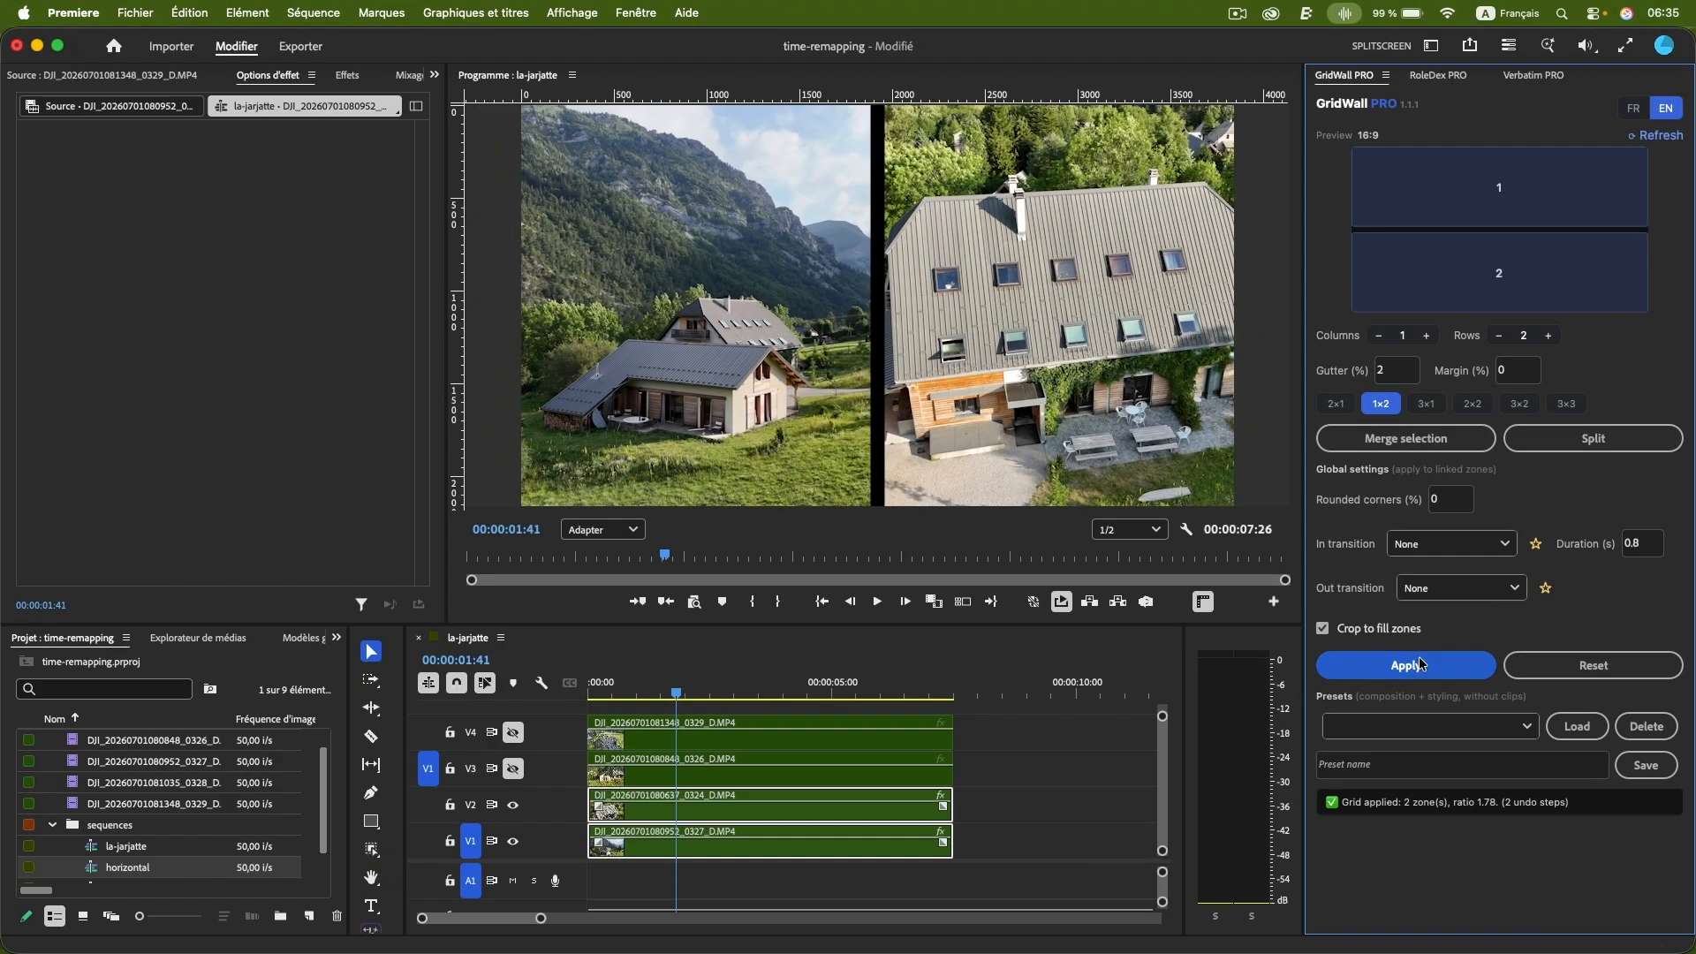
pyautogui.click(1422, 665)
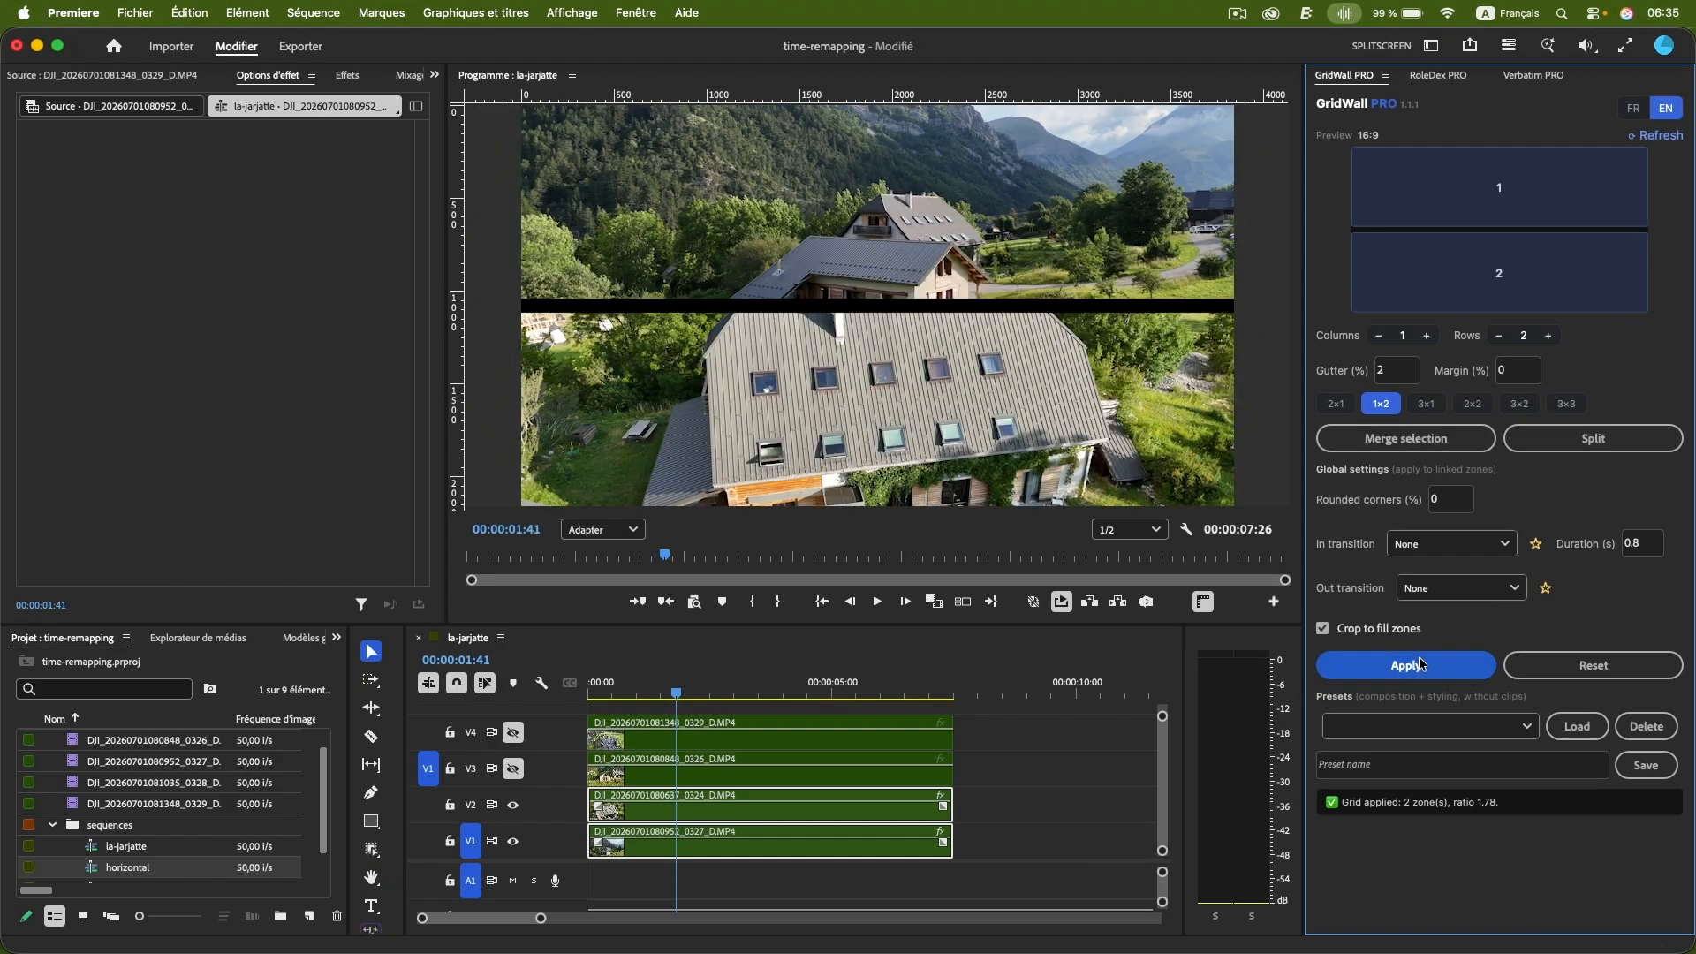
# - Set the grid to 2 columns by 2 rows and apply it to the two selected clips
pyautogui.click(1427, 336)
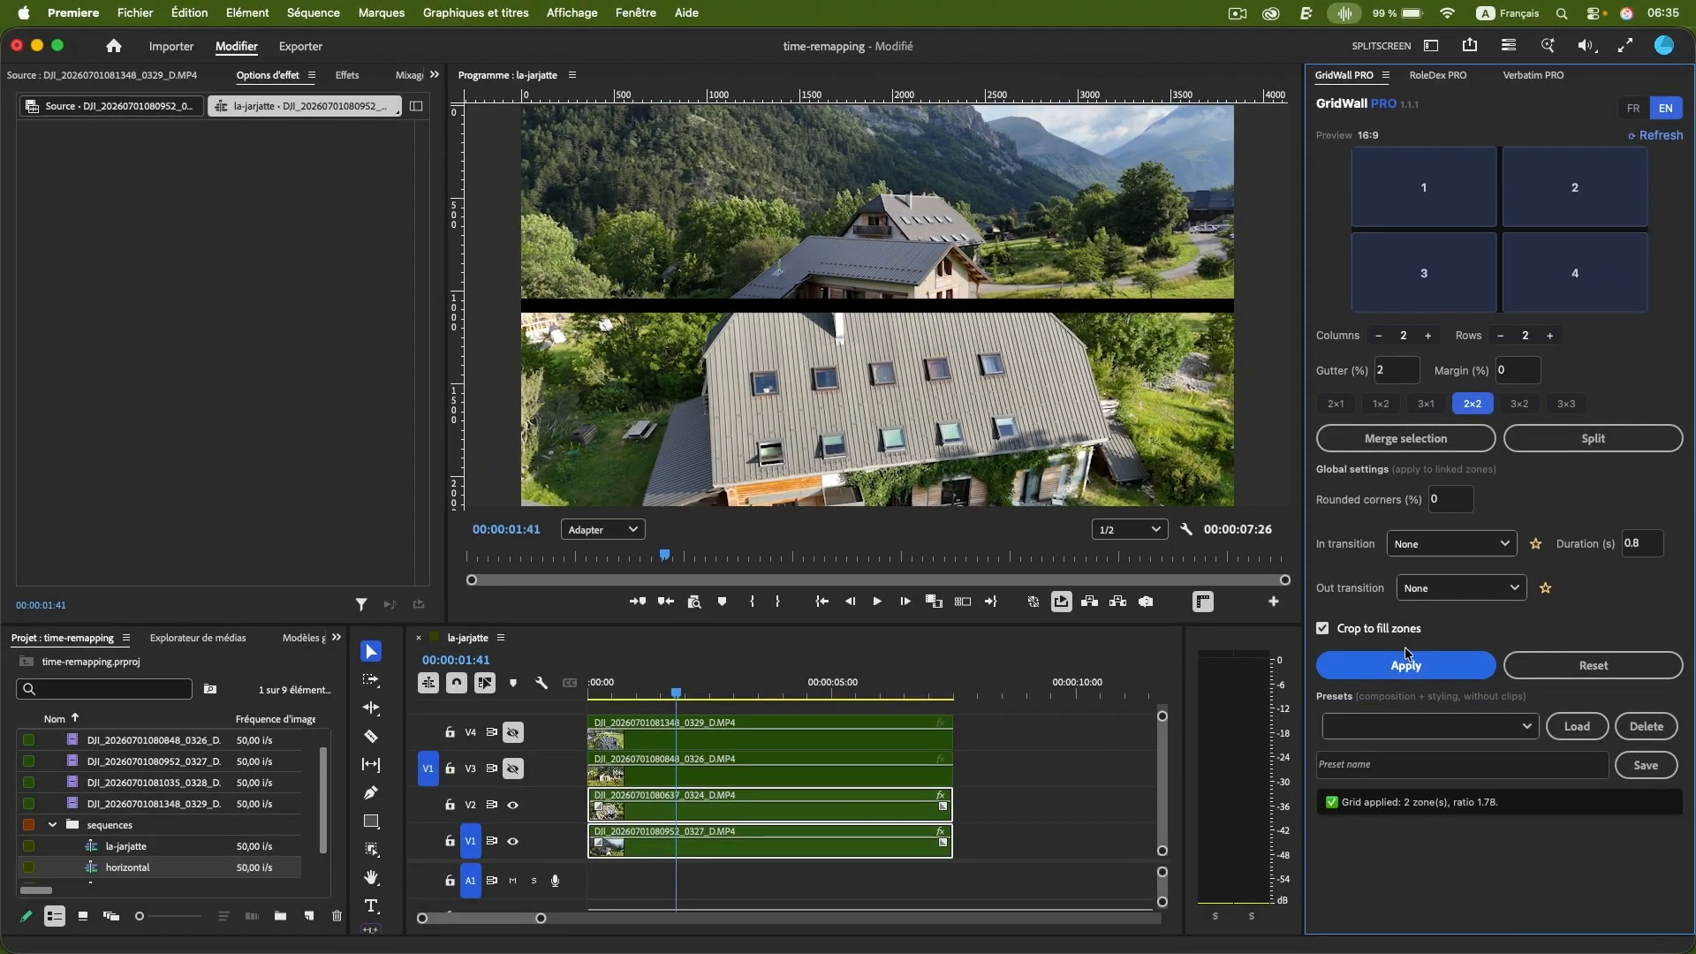
pyautogui.click(1407, 664)
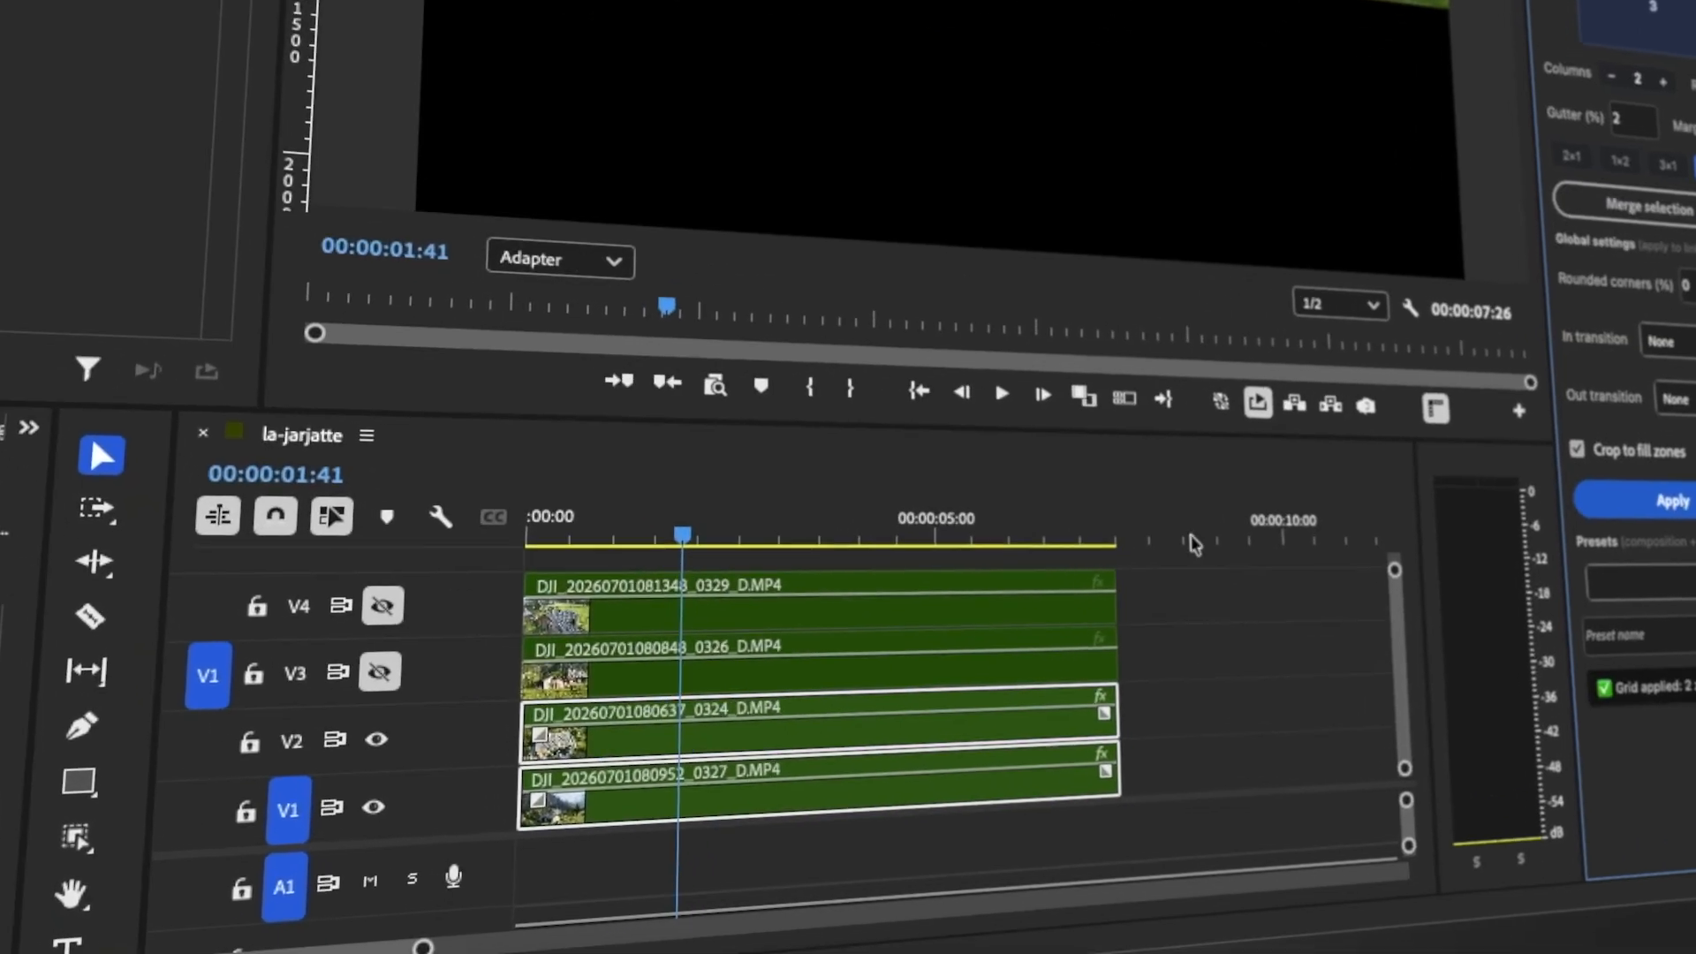
# - Make tracks V3 and V4 visible and apply the 2×2 grid to all four stacked clips
pyautogui.click(382, 606)
pyautogui.click(371, 647)
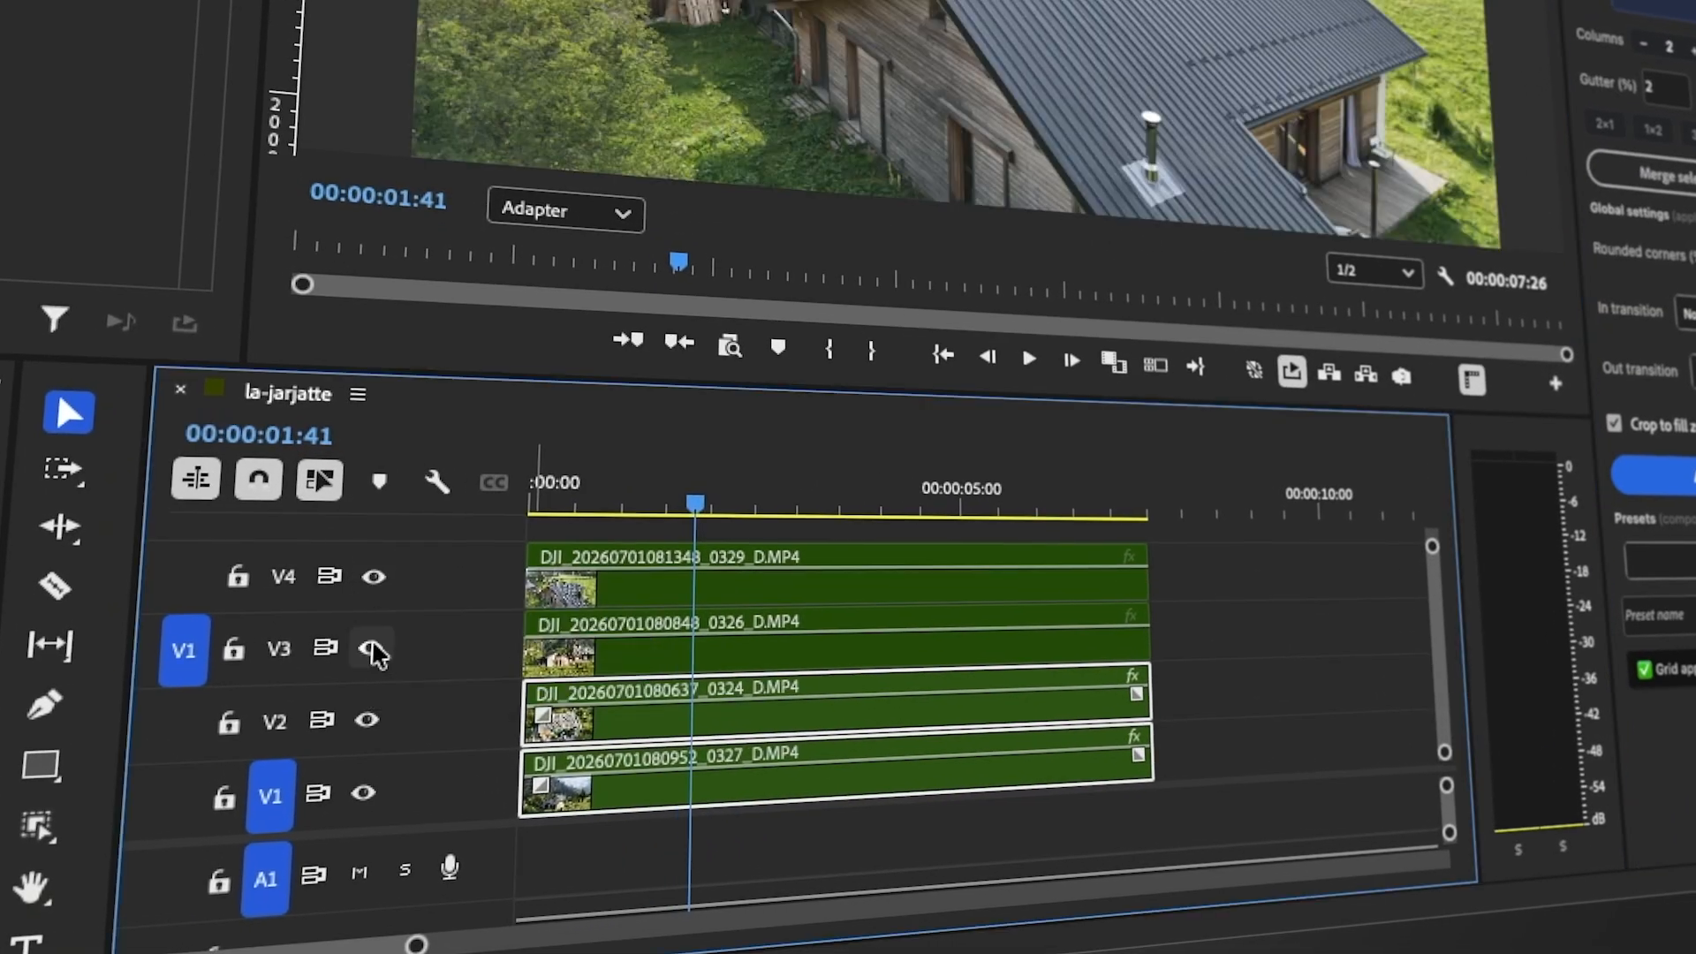
pyautogui.moveTo(1241, 566); pyautogui.dragTo(994, 756)
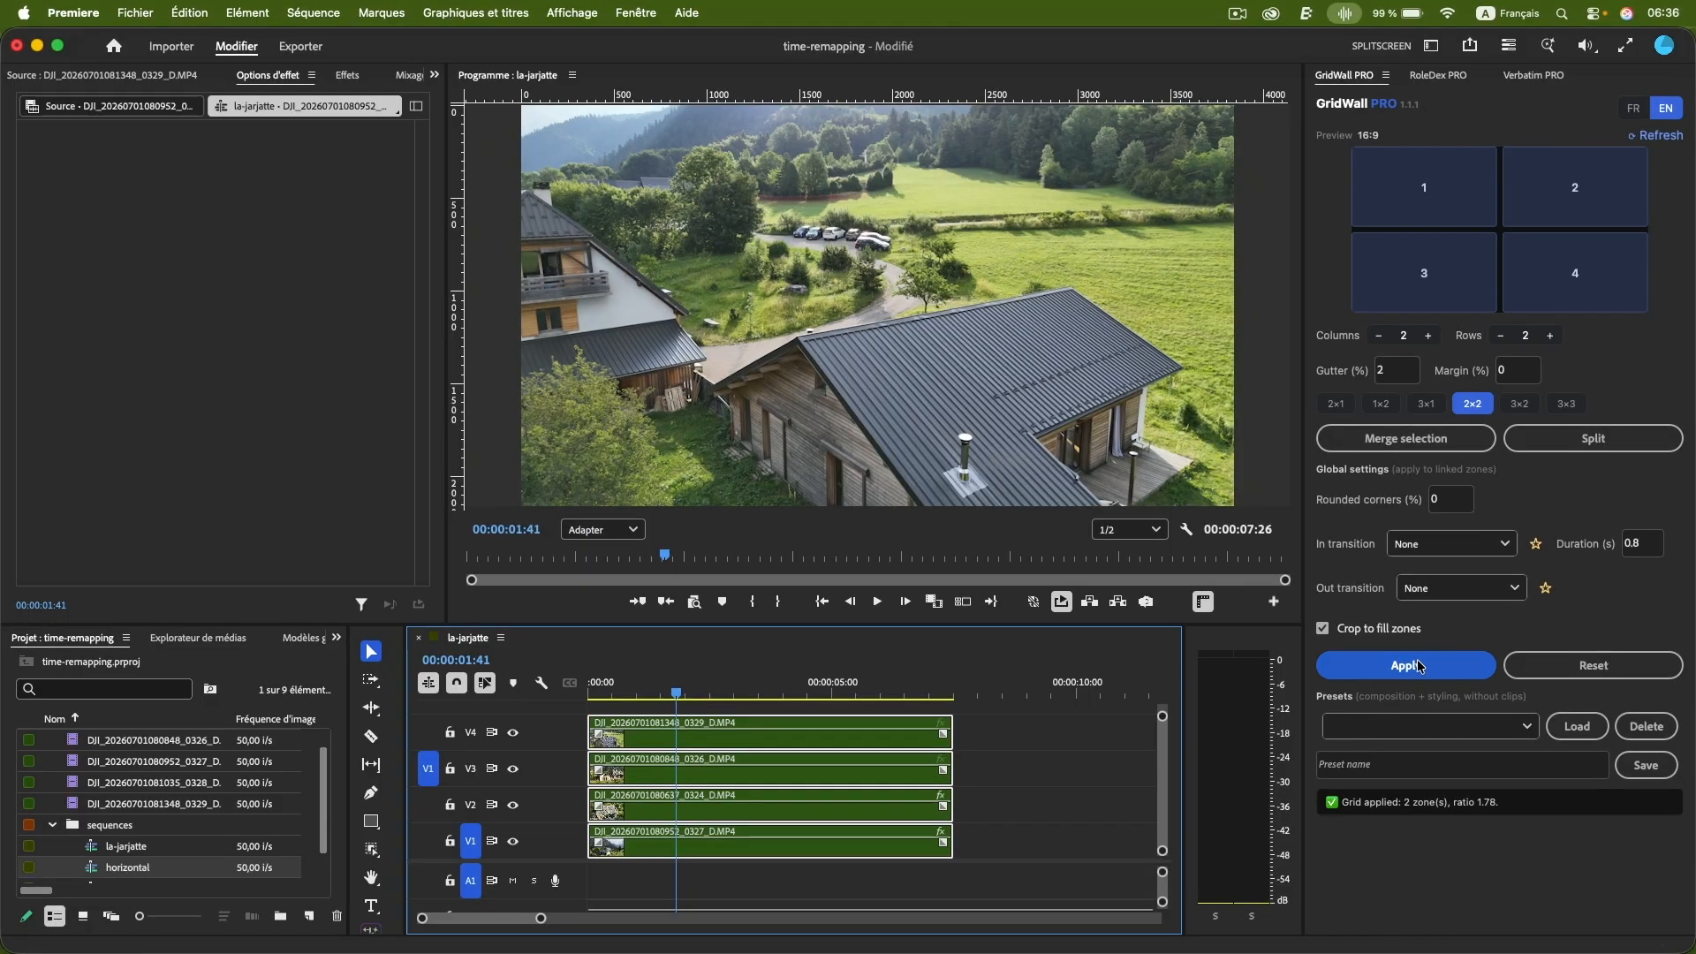
pyautogui.click(1419, 666)
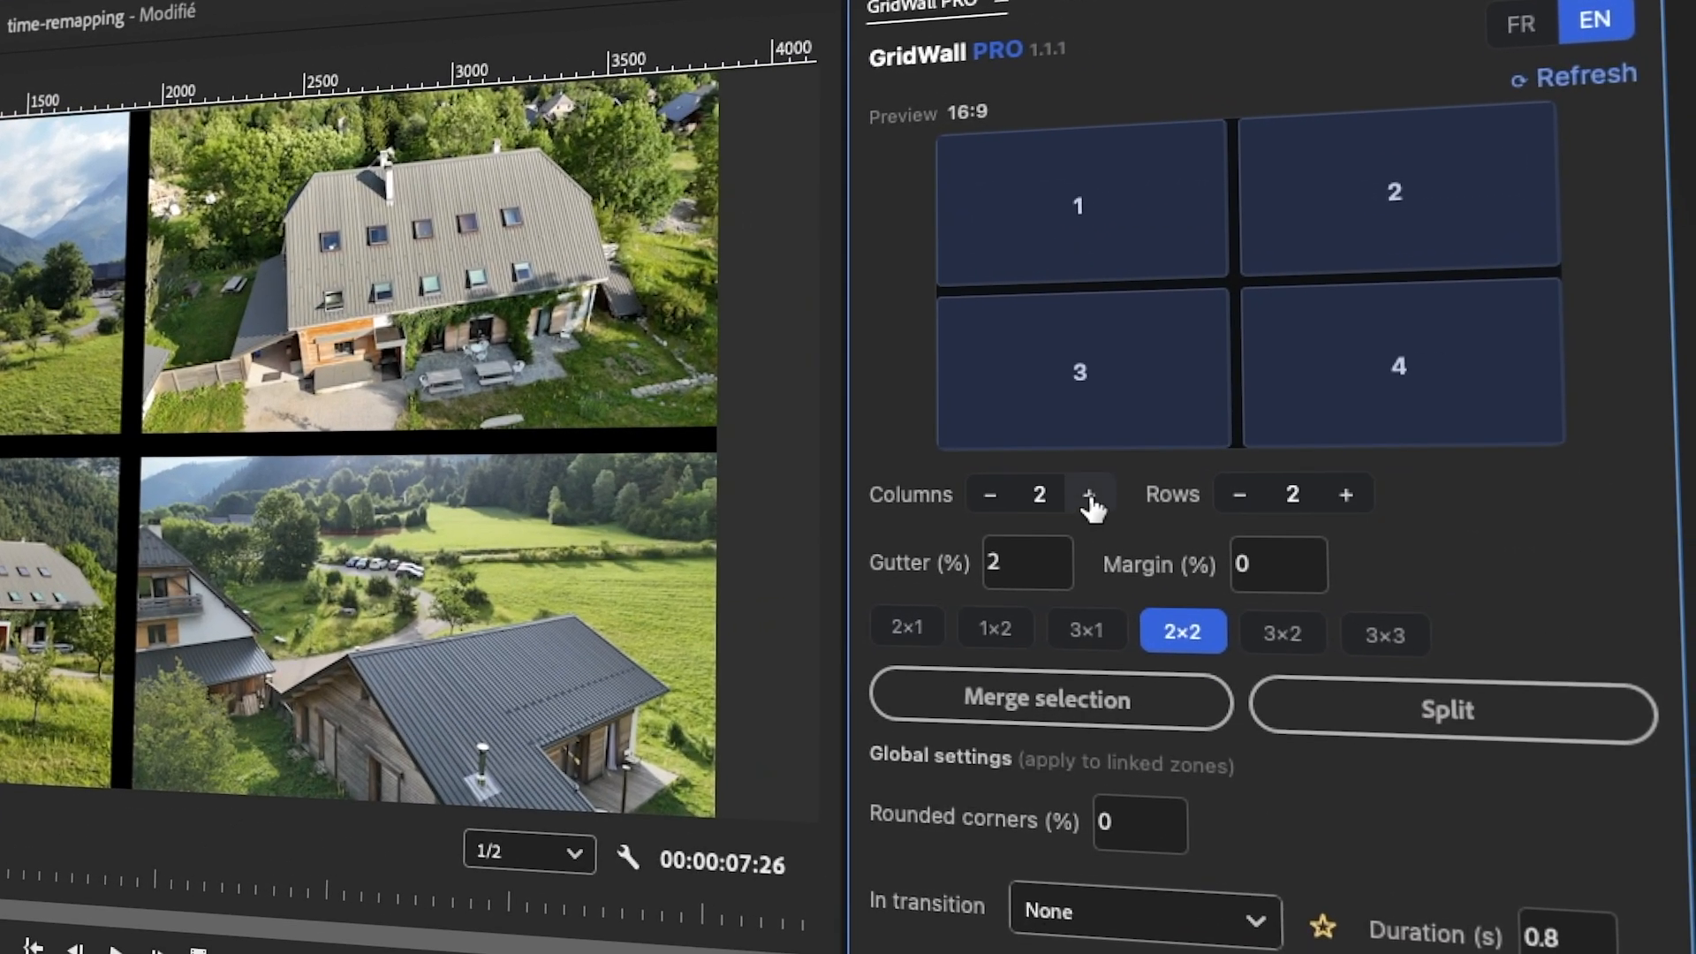
# - Set the grid to 3 columns by 2 rows and merge zones 1 and 2 in the top row
pyautogui.click(1090, 496)
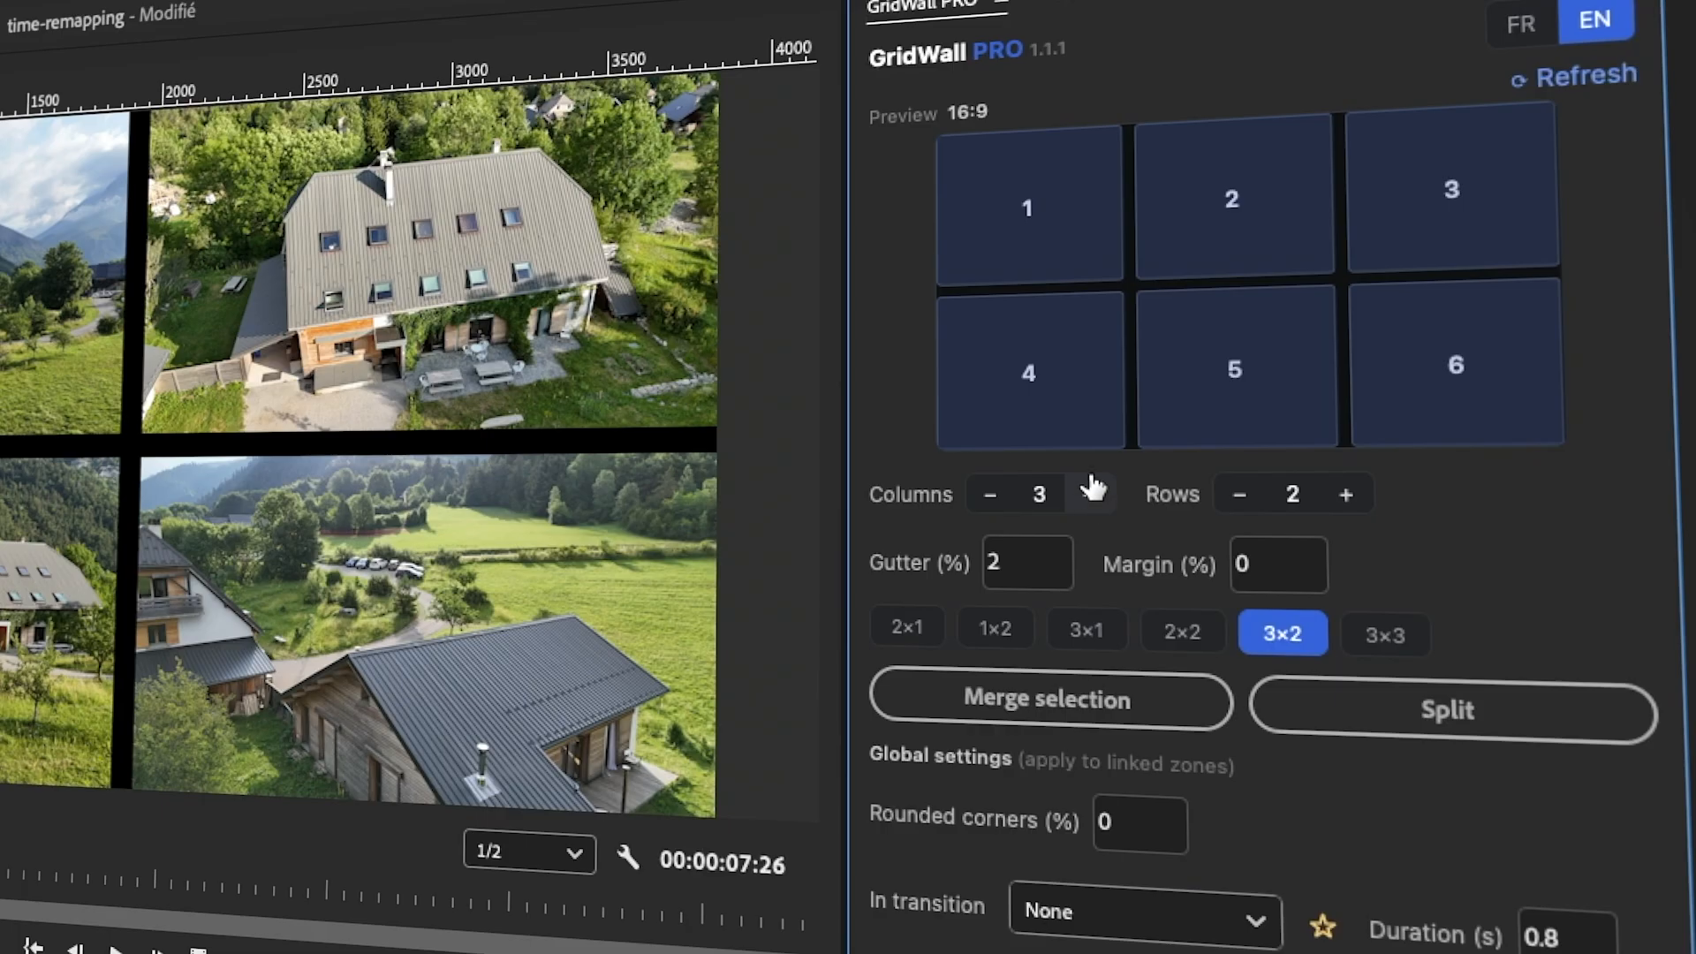
pyautogui.click(1030, 226)
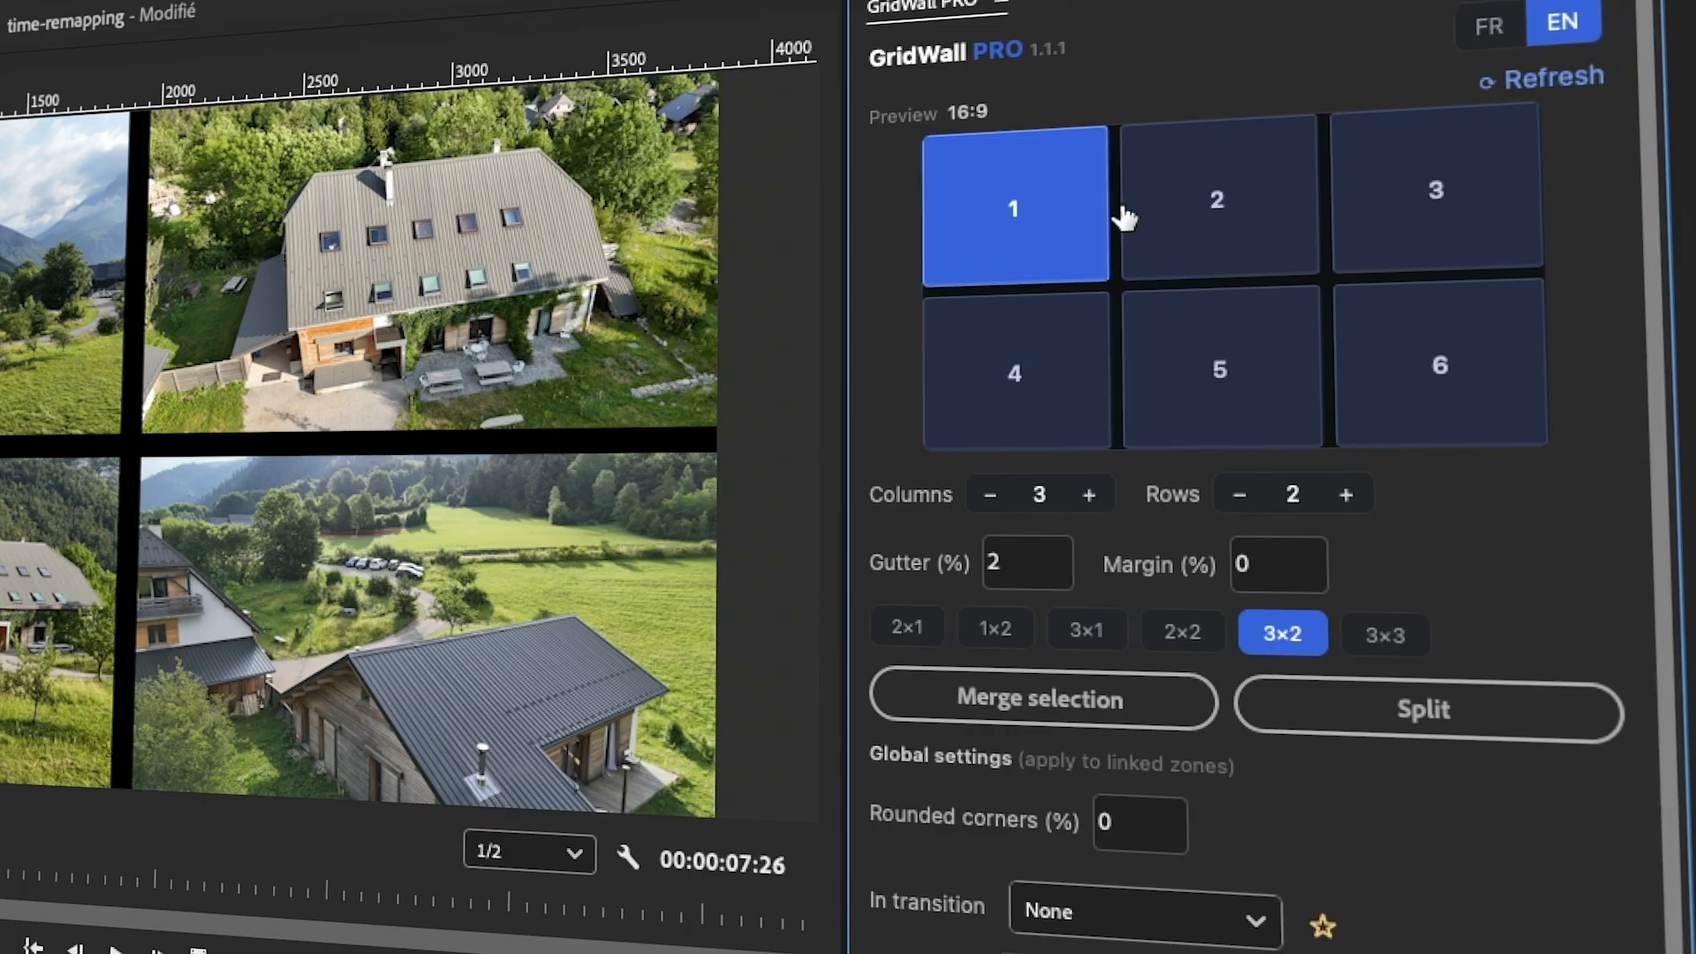
pyautogui.click(1204, 209)
pyautogui.click(1095, 693)
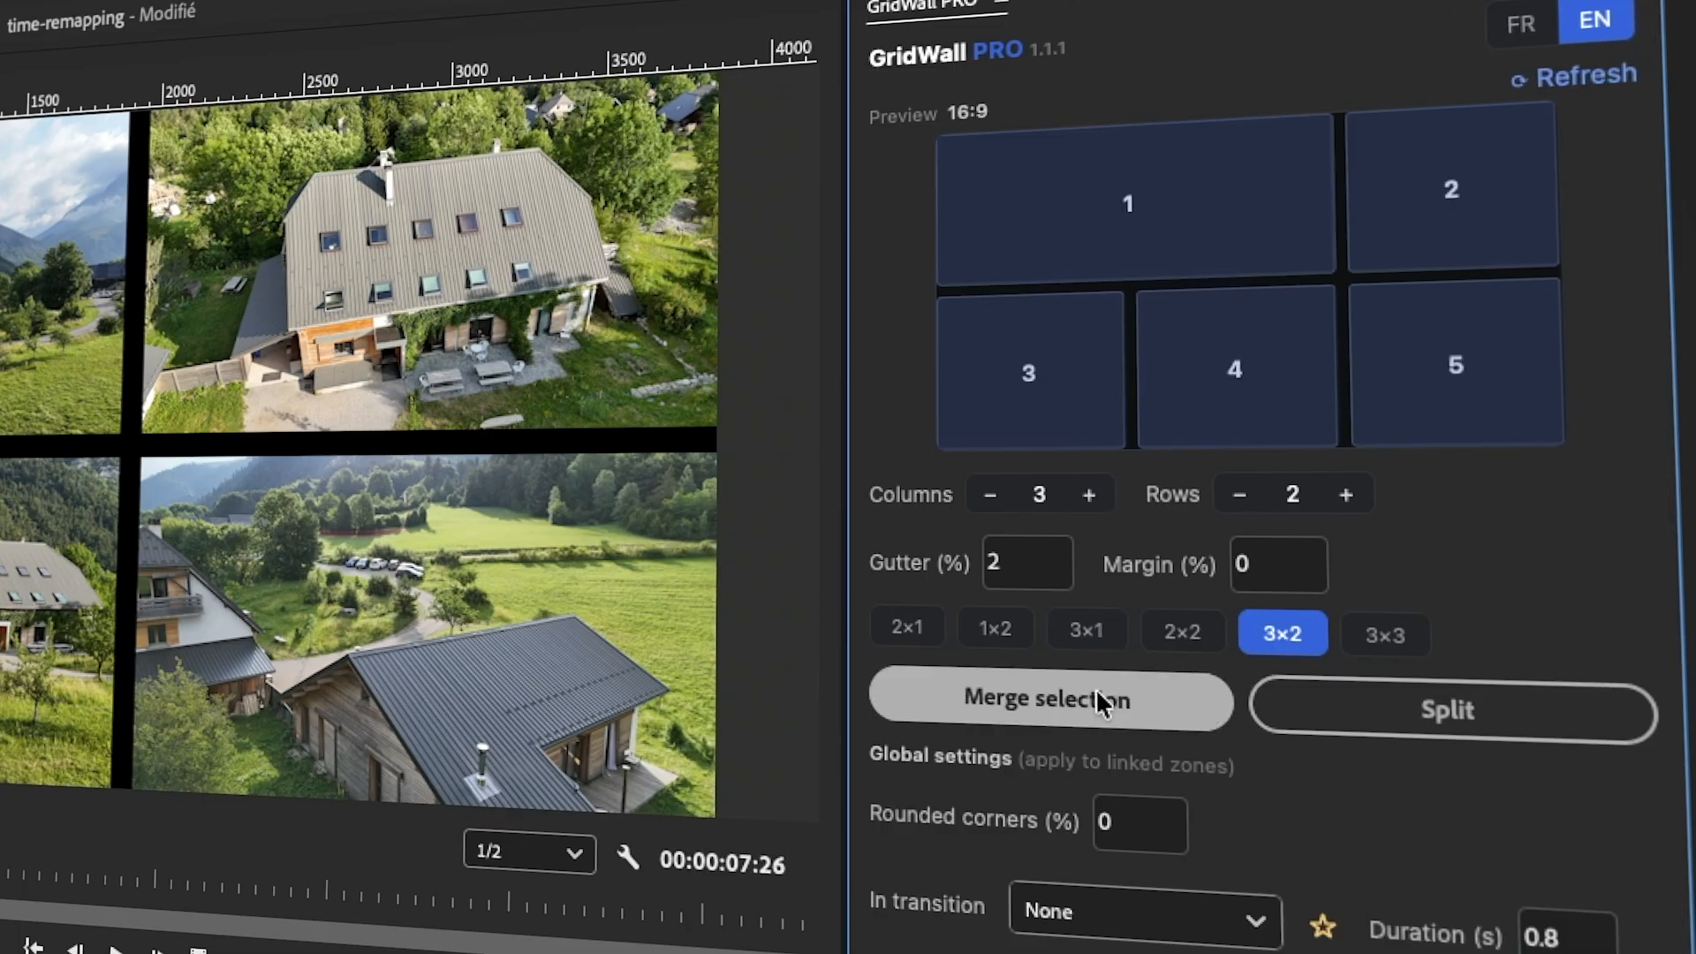
# - Merge zones 4 and 5 in the bottom row and apply the four-zone layout to the clips
pyautogui.click(1206, 363)
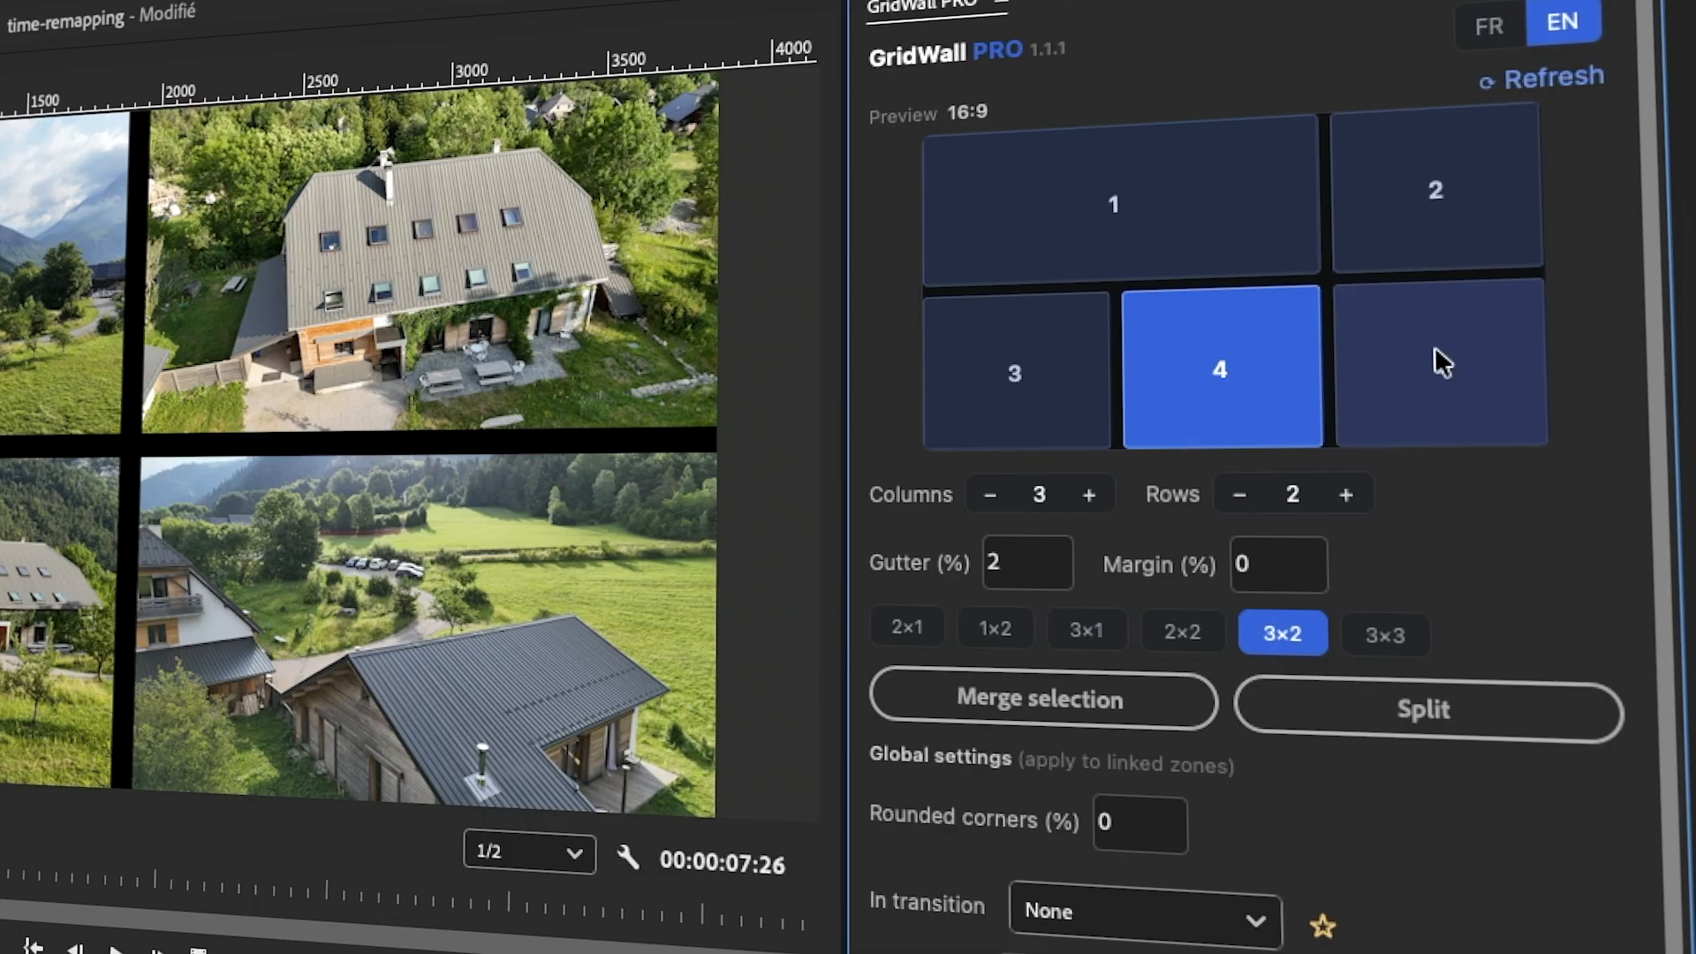
pyautogui.click(1427, 360)
pyautogui.click(1110, 694)
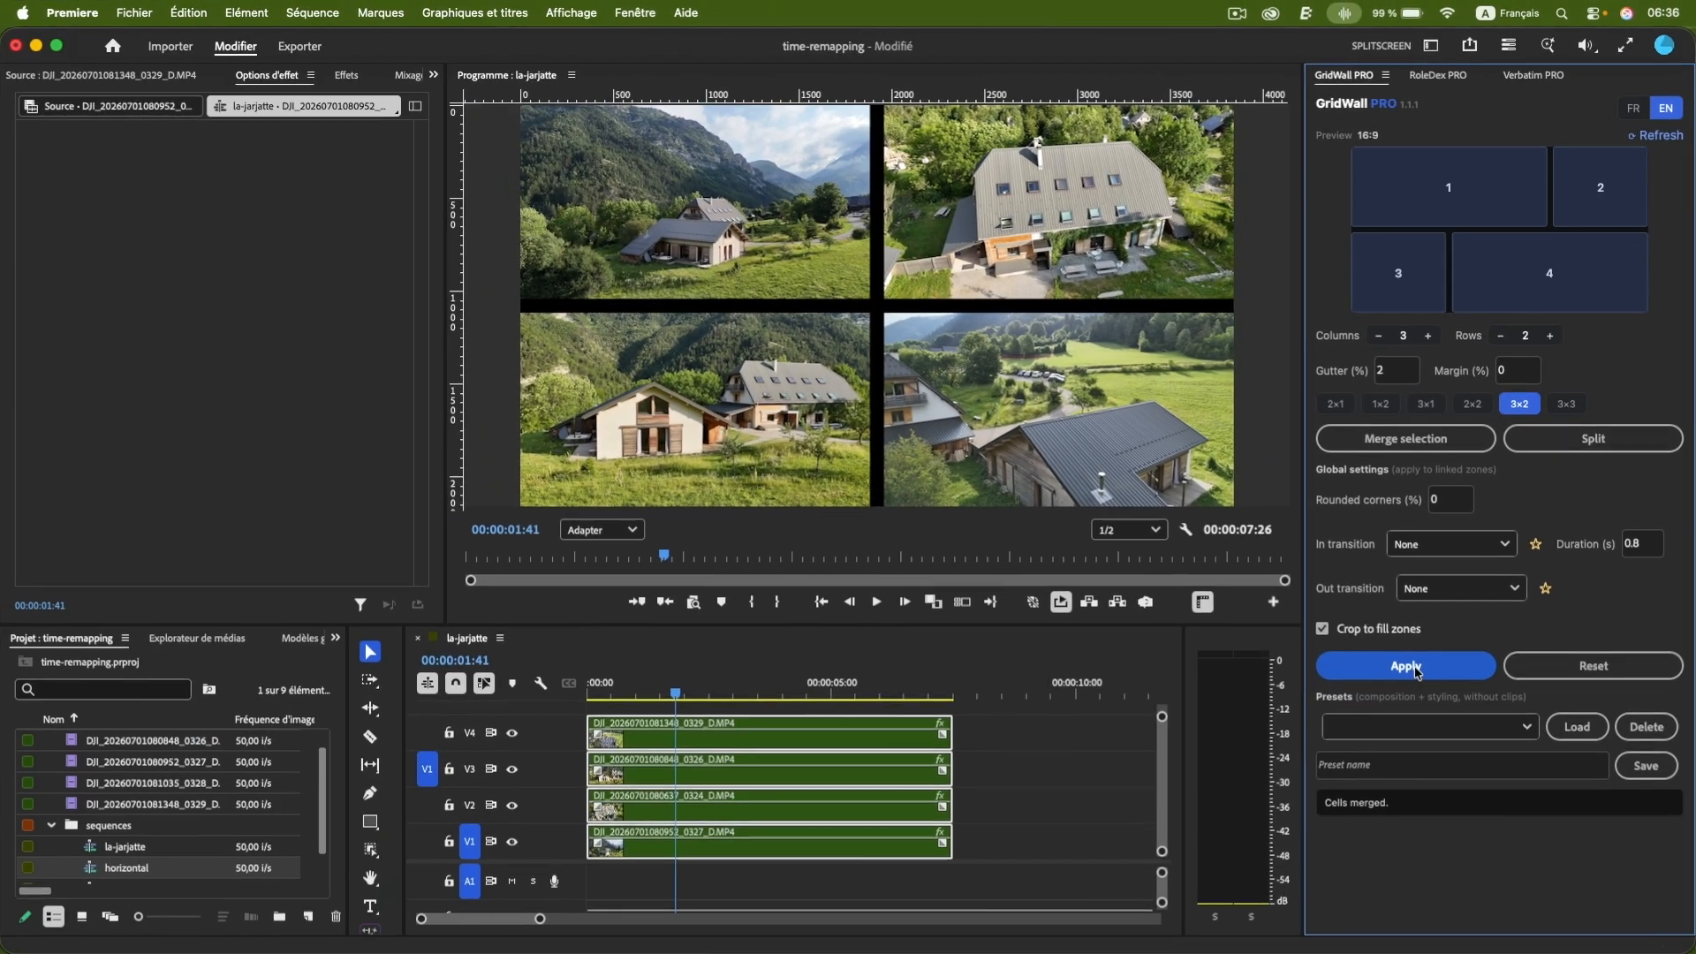
pyautogui.click(1406, 666)
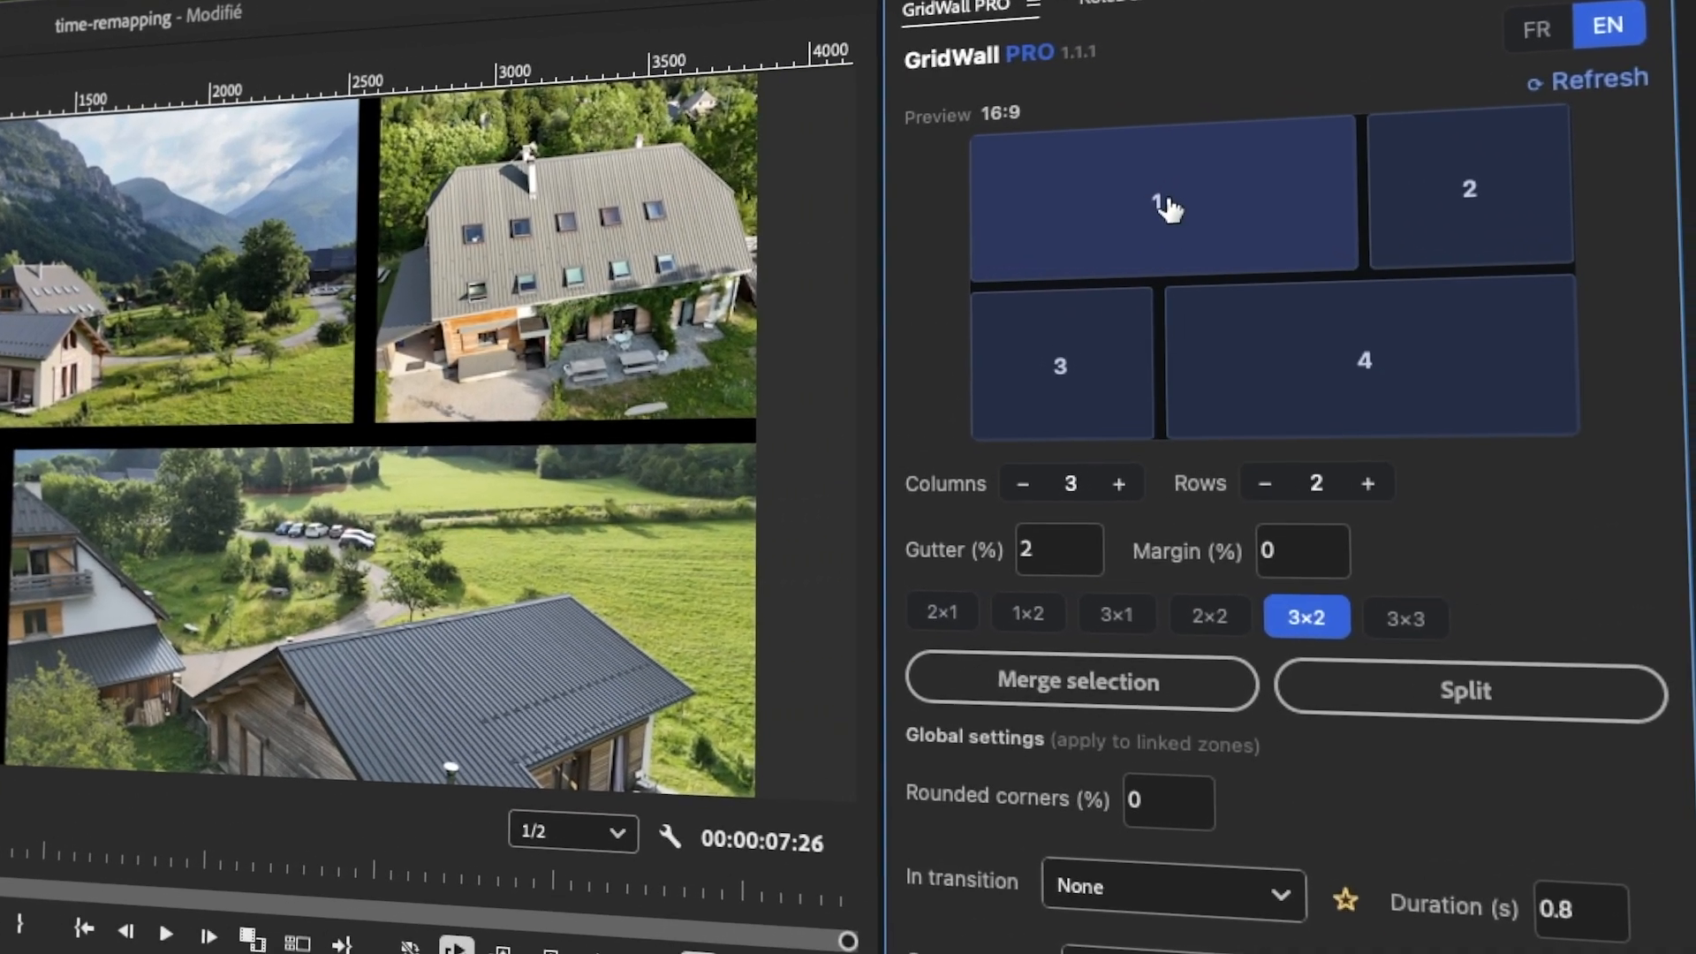
# - Split the wide zones in the top and bottom rows back into single cells
pyautogui.click(1460, 192)
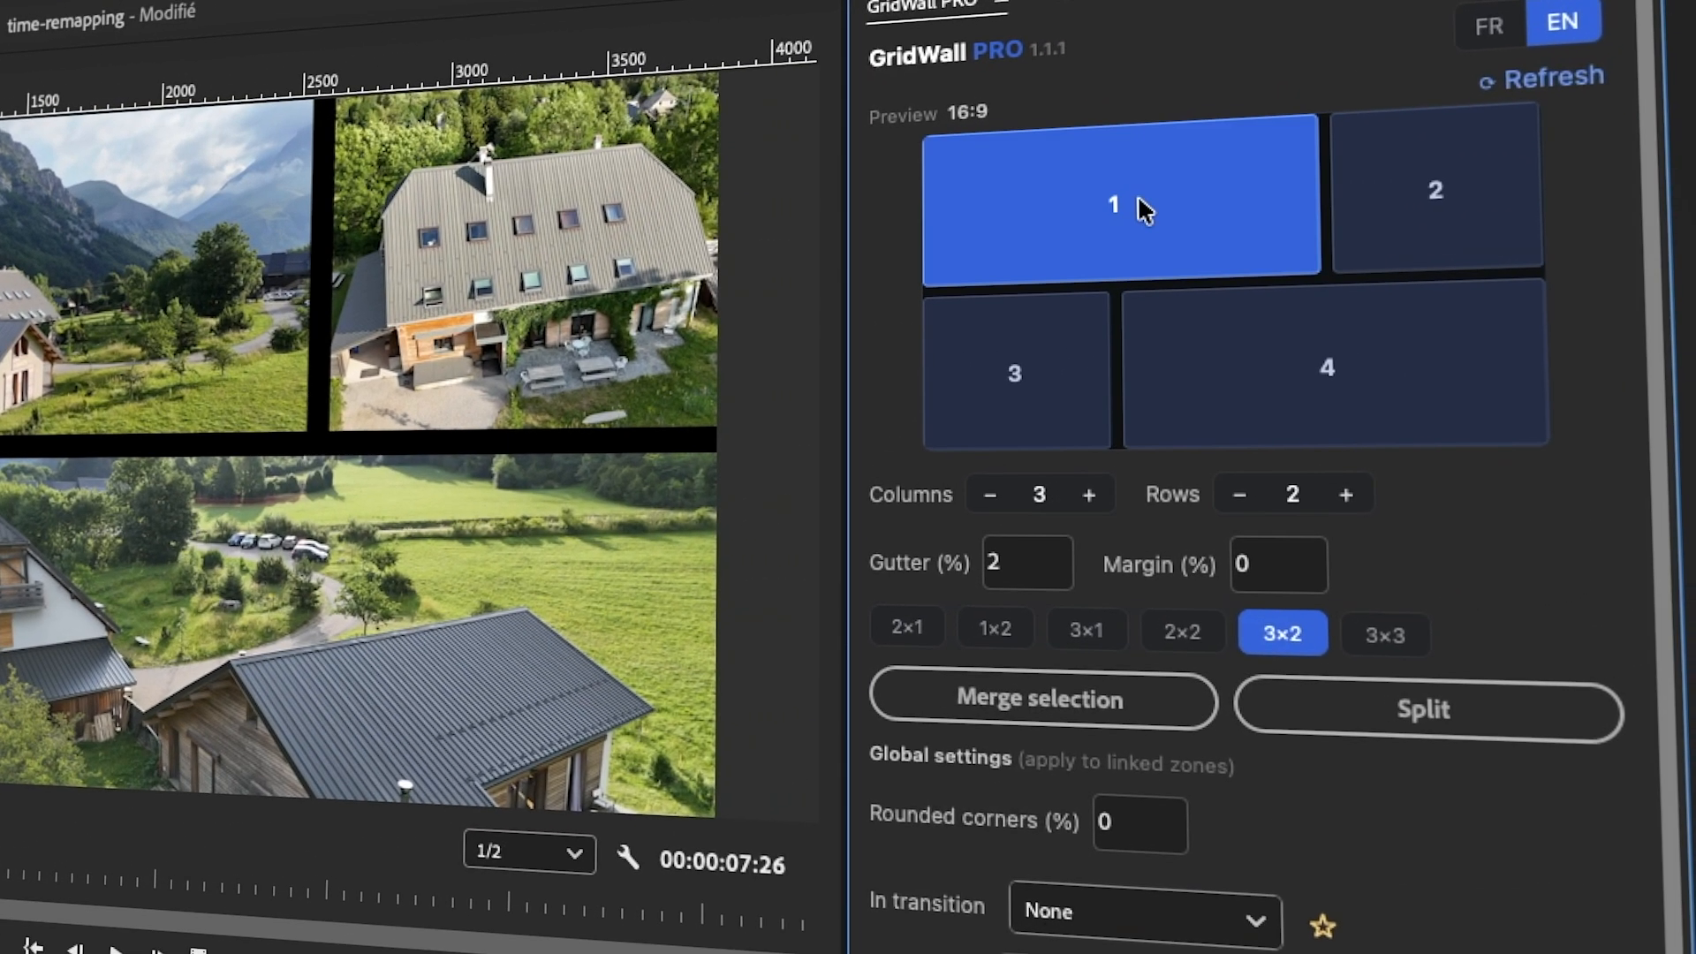
pyautogui.click(1385, 704)
pyautogui.click(1371, 362)
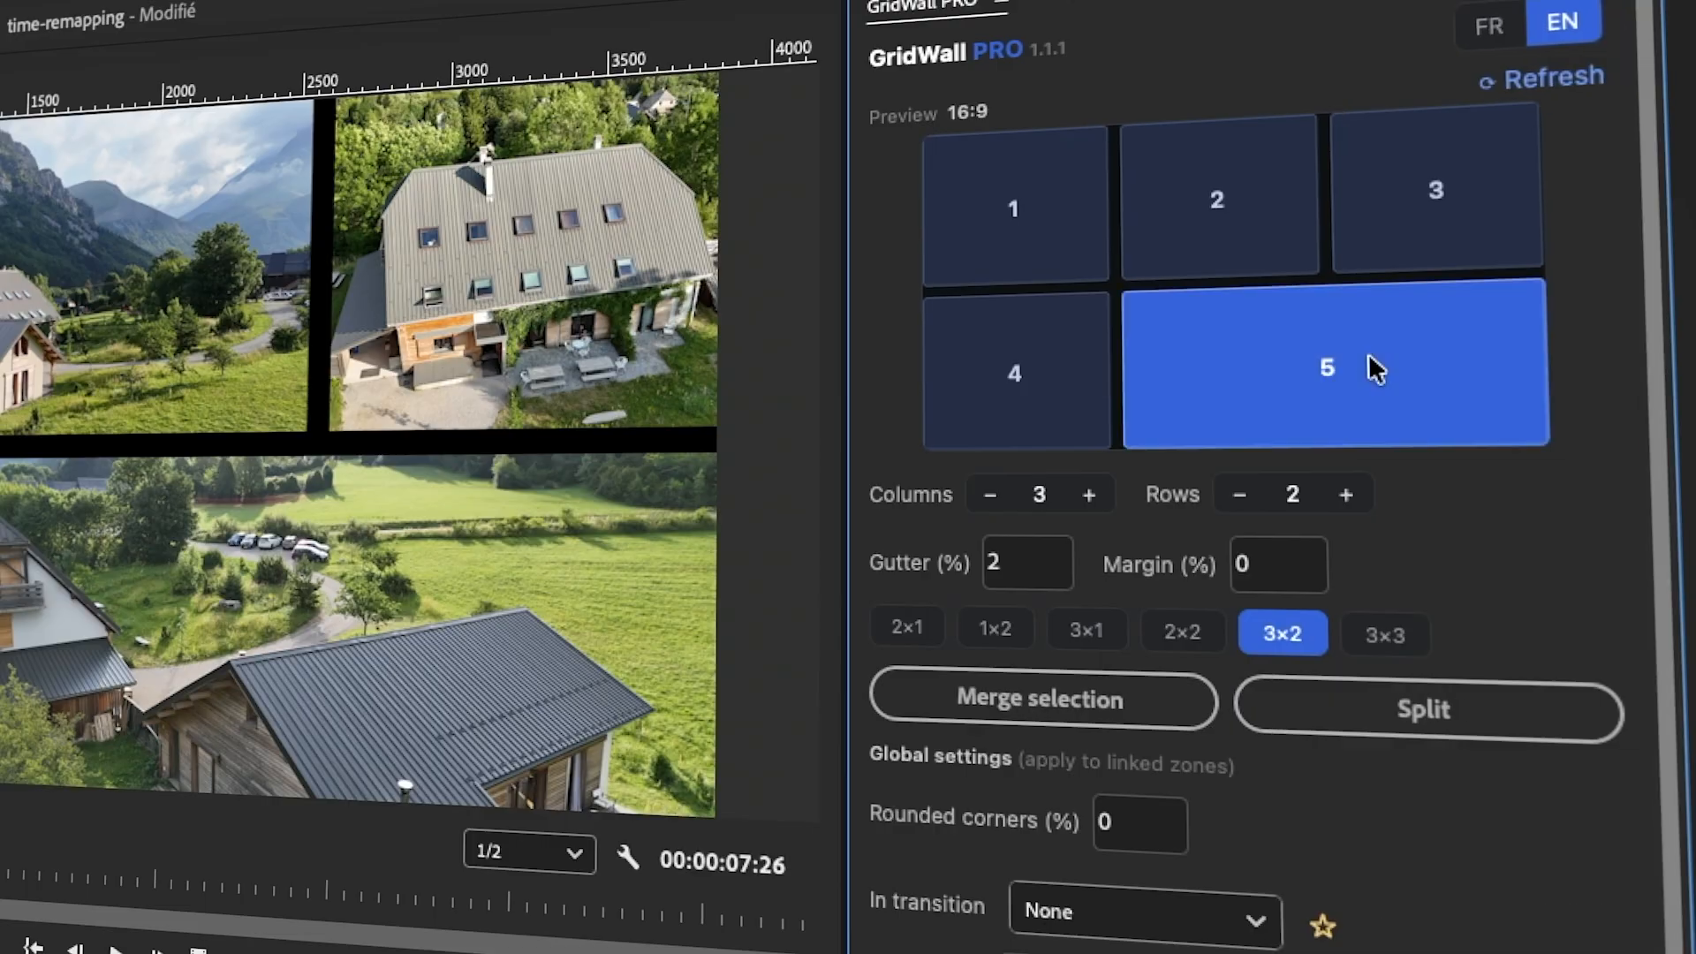
pyautogui.click(1369, 707)
# - Merge zones 2 and 3 in the top row of the 3×2 grid
pyautogui.click(1243, 221)
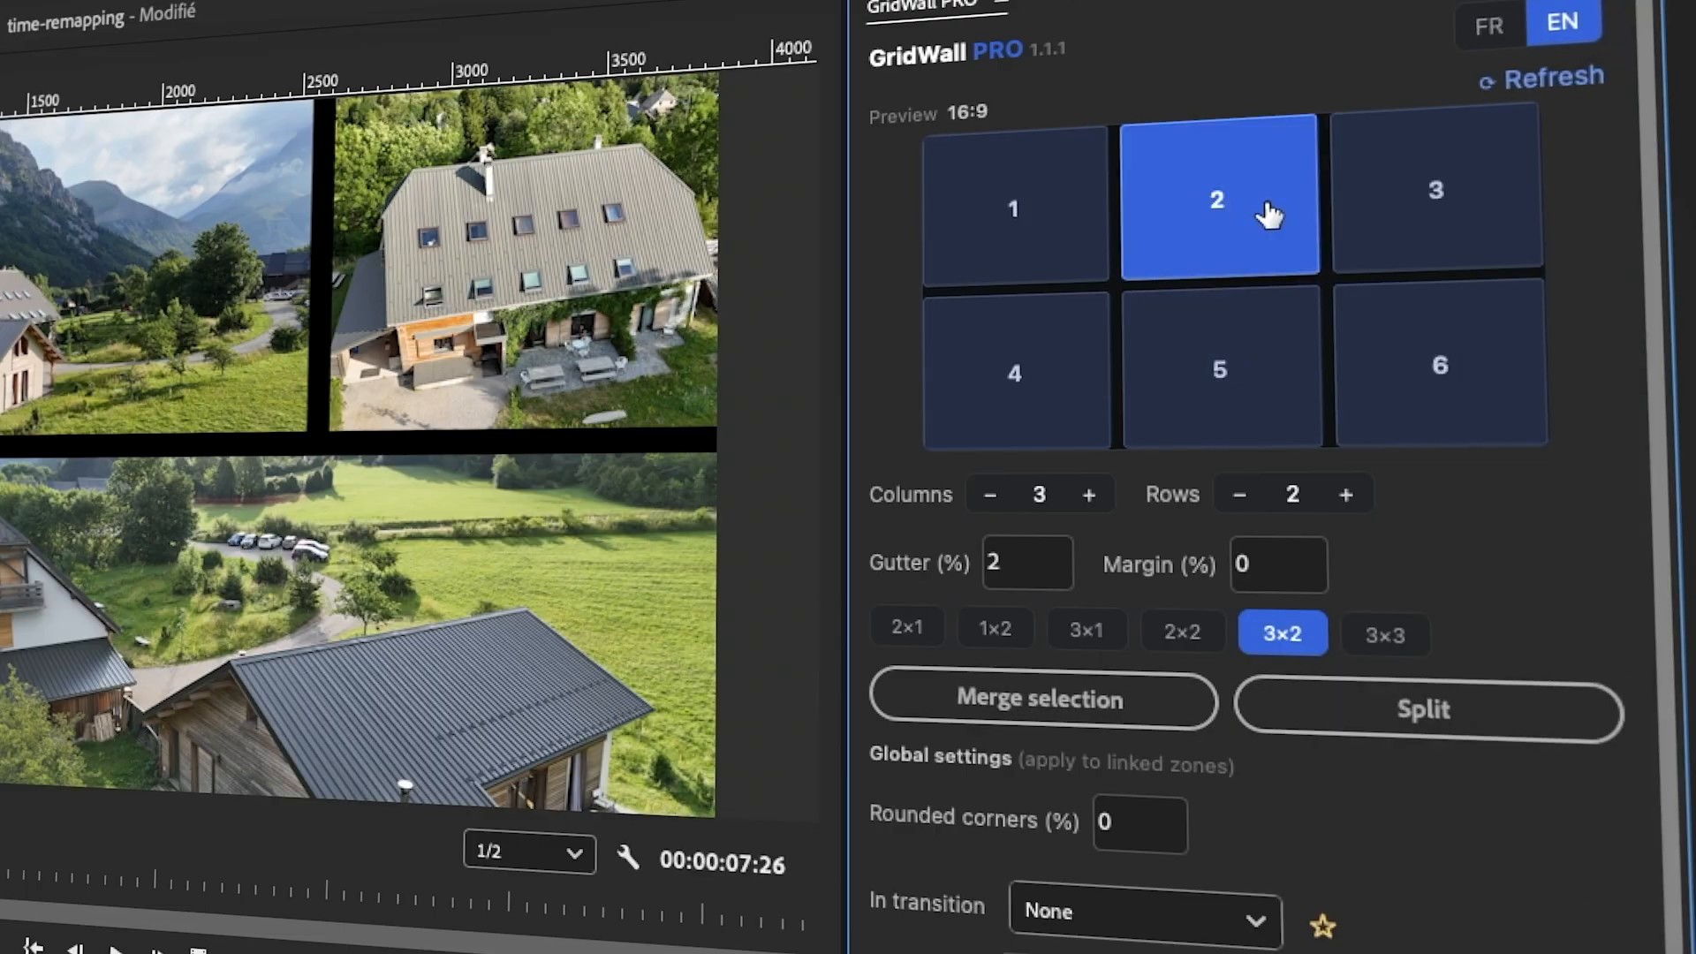
pyautogui.click(1449, 198)
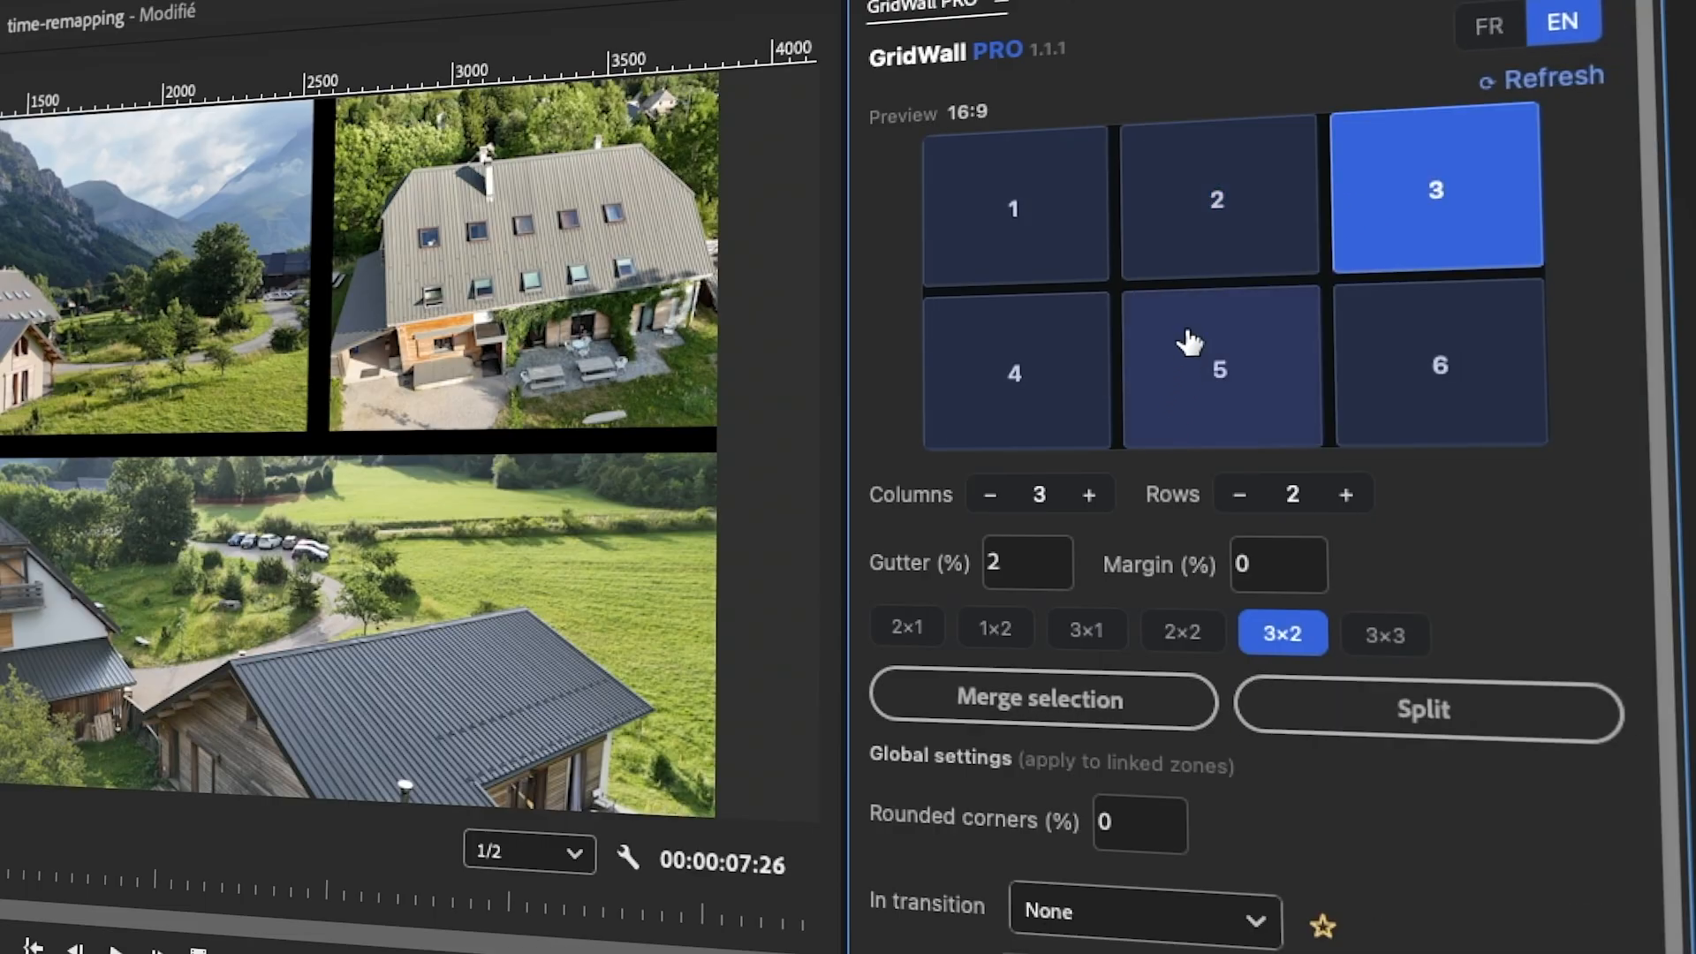
pyautogui.click(1219, 227)
pyautogui.click(1086, 702)
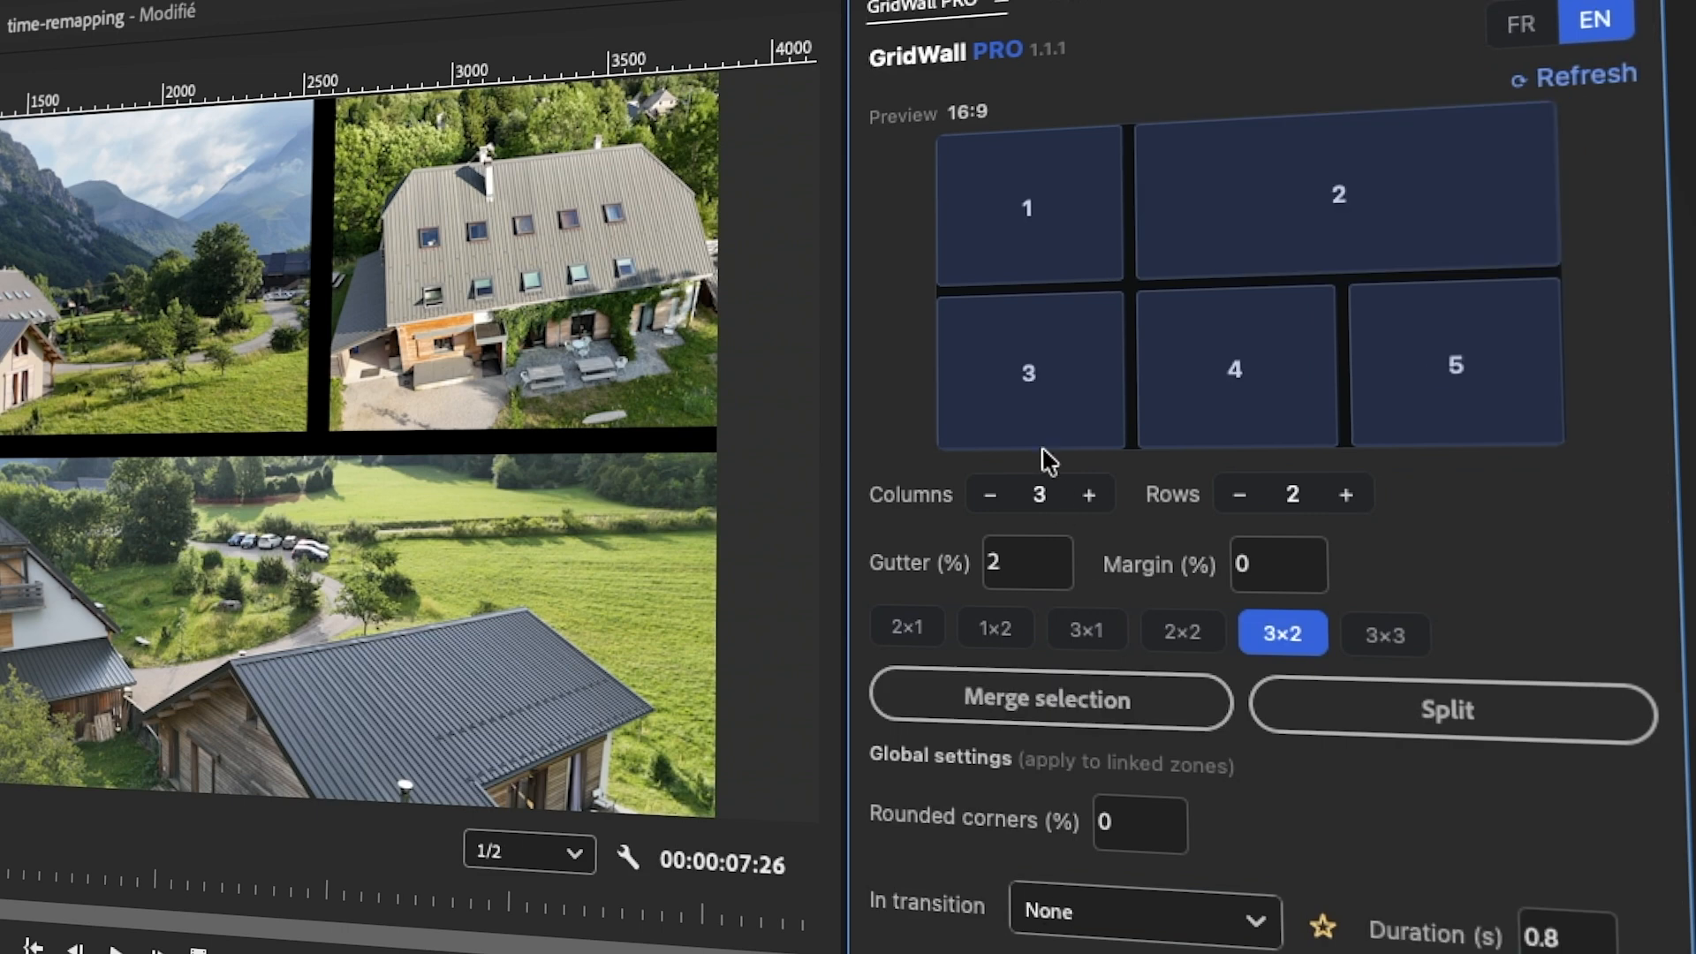
# - Merge zones 3 and 4 in the bottom row and apply the new layout to the clips
pyautogui.click(1115, 391)
pyautogui.click(1177, 394)
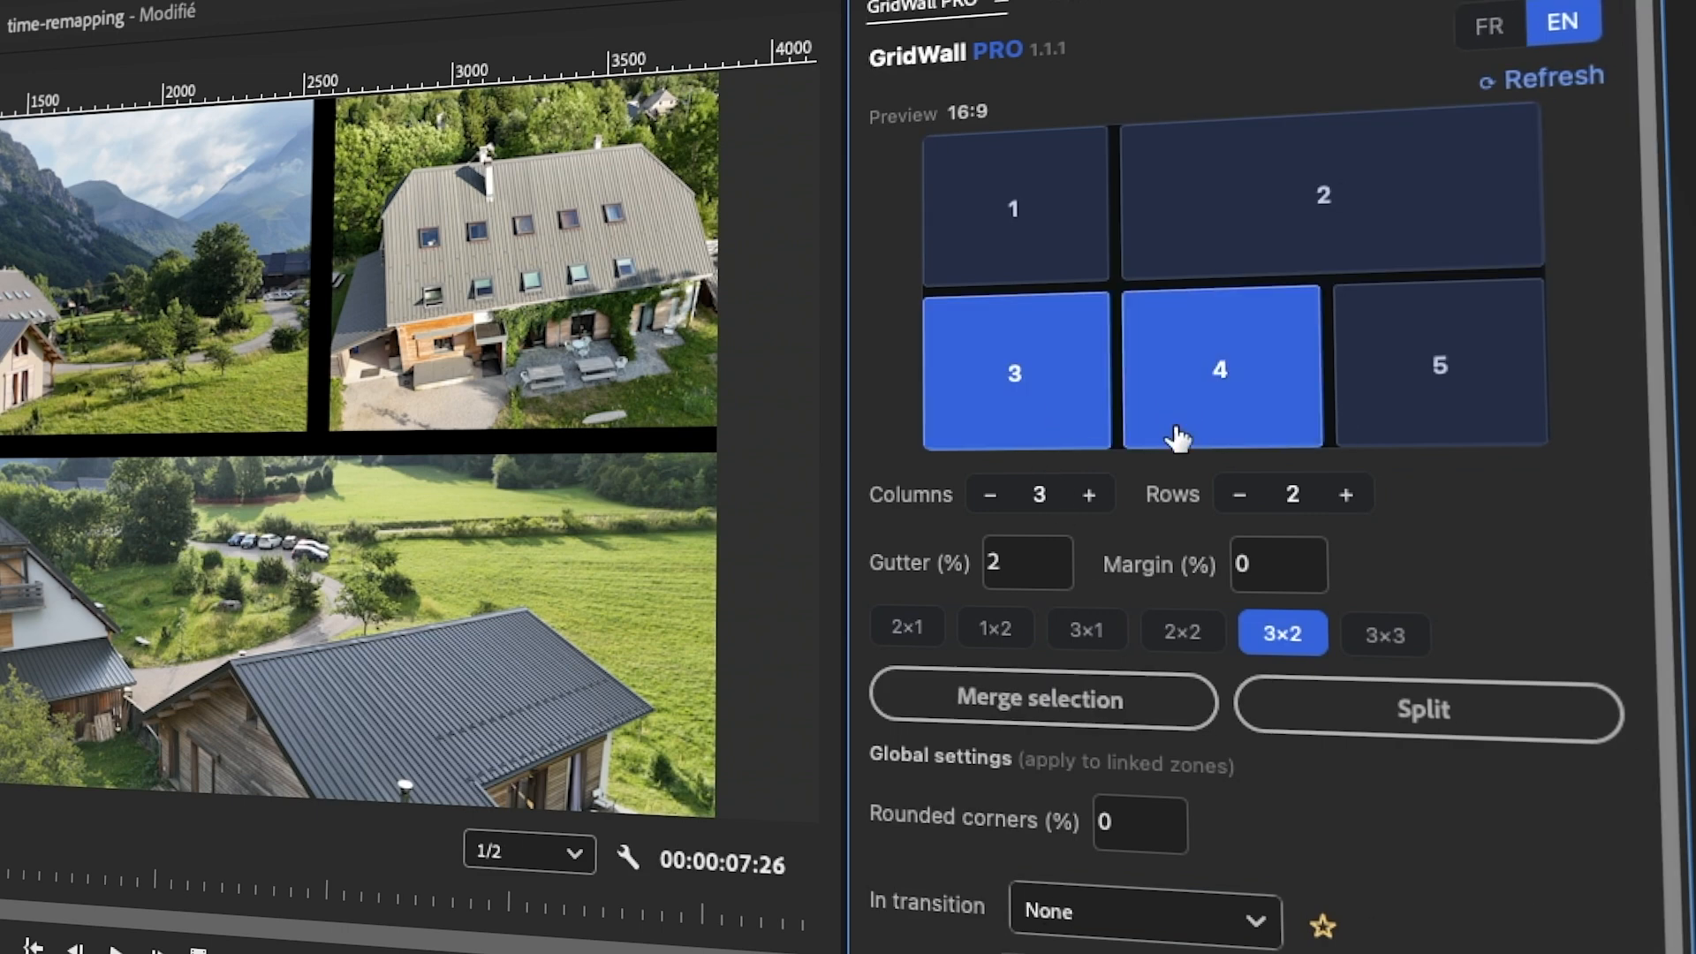
pyautogui.click(1140, 700)
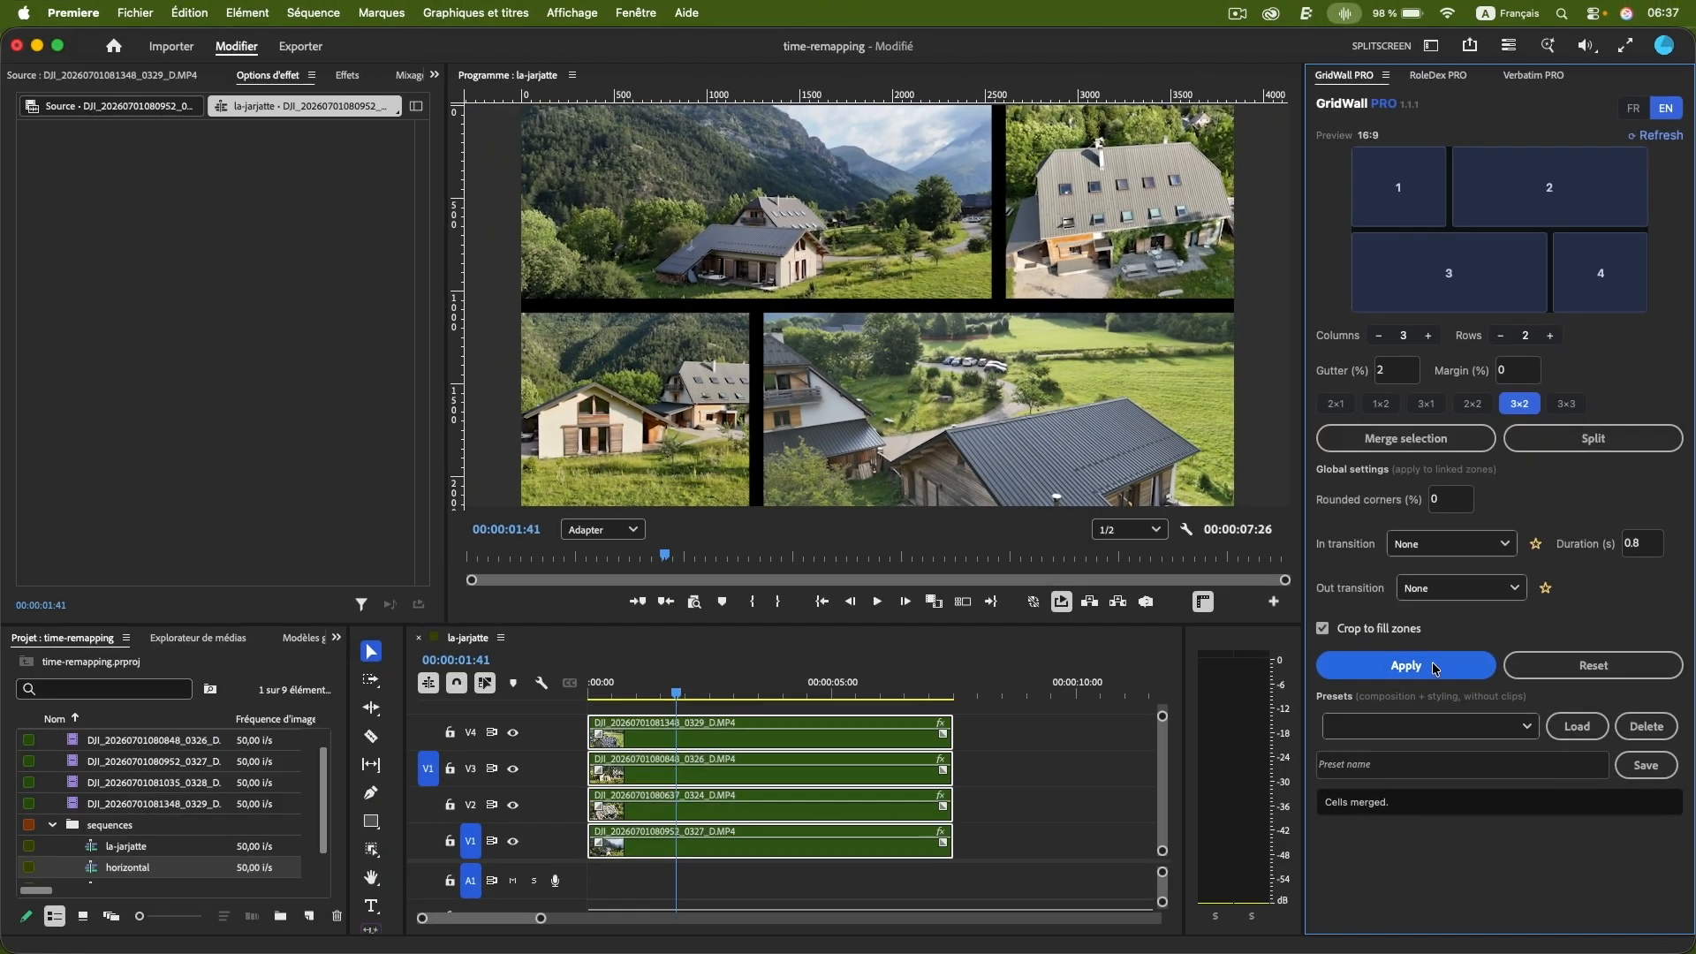
pyautogui.click(1432, 669)
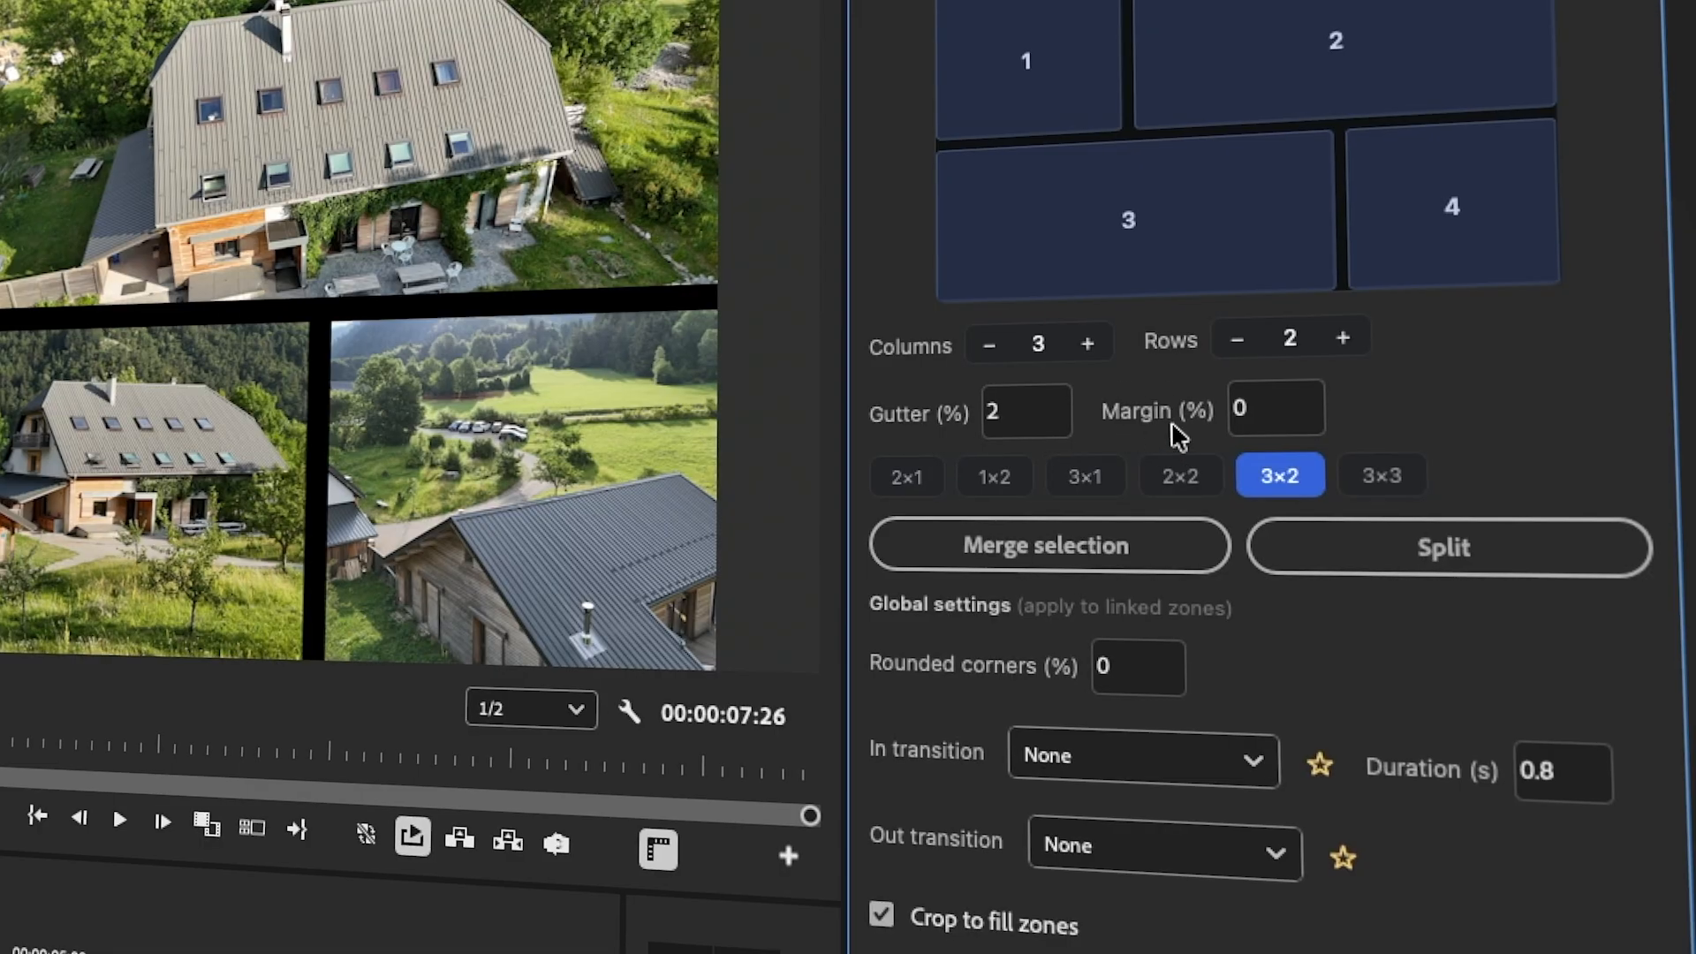
# - Set the grid's outer margin to 2% and apply it to the clips
pyautogui.click(1269, 409)
pyautogui.moveTo(1269, 409); pyautogui.dragTo(1234, 407)
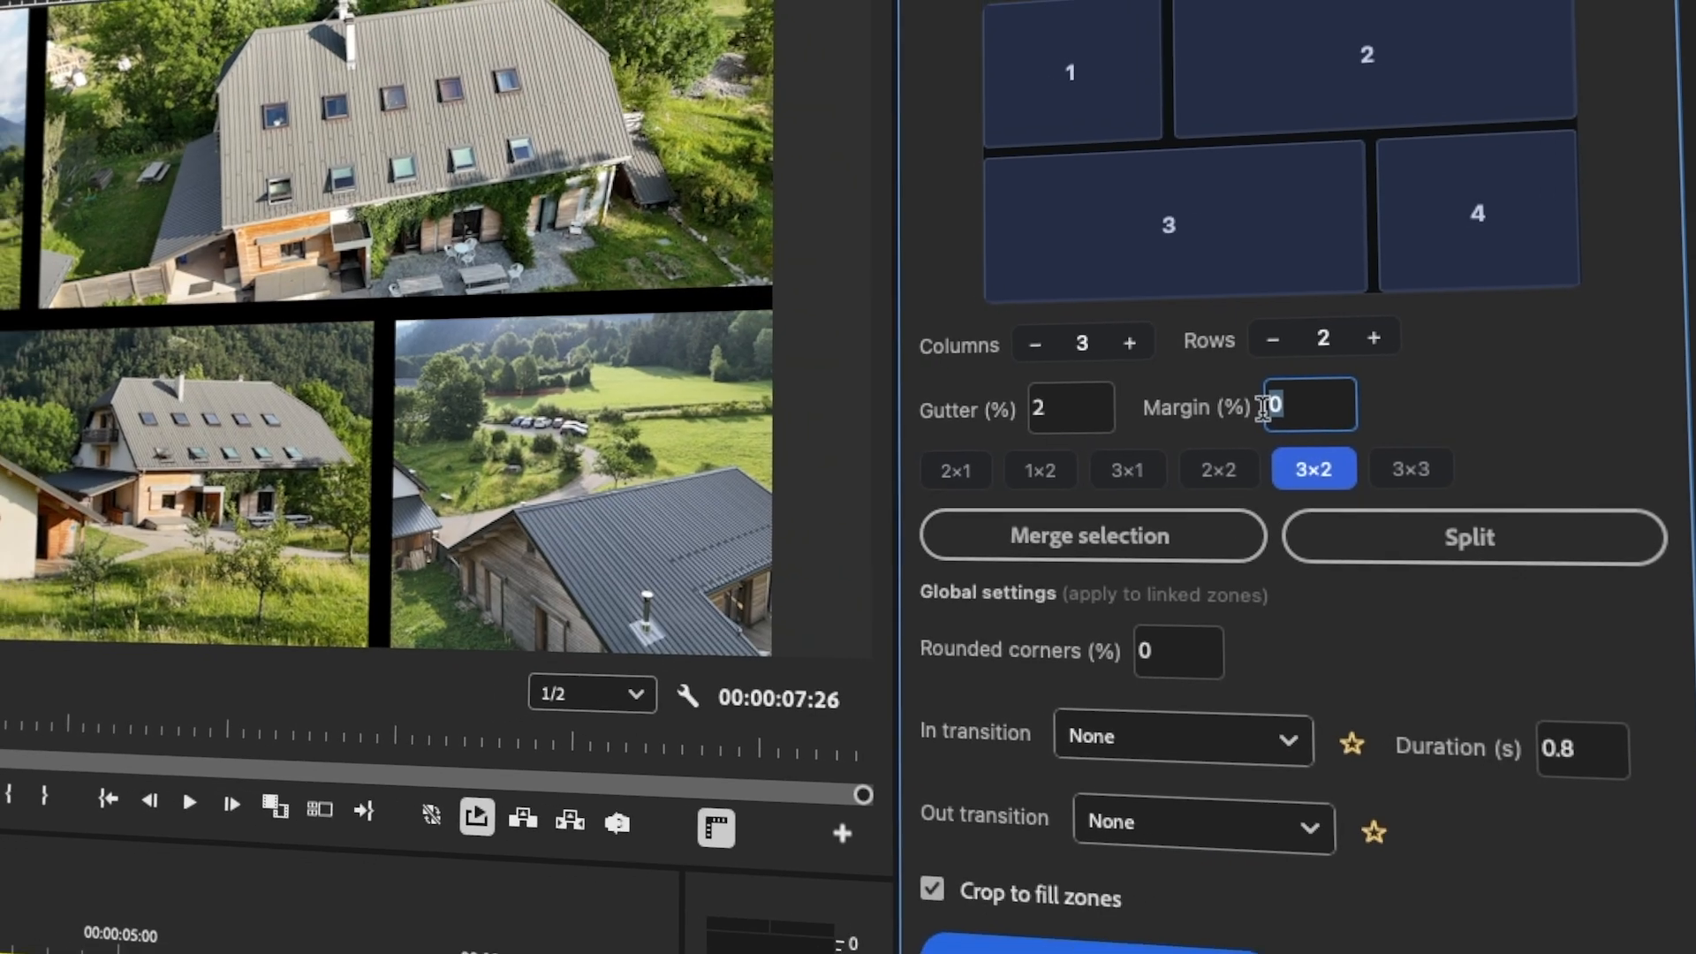
pyautogui.write('2')
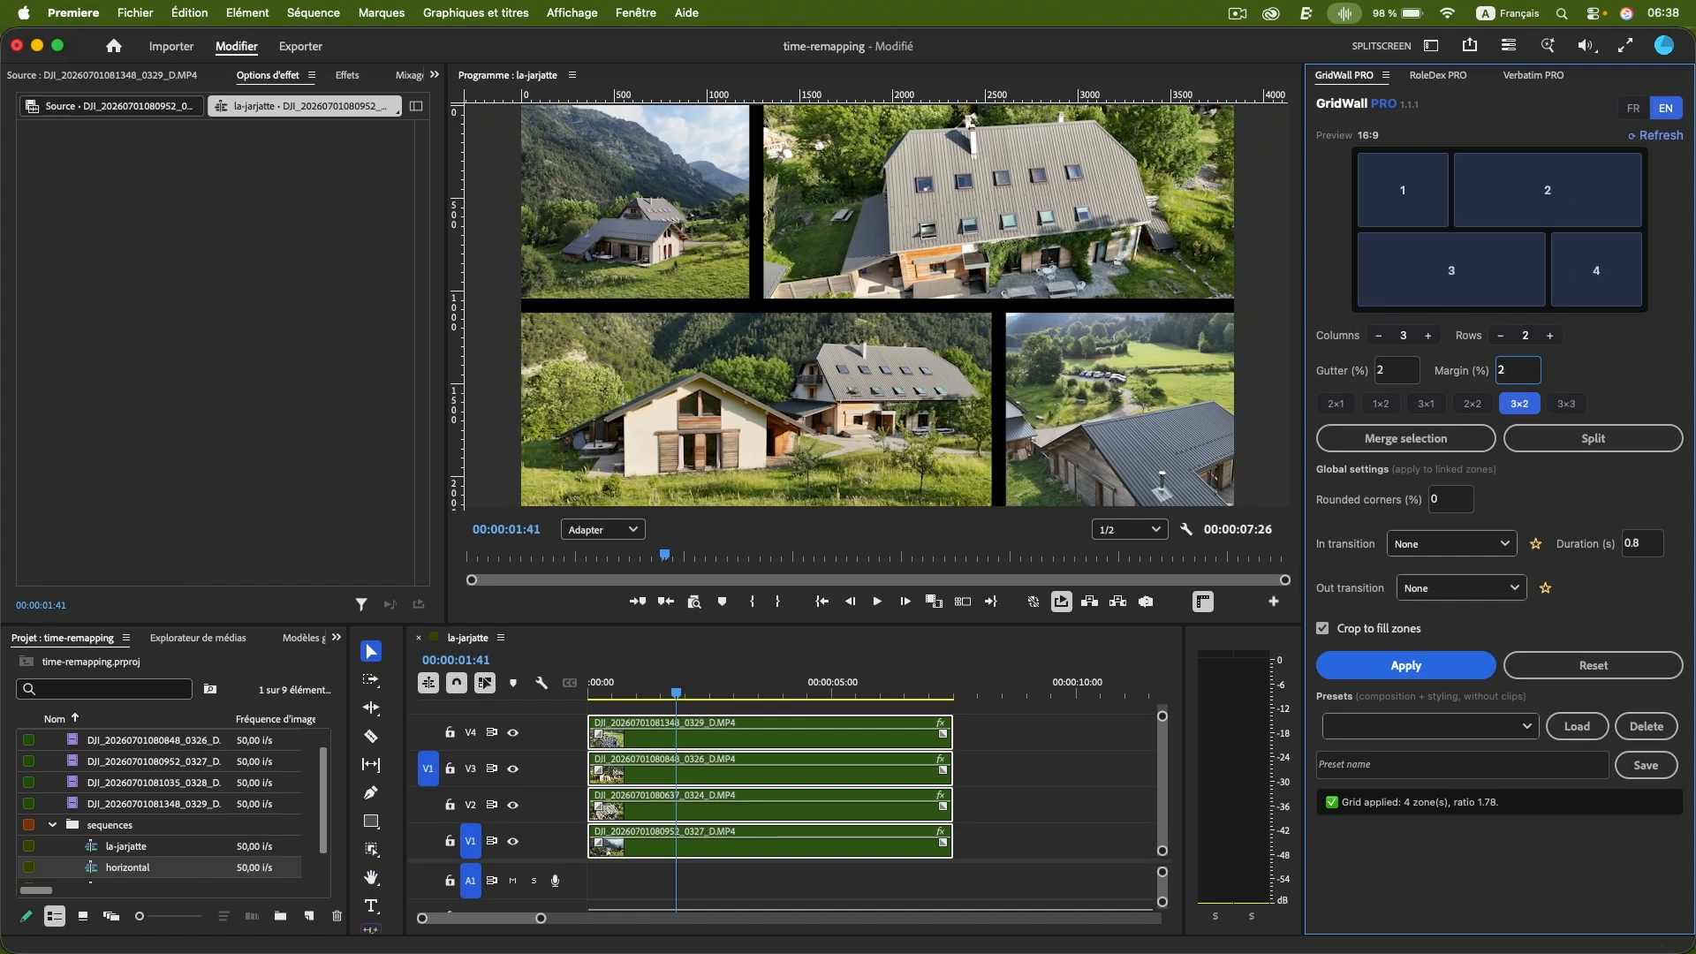
pyautogui.click(1436, 669)
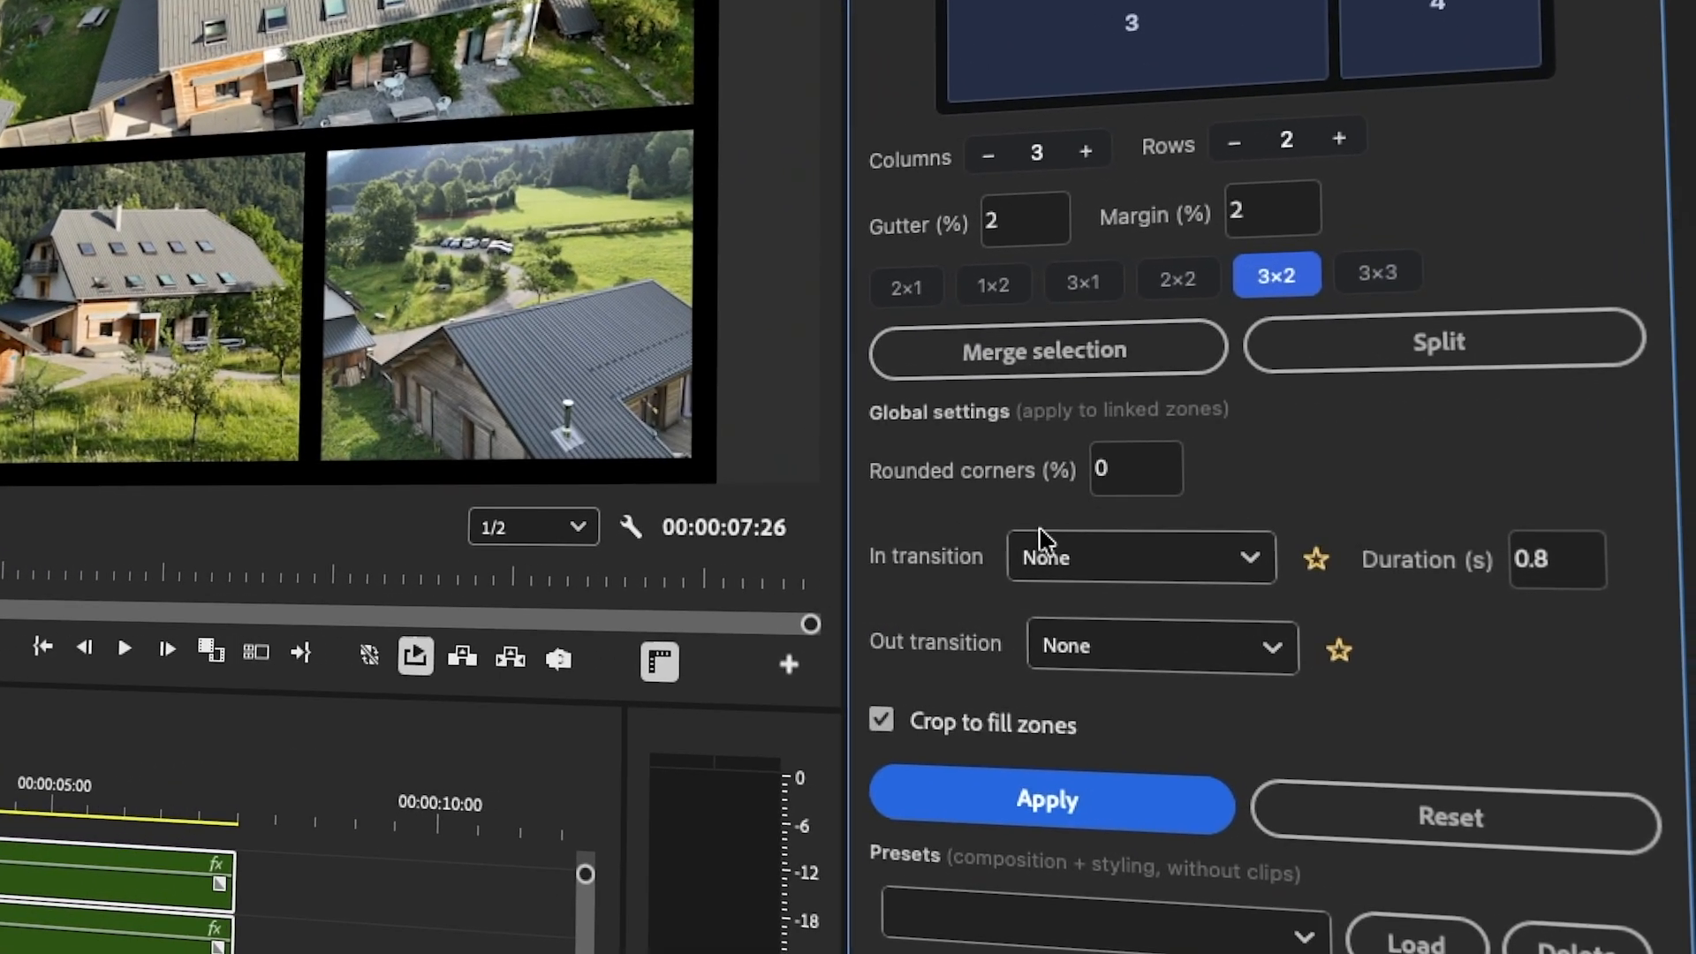
# - Set the rounded corners of all zones to 10% and apply the change
pyautogui.click(1120, 467)
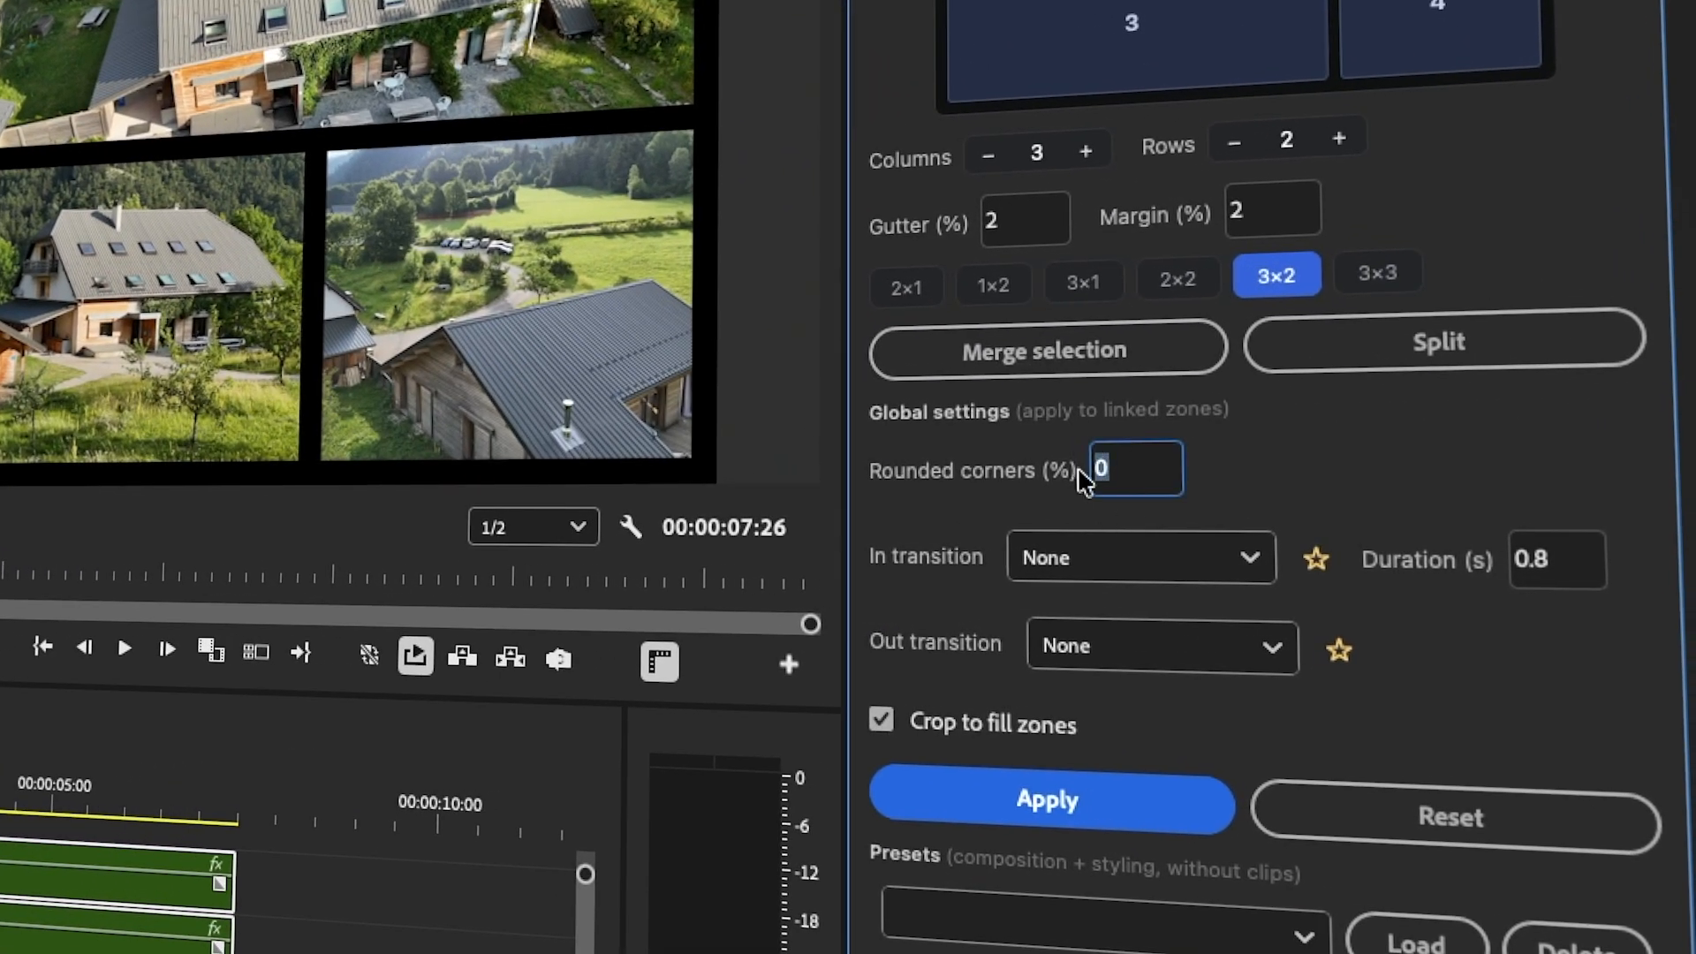
pyautogui.write('10')
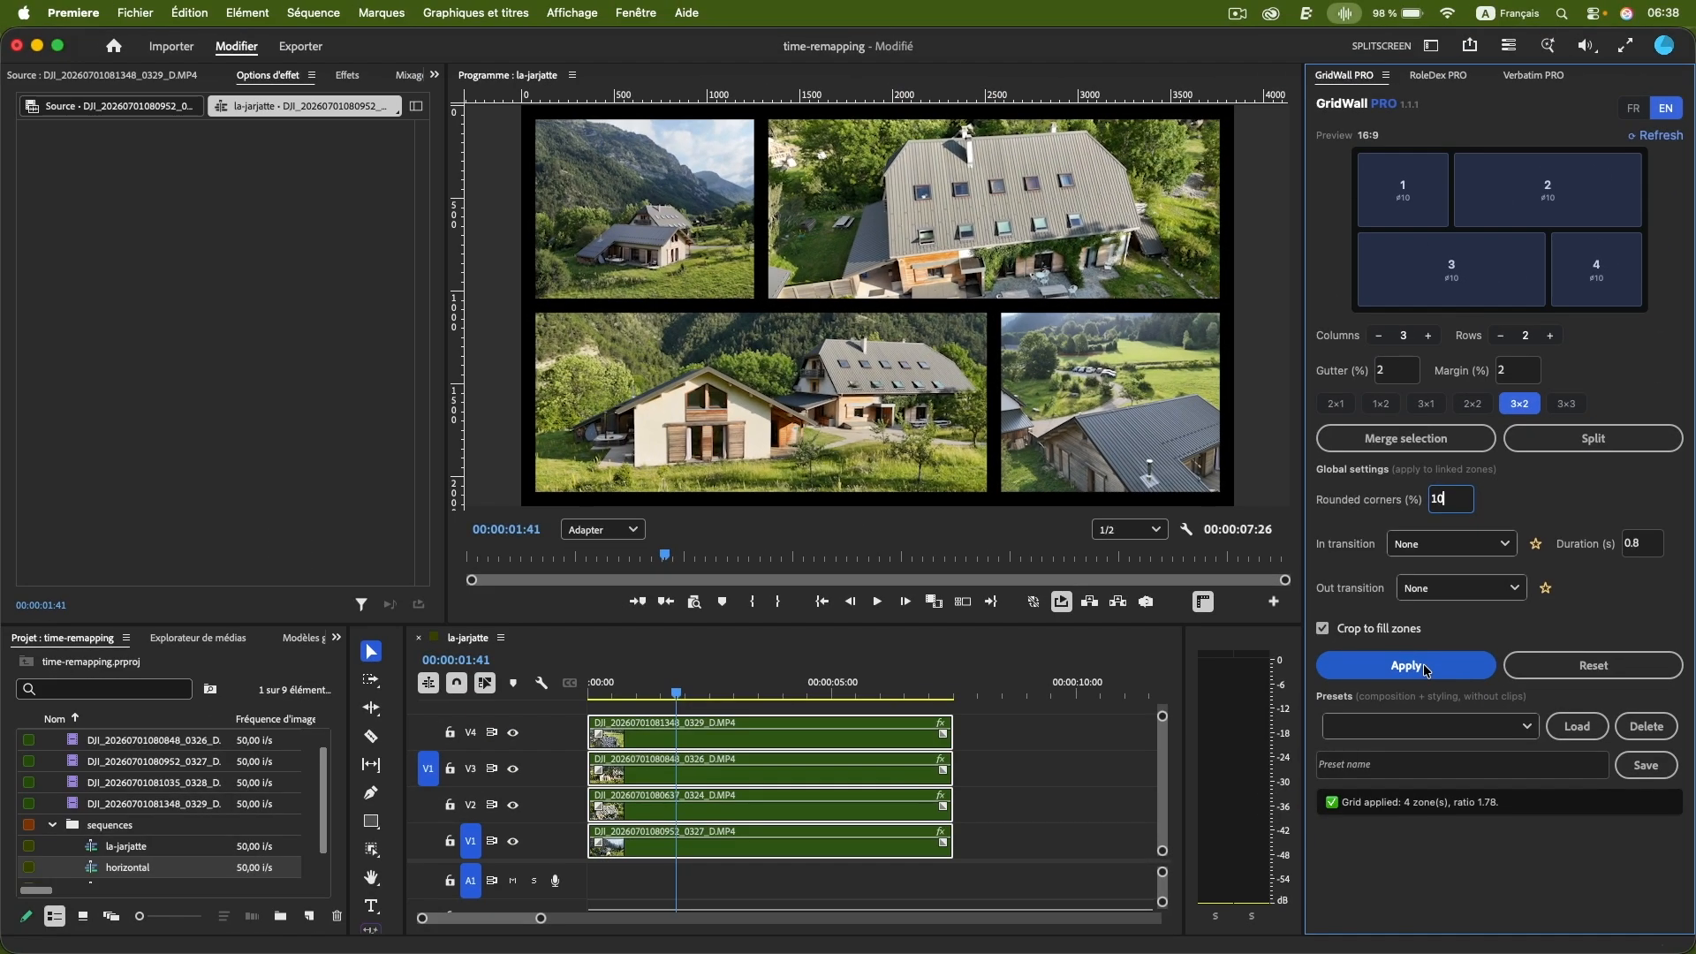
pyautogui.click(1425, 669)
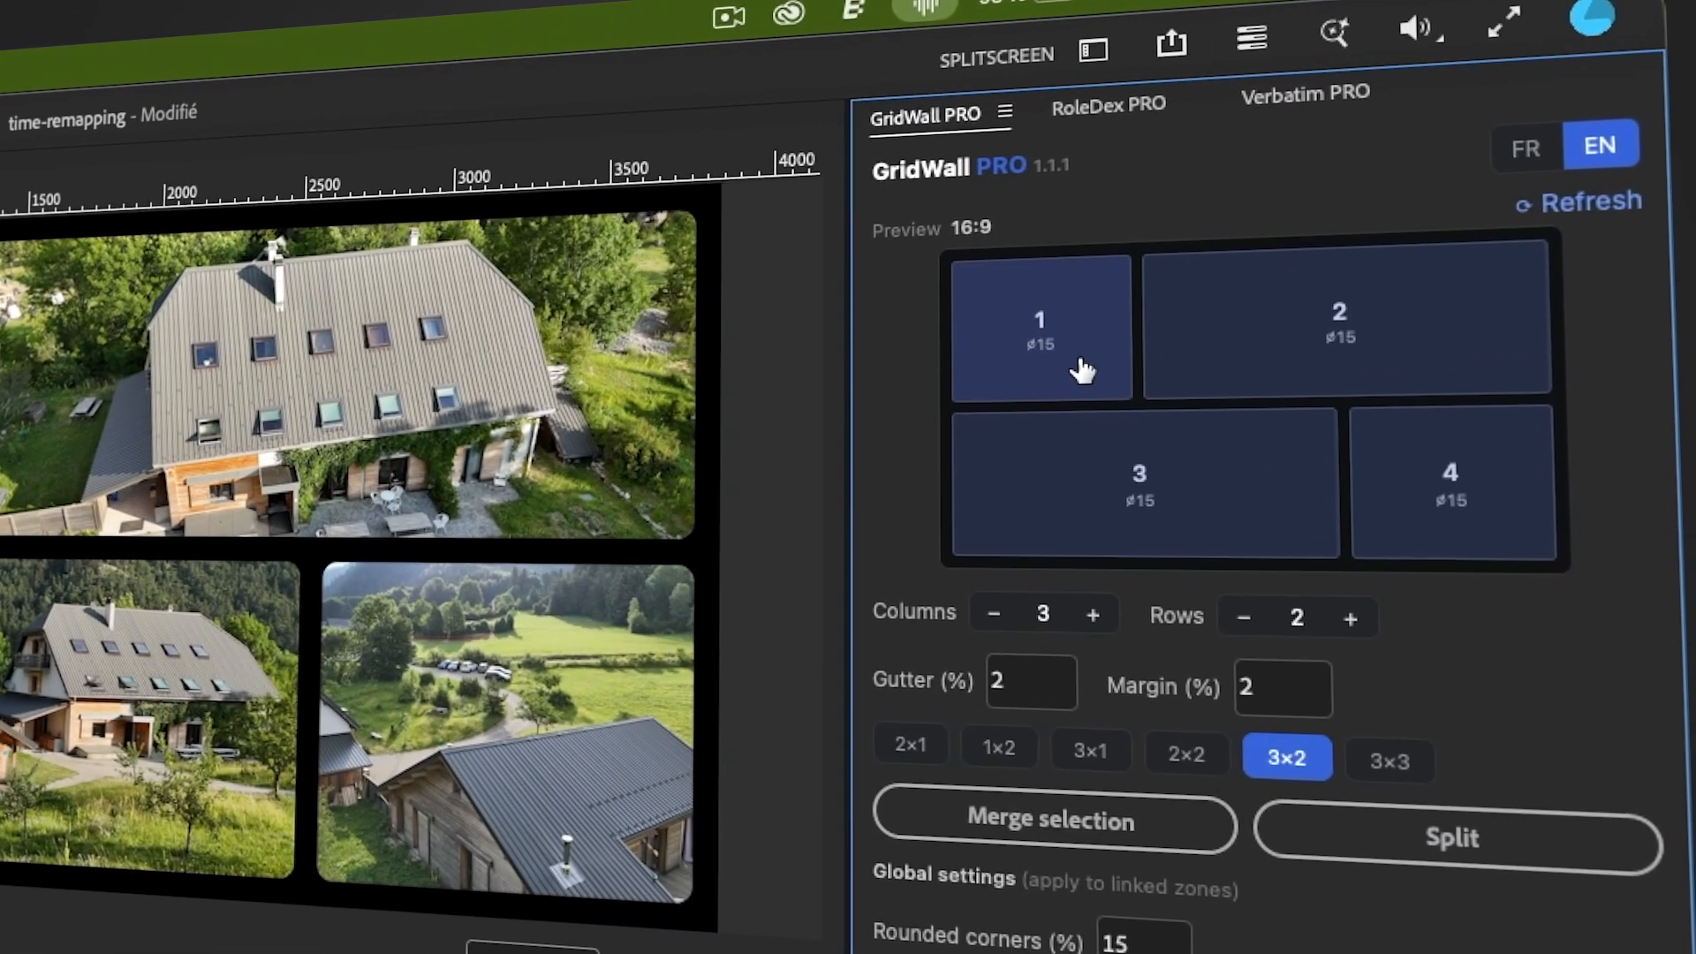
# - Detach zone 1 from the global settings, set its rounded corners to 0% and apply the change
pyautogui.click(1429, 207)
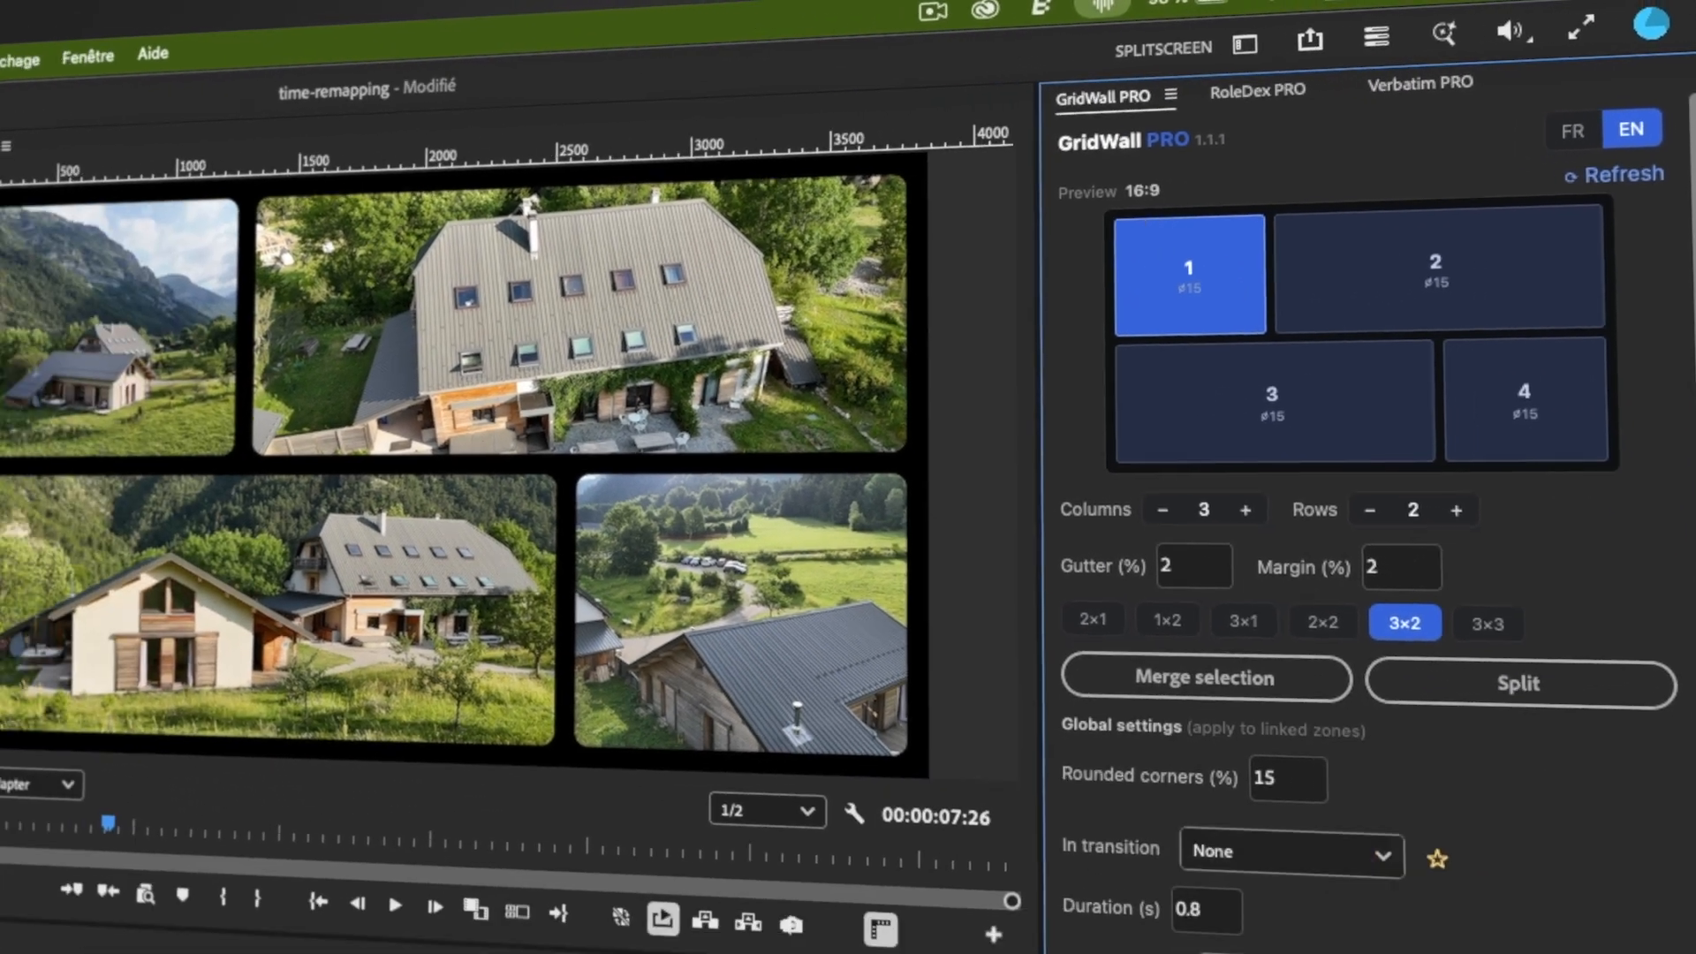
pyautogui.scroll(-1, 1541, 690)
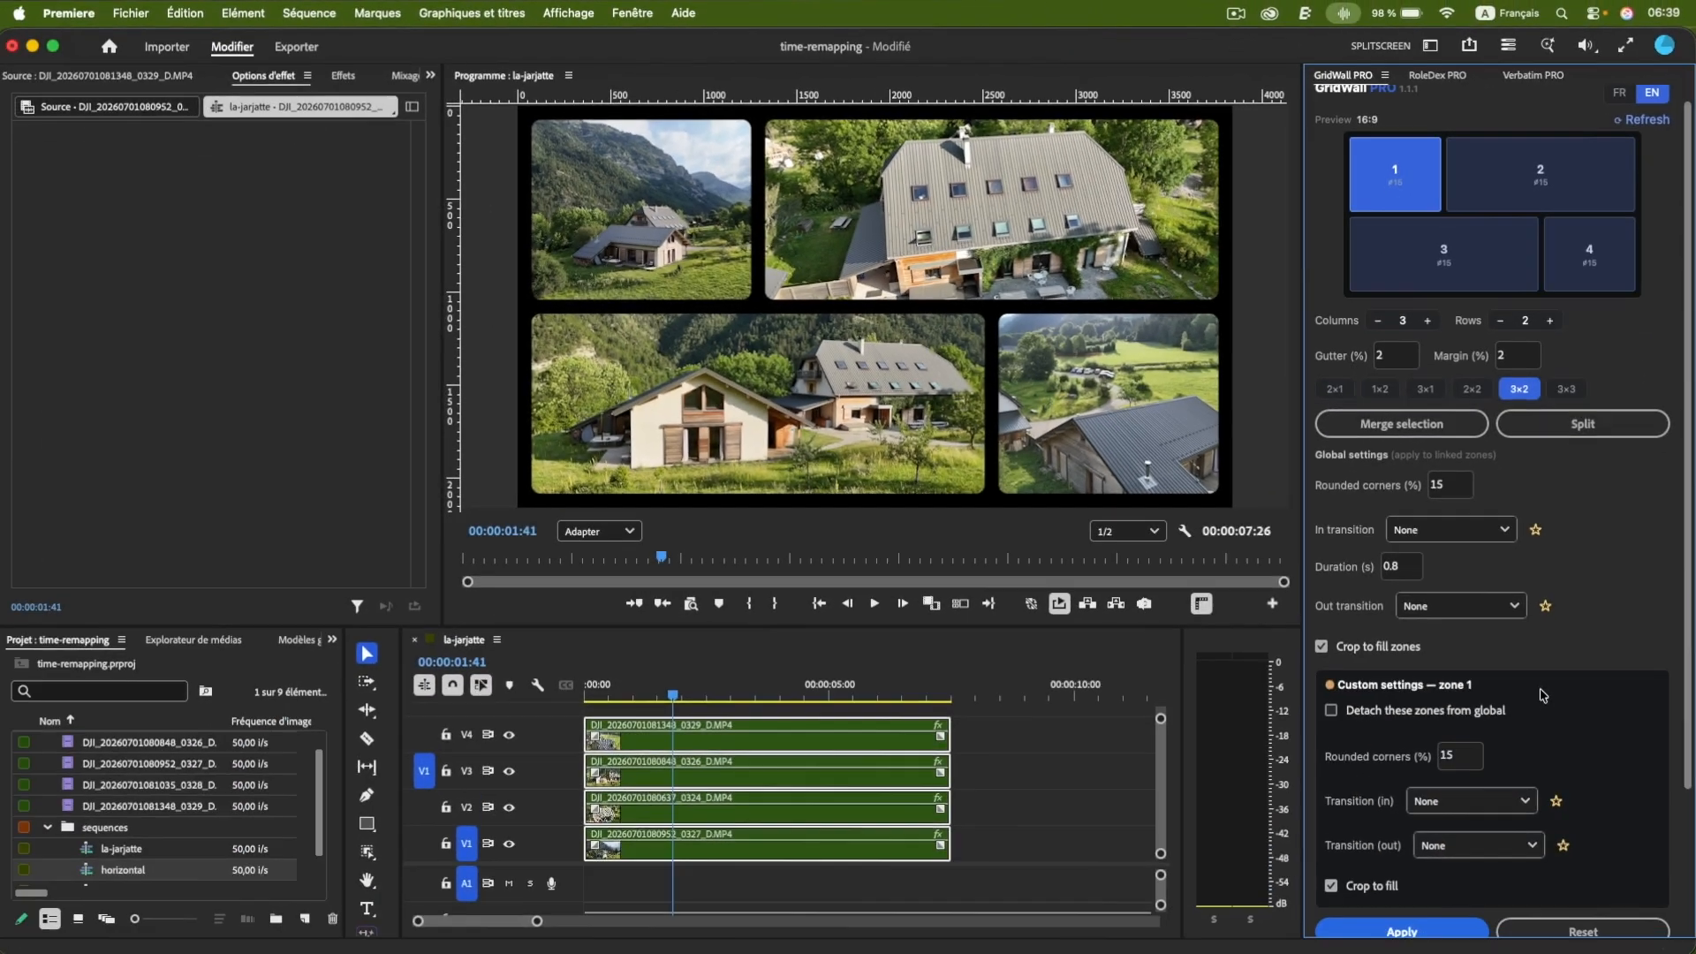
pyautogui.scroll(-2, 1542, 695)
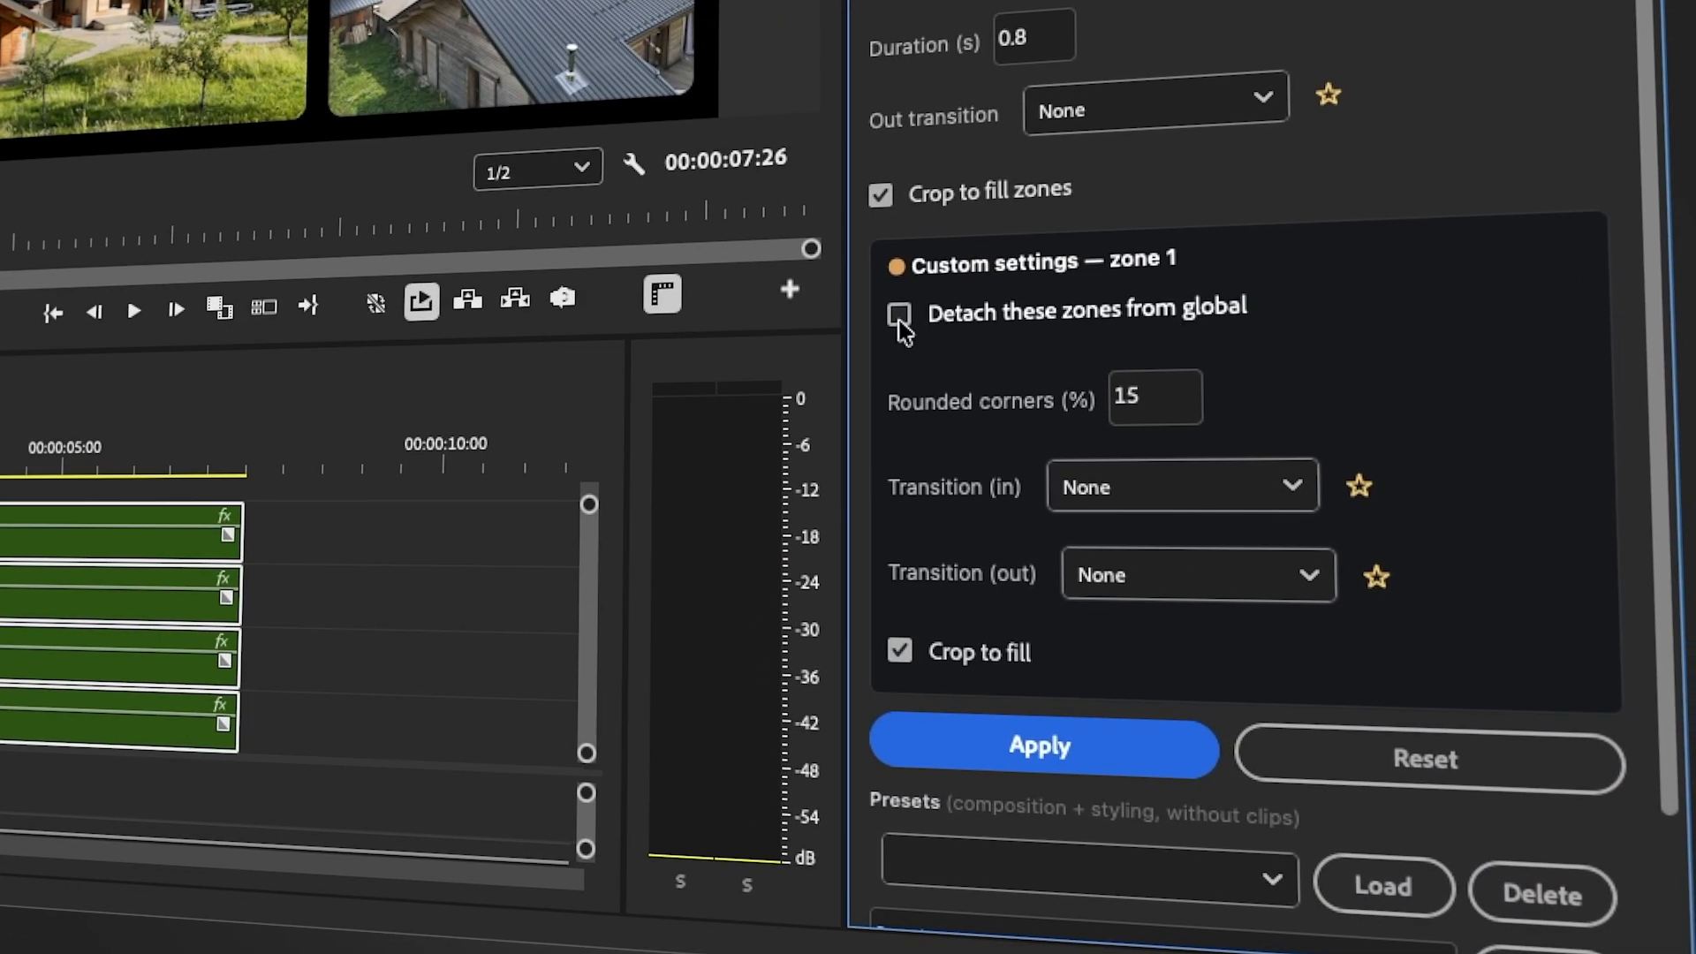
pyautogui.click(898, 315)
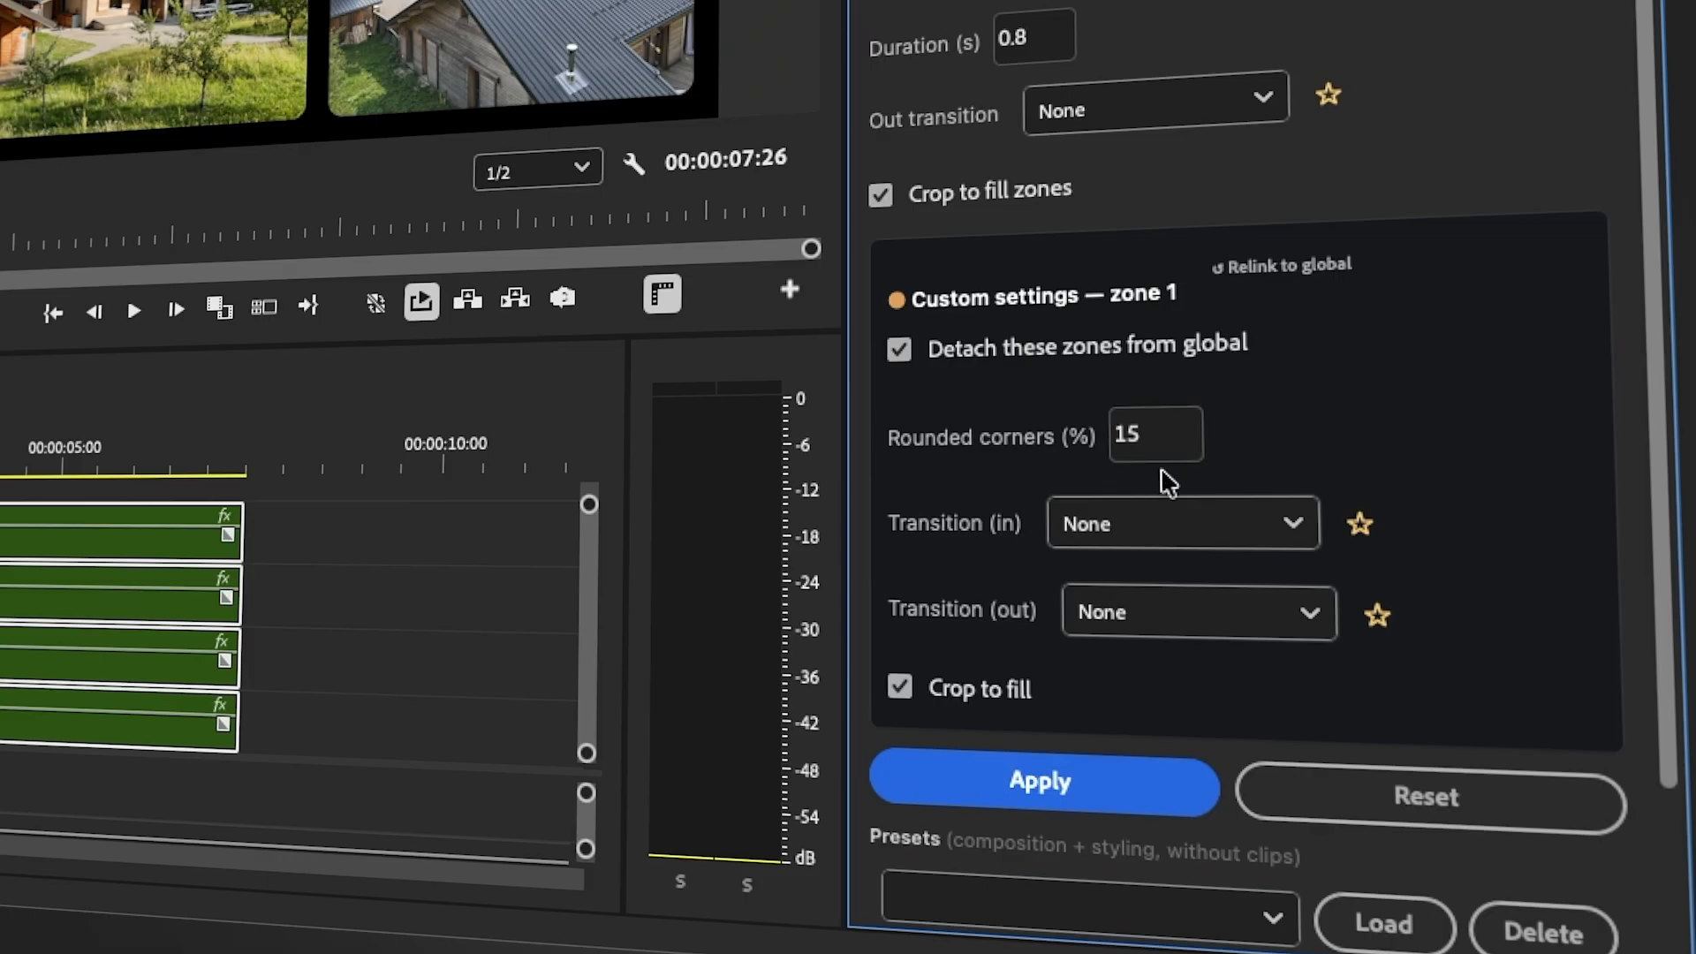
pyautogui.doubleClick(1105, 434)
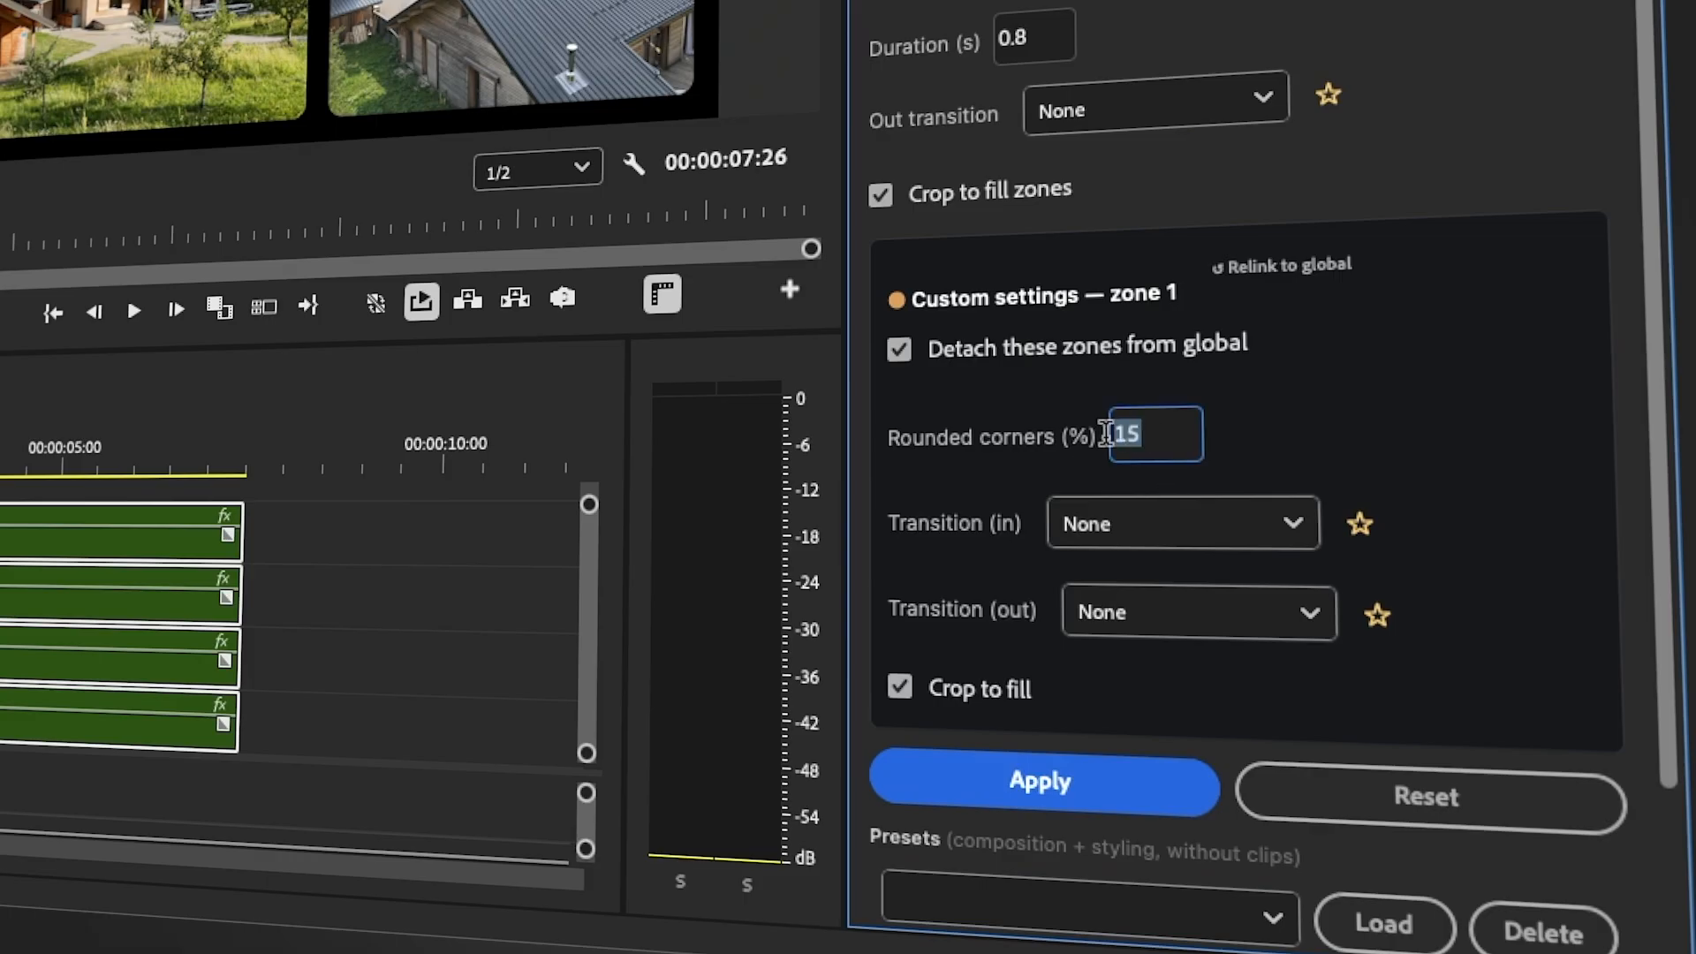
pyautogui.write('0')
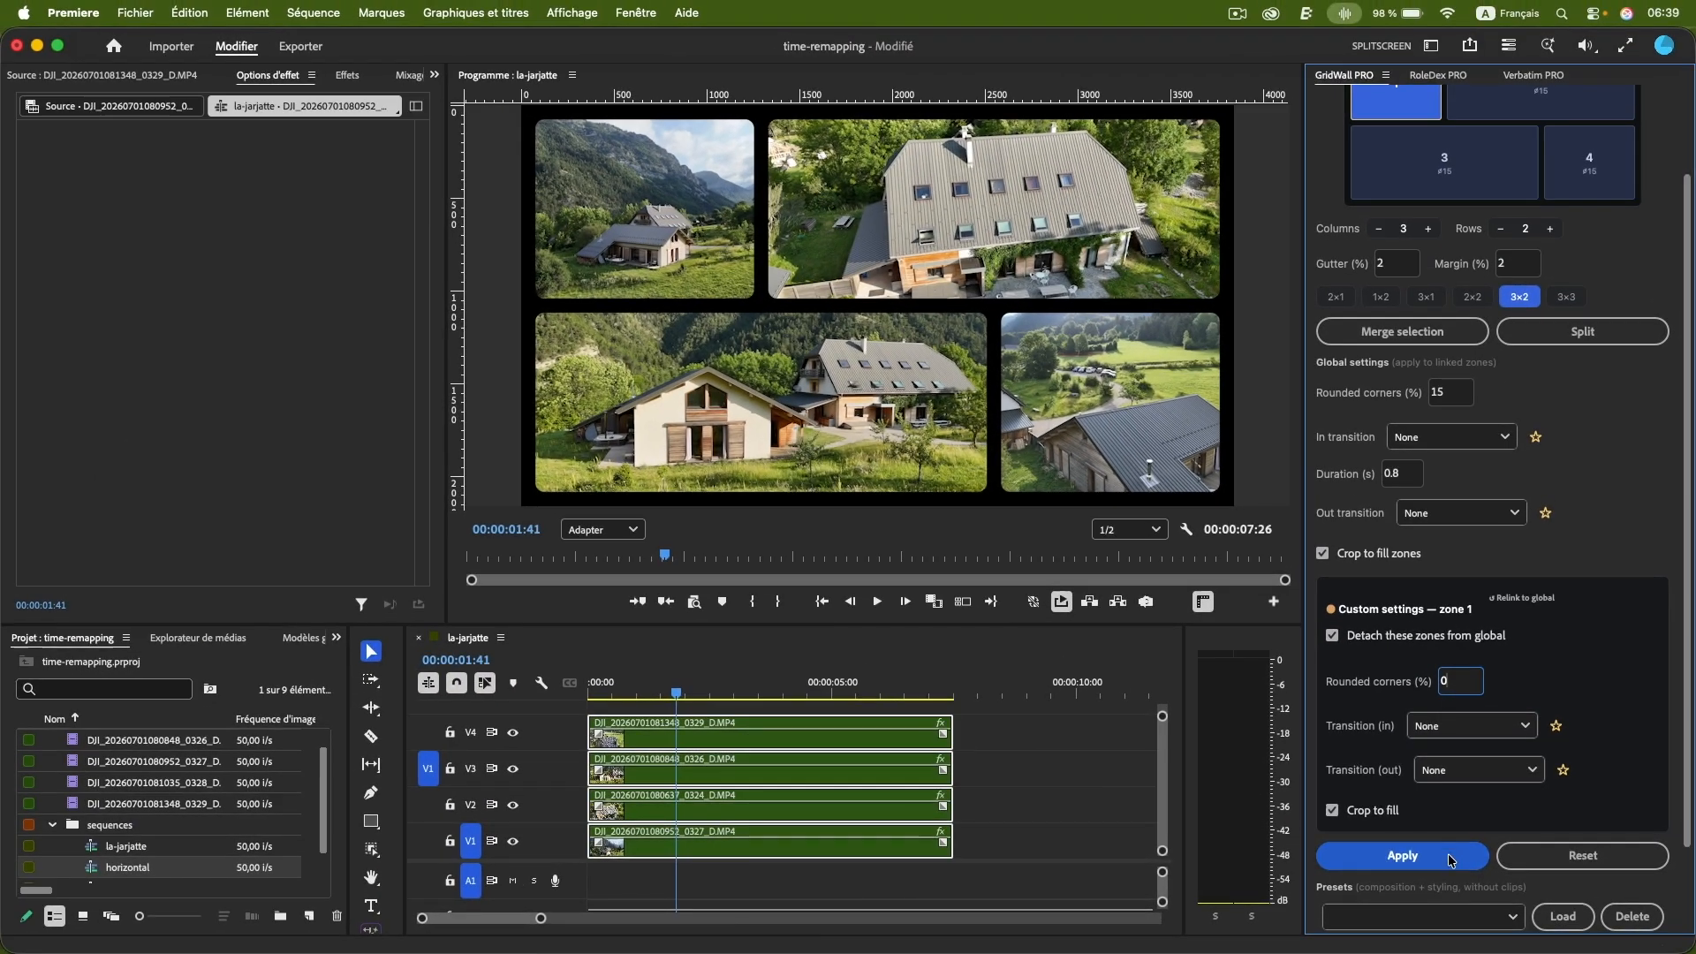
pyautogui.click(1451, 859)
# - Detach zone 4 from the global settings, set its rounded corners to 0% and apply the change
pyautogui.scroll(2, 1650, 608)
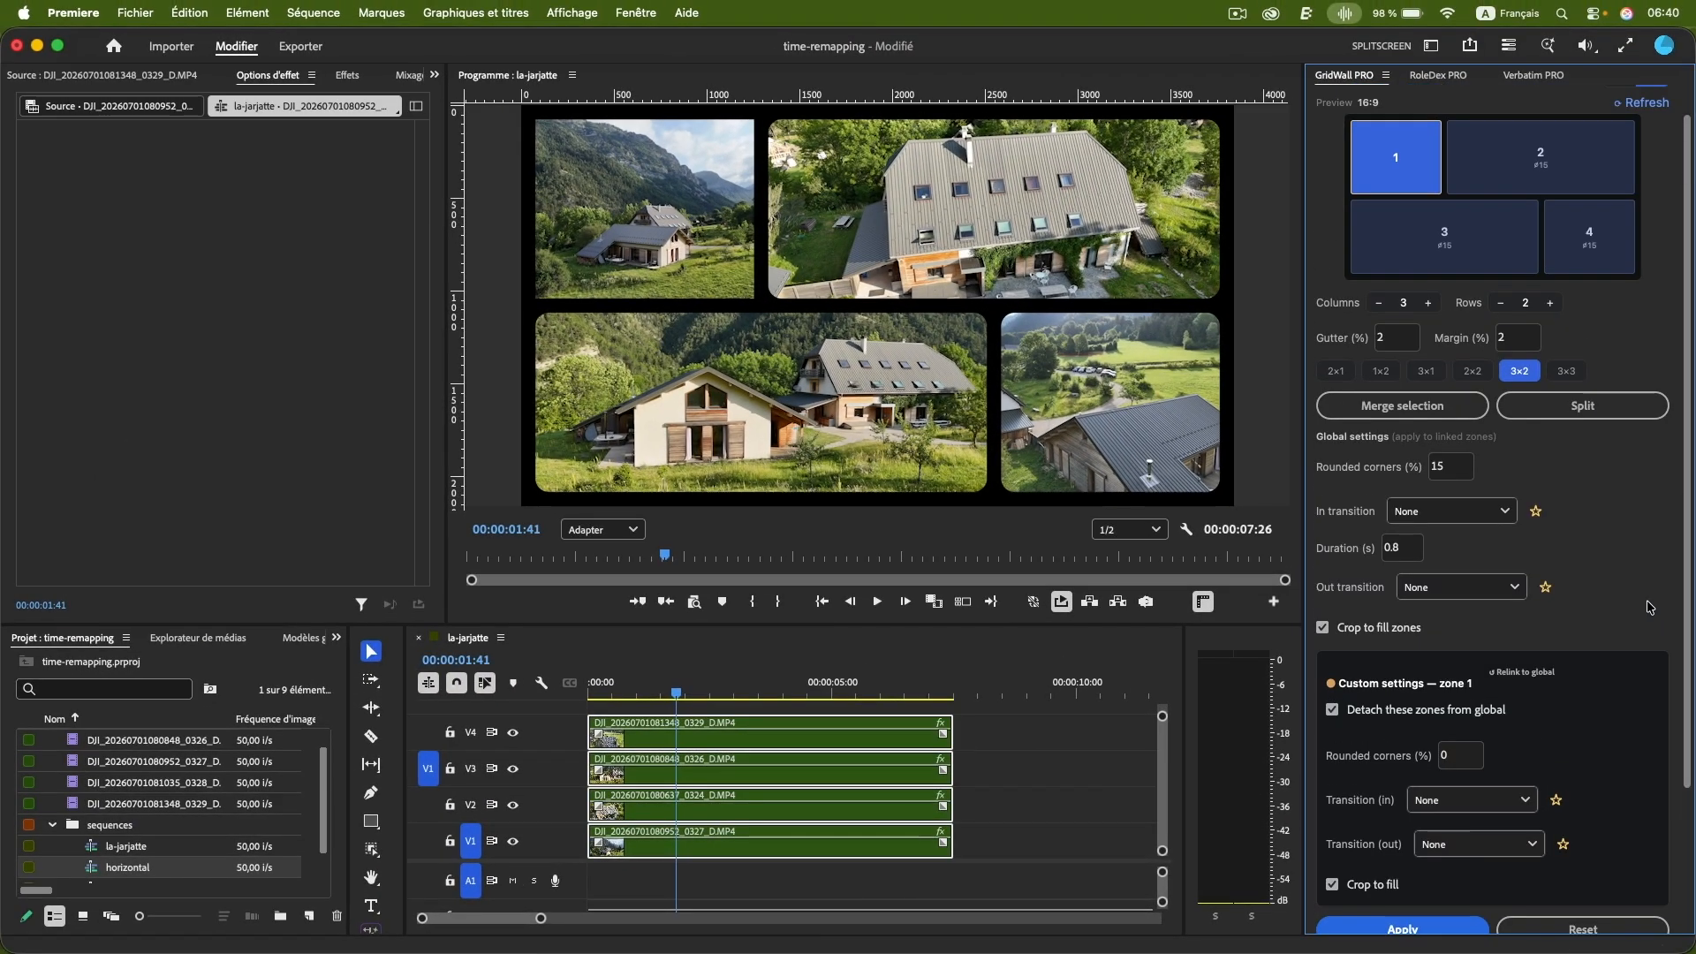
pyautogui.click(1597, 247)
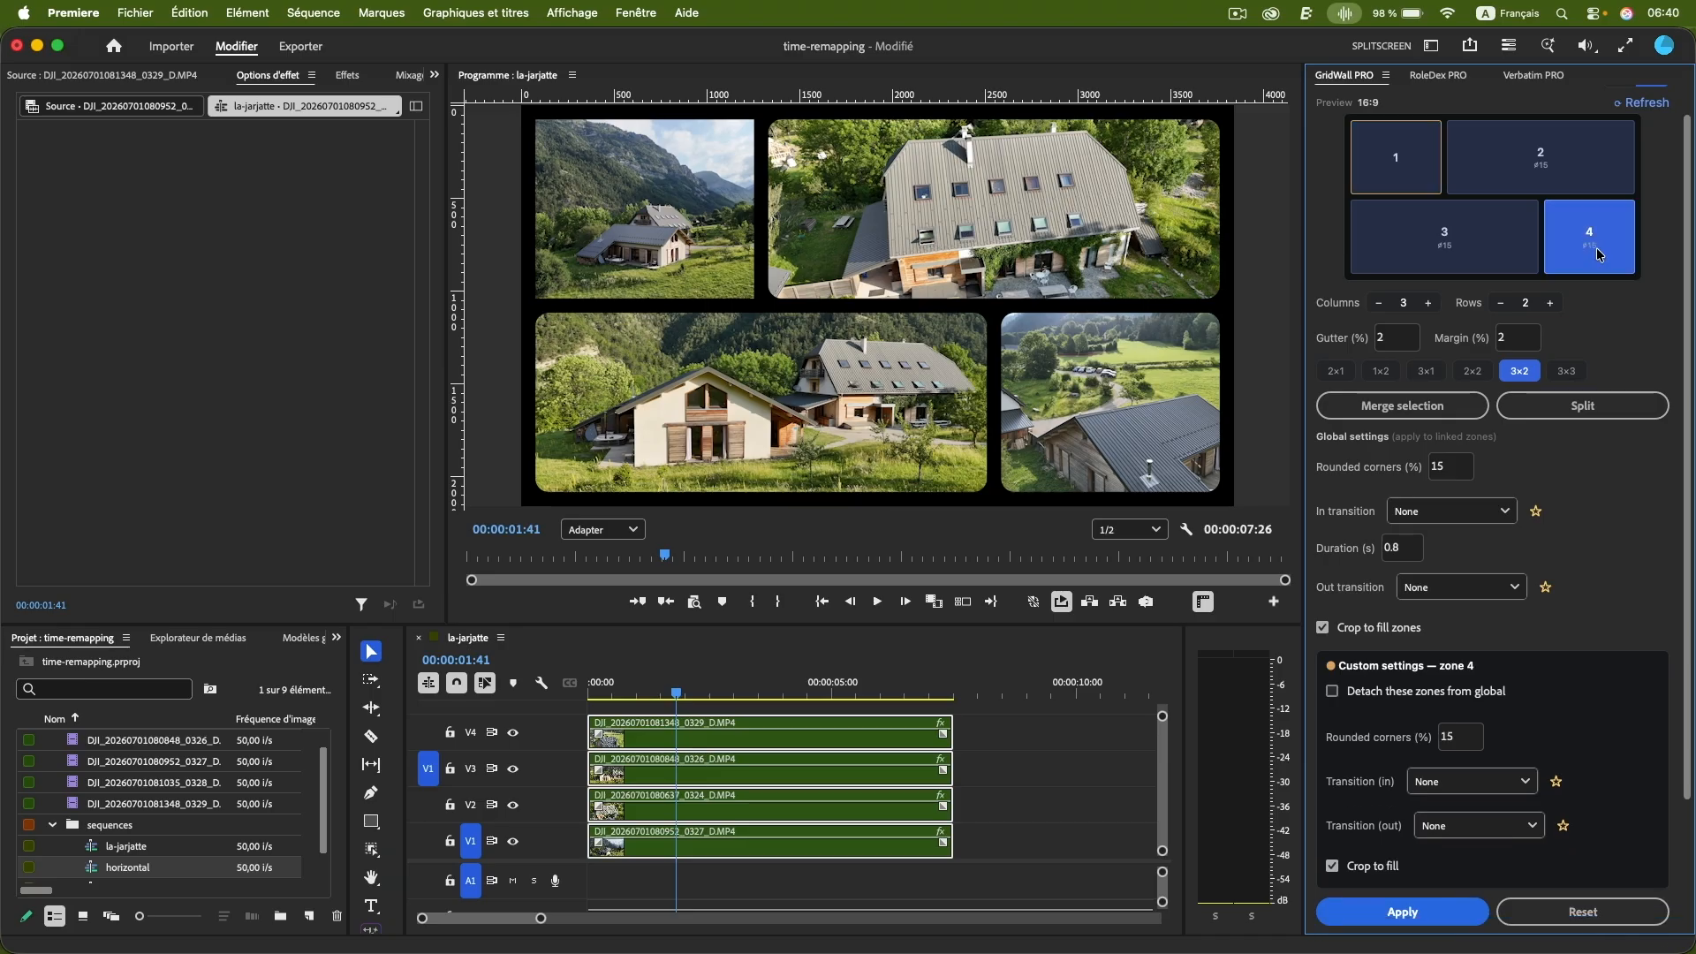
pyautogui.click(1367, 691)
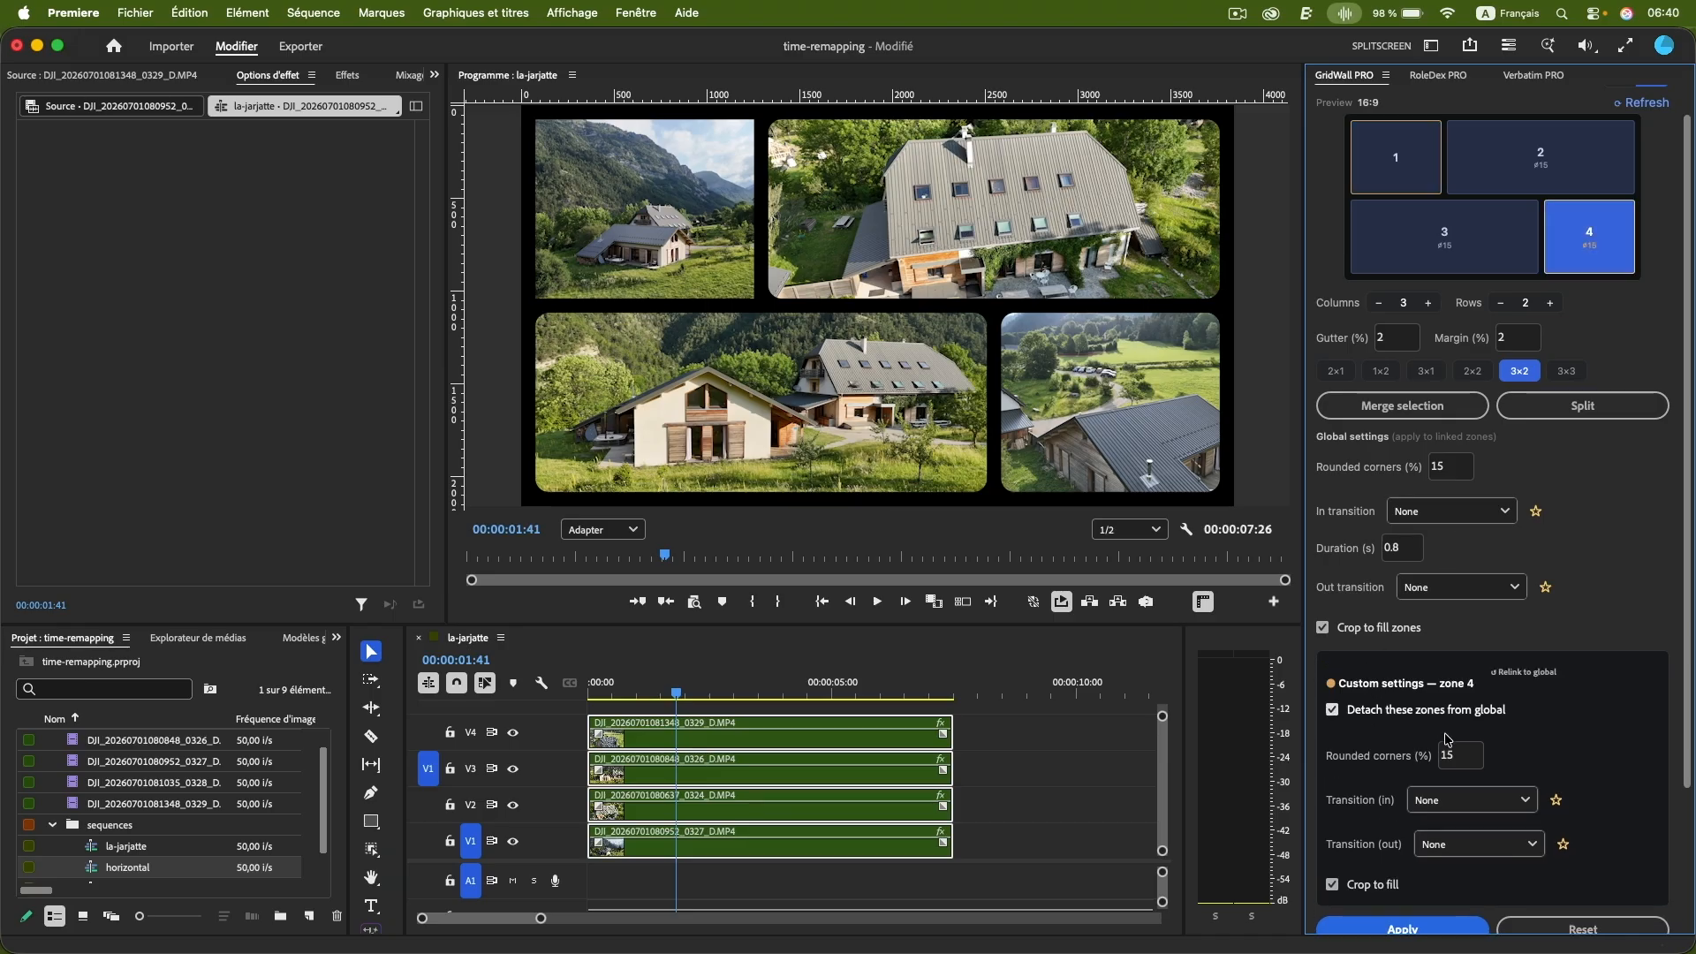
pyautogui.doubleClick(1447, 755)
pyautogui.write('0')
pyautogui.scroll(-2, 1430, 866)
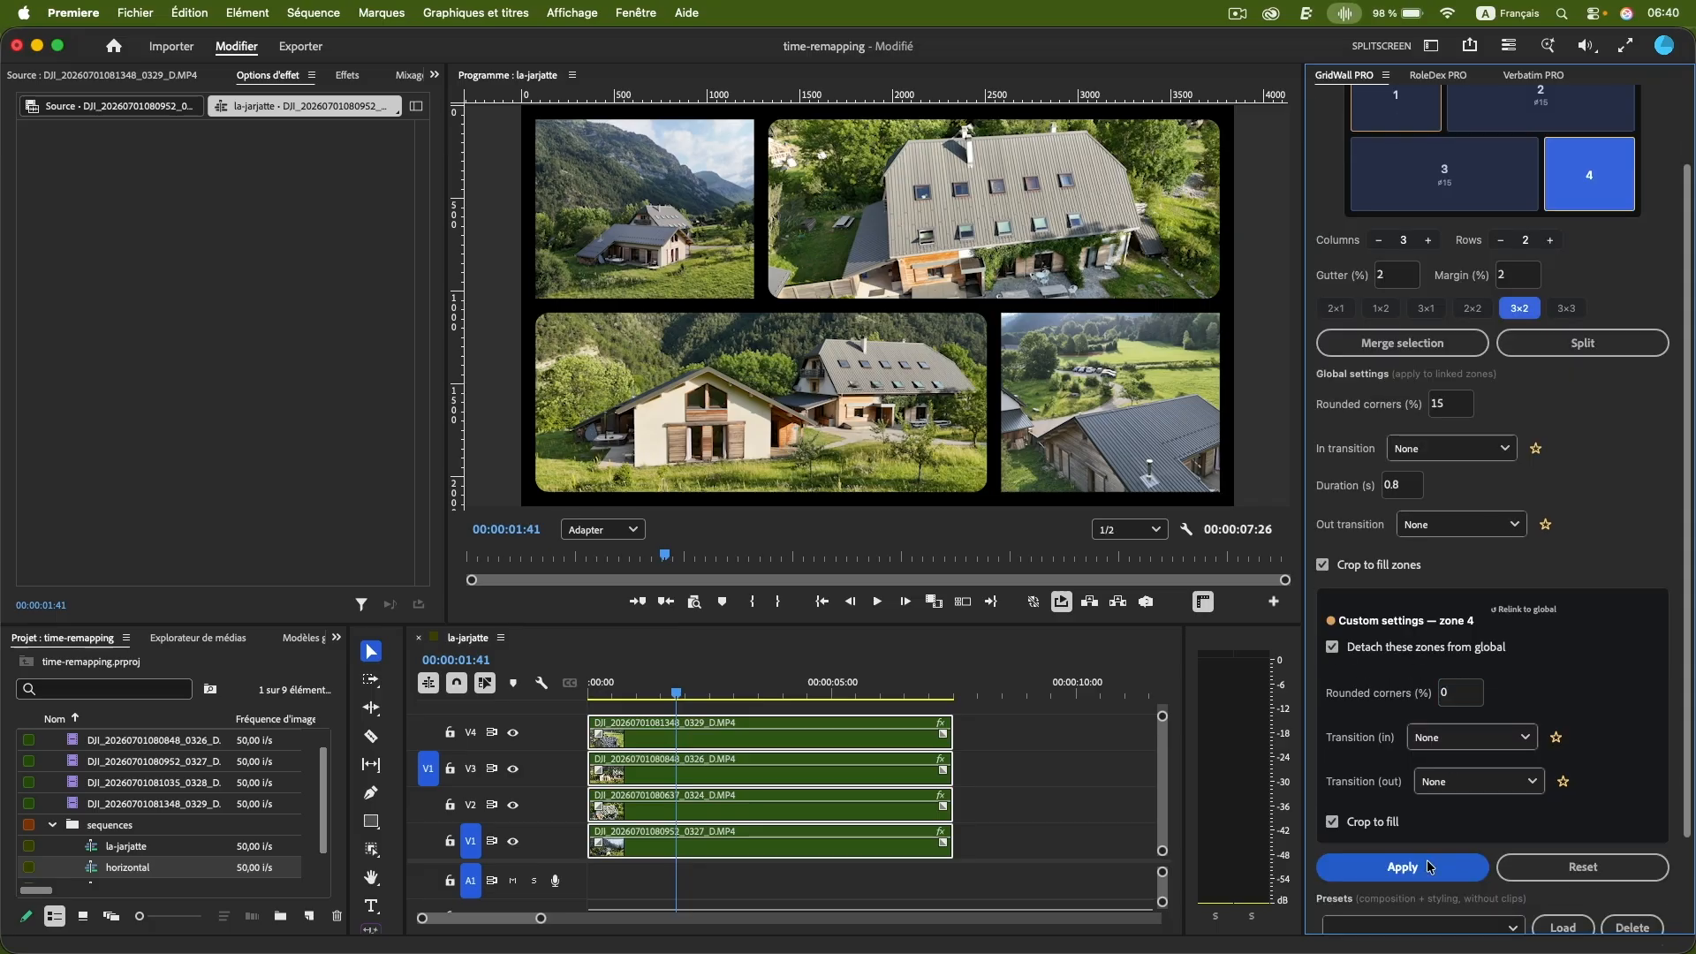
pyautogui.click(1430, 866)
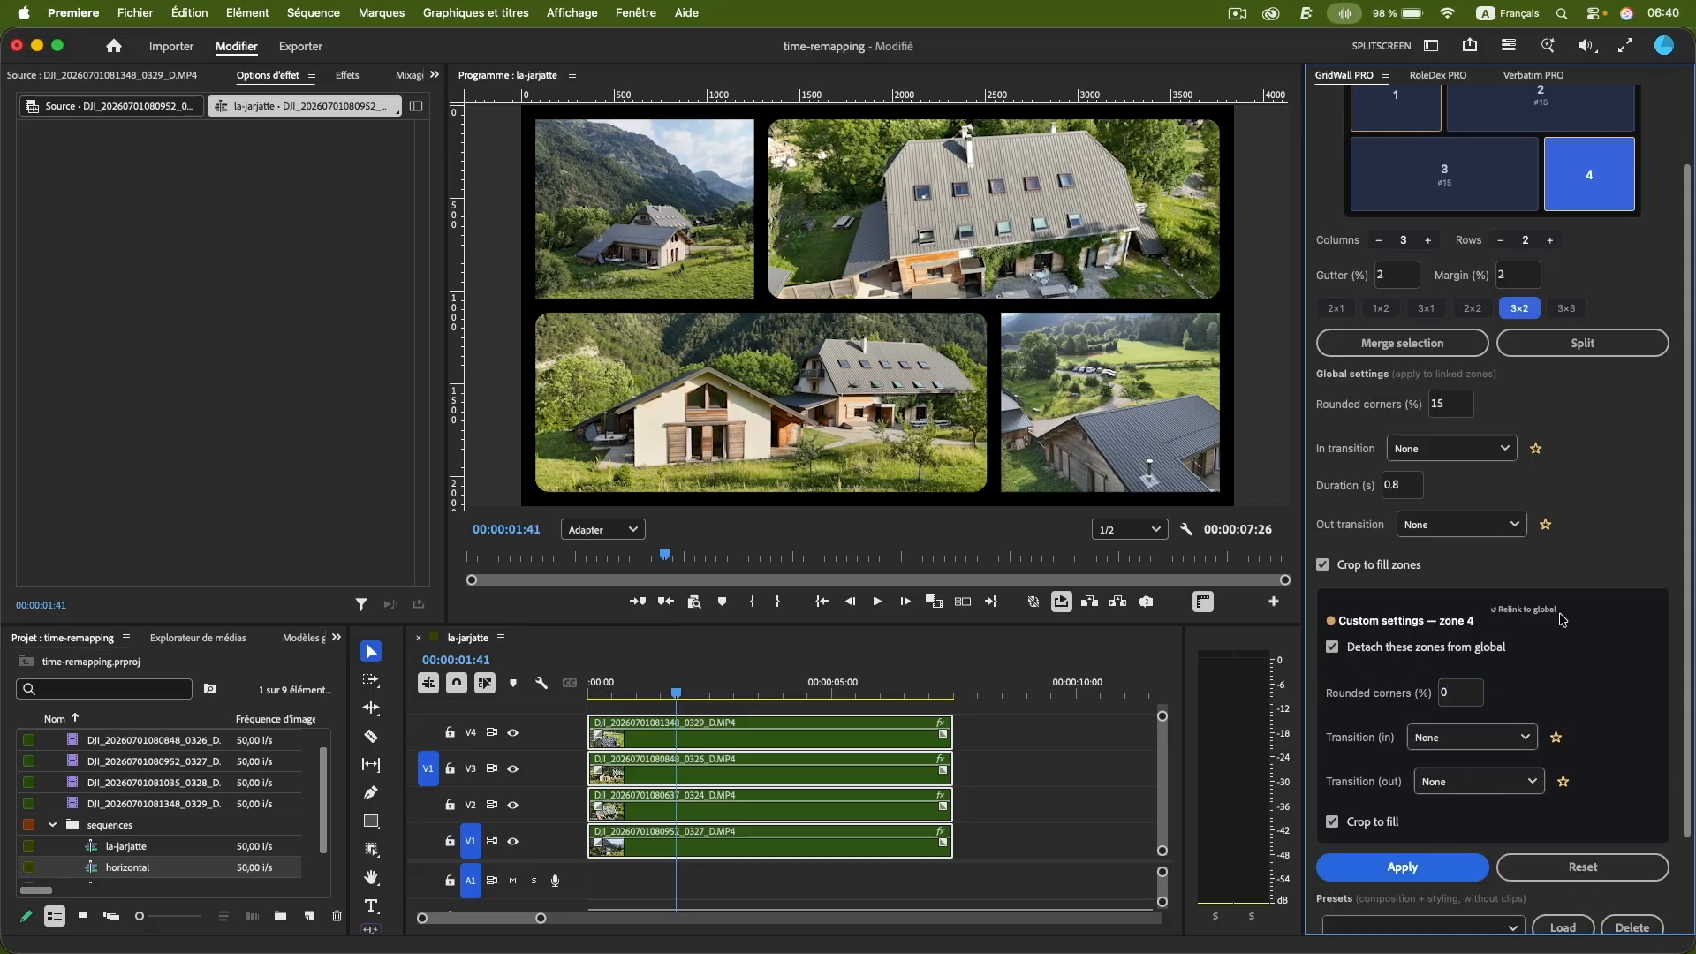
# - Look through the categories in the Transitions vidéo effects folder, then return to the effect options
pyautogui.scroll(3, 1620, 533)
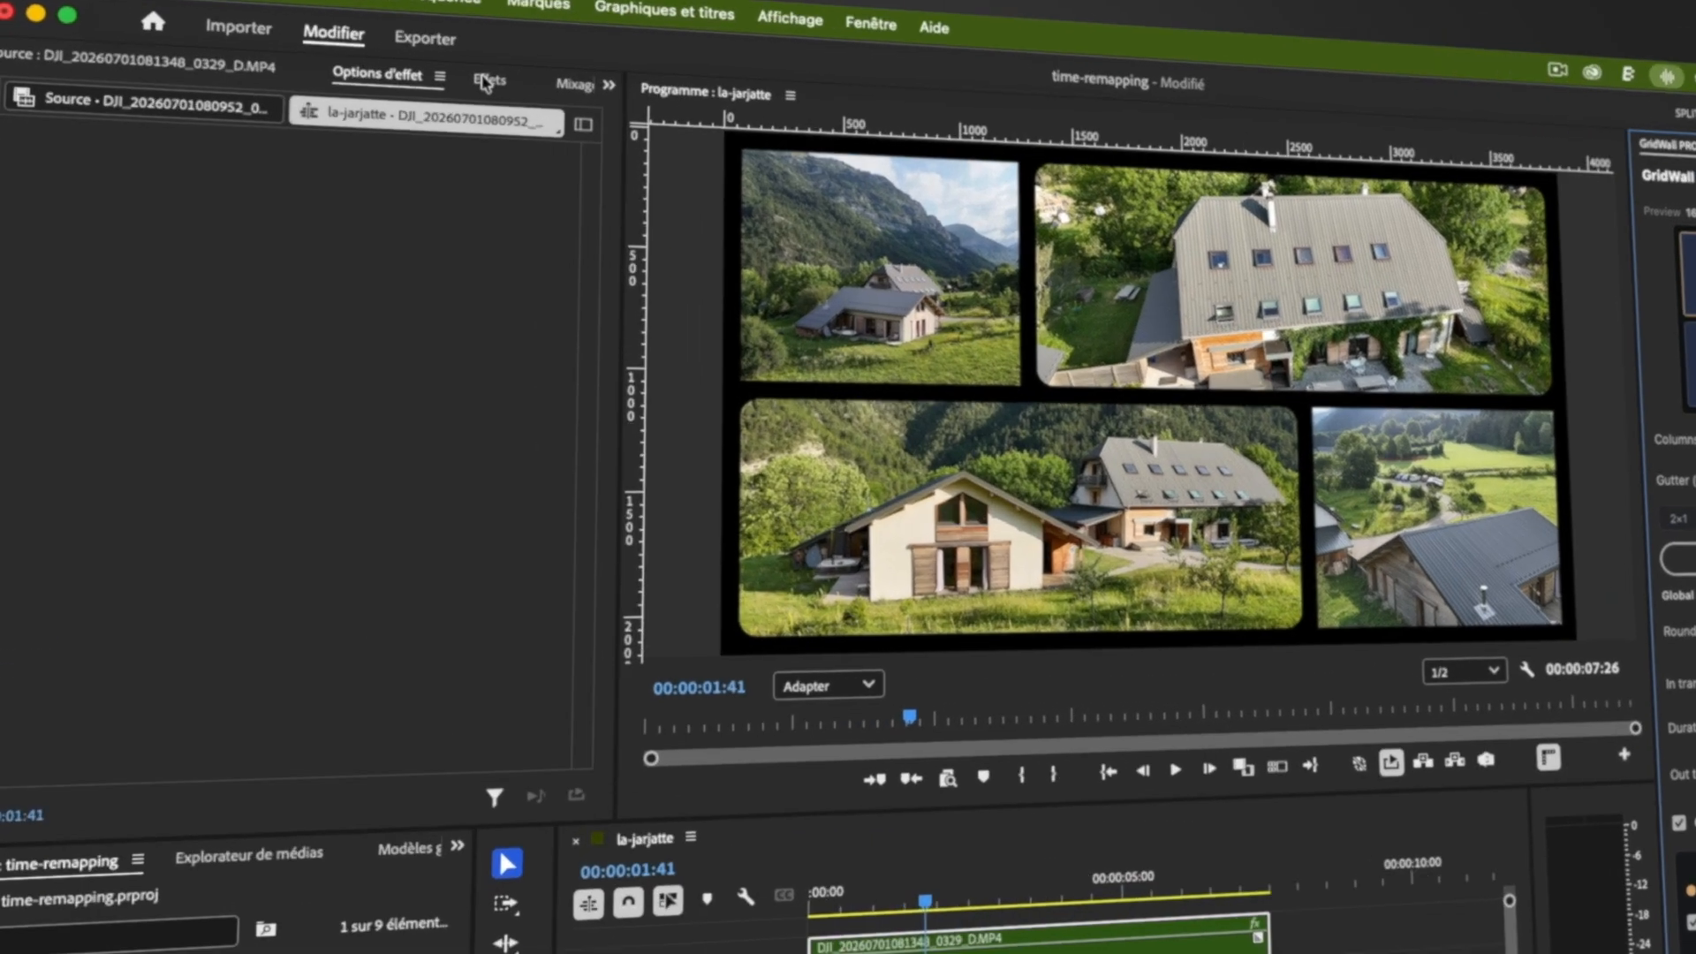
pyautogui.click(347, 75)
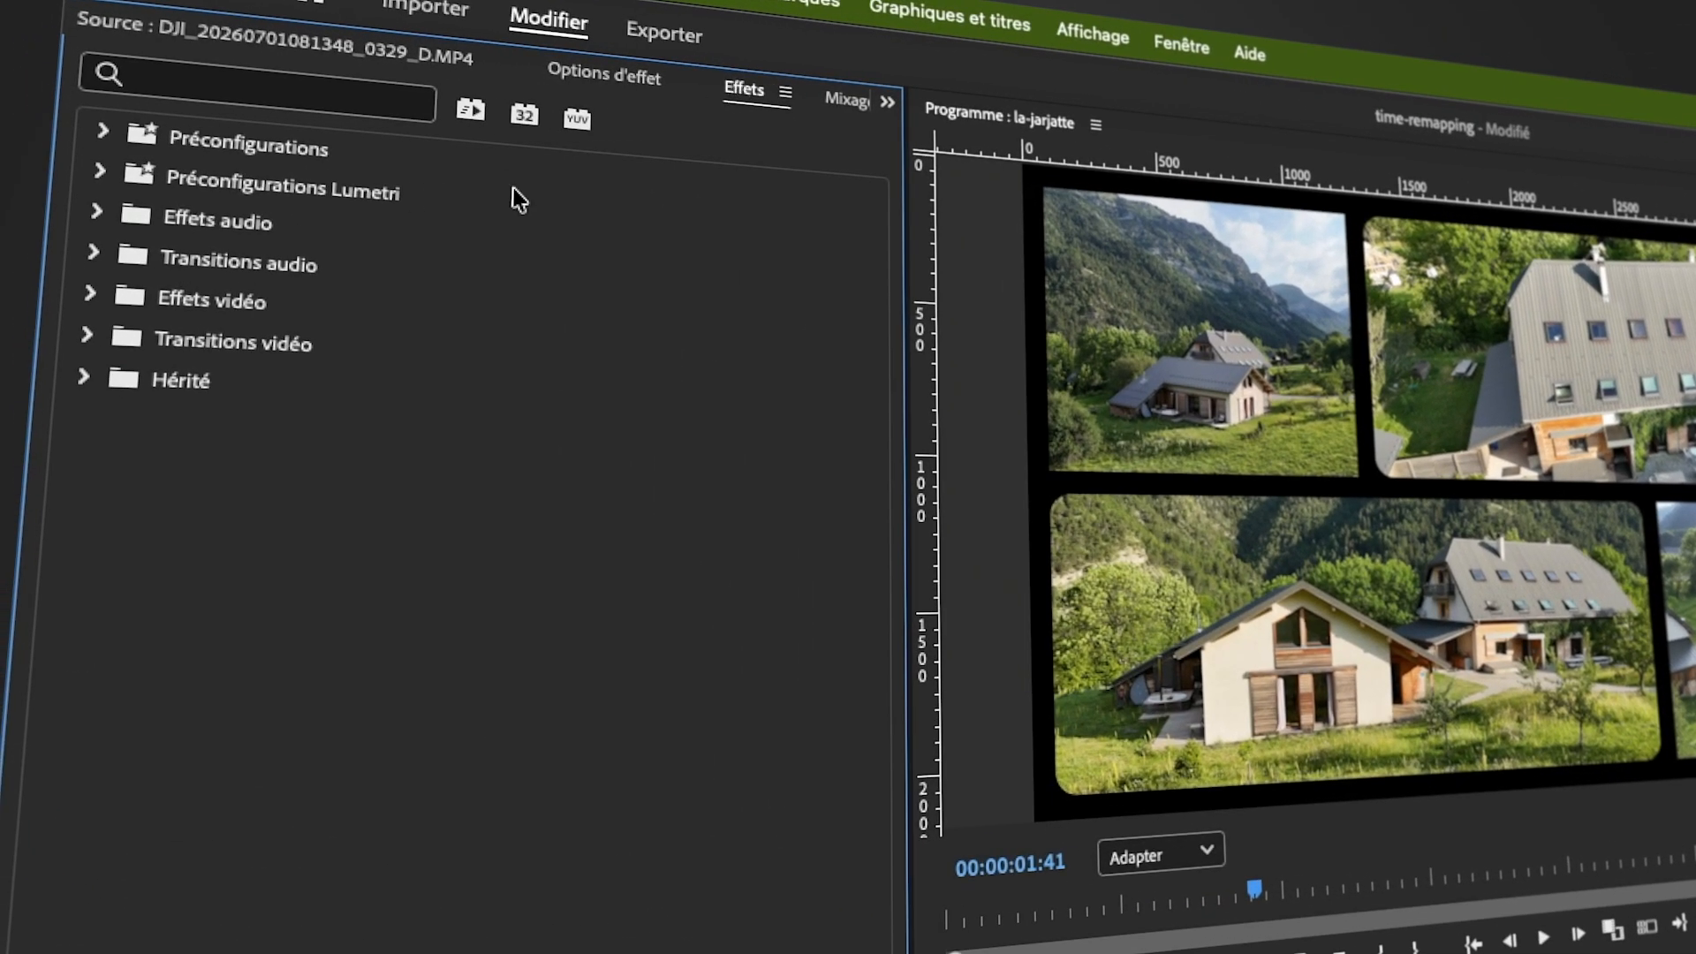
pyautogui.click(88, 337)
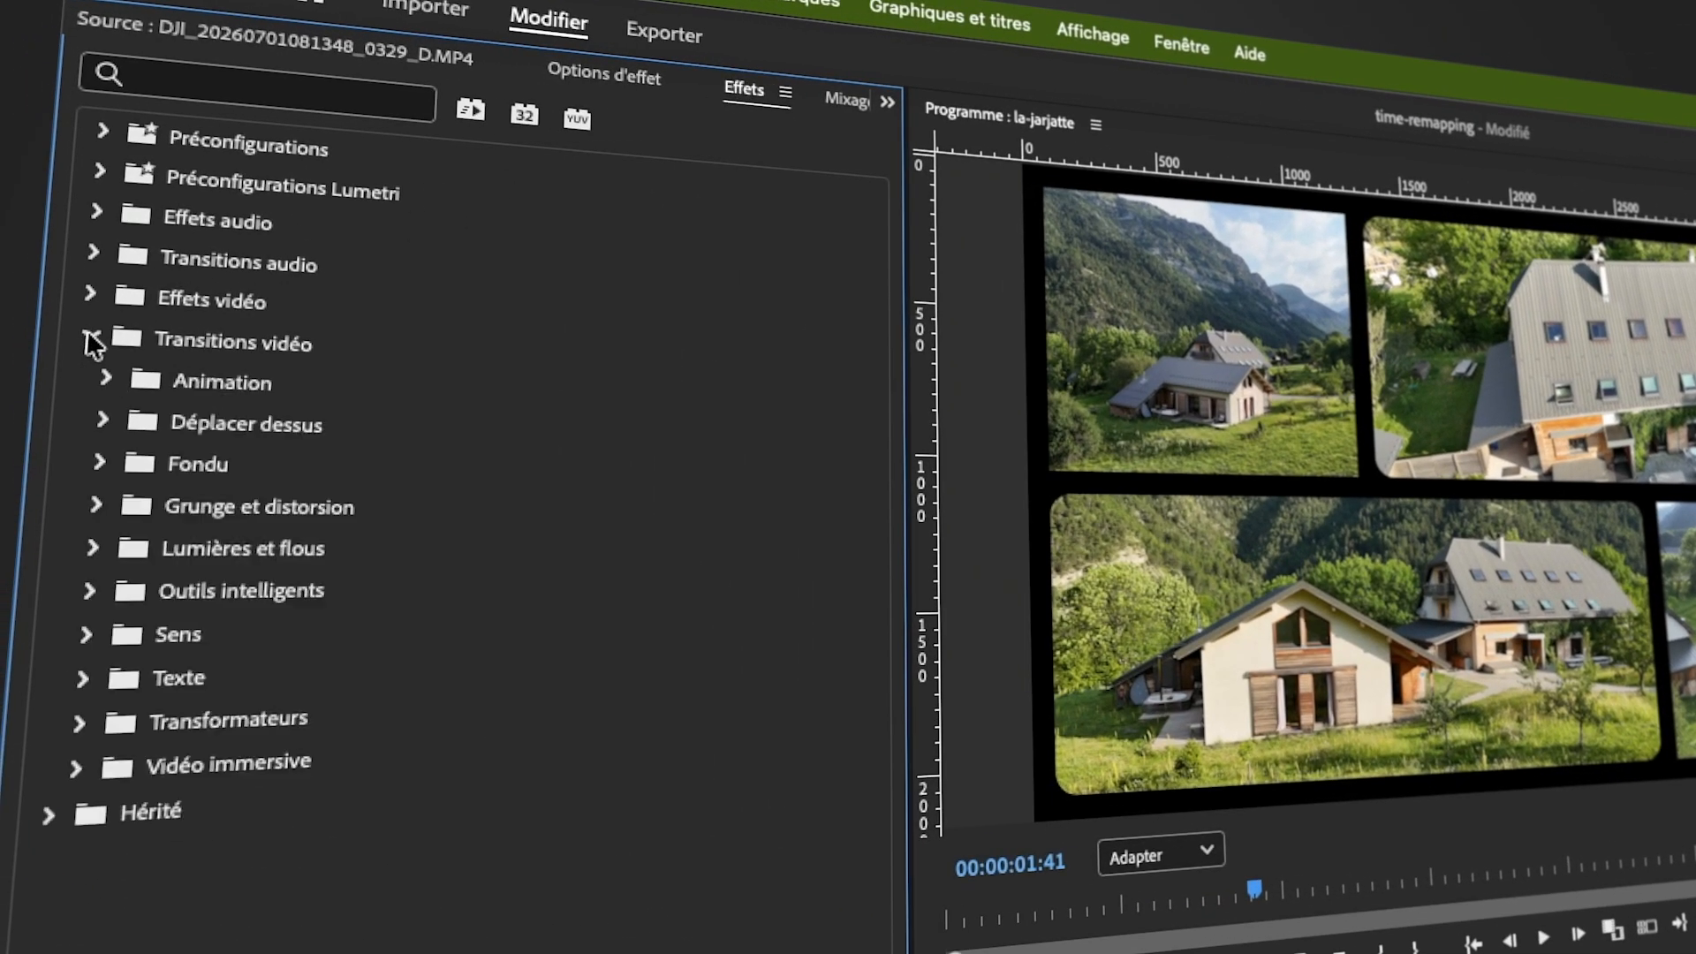
pyautogui.click(88, 333)
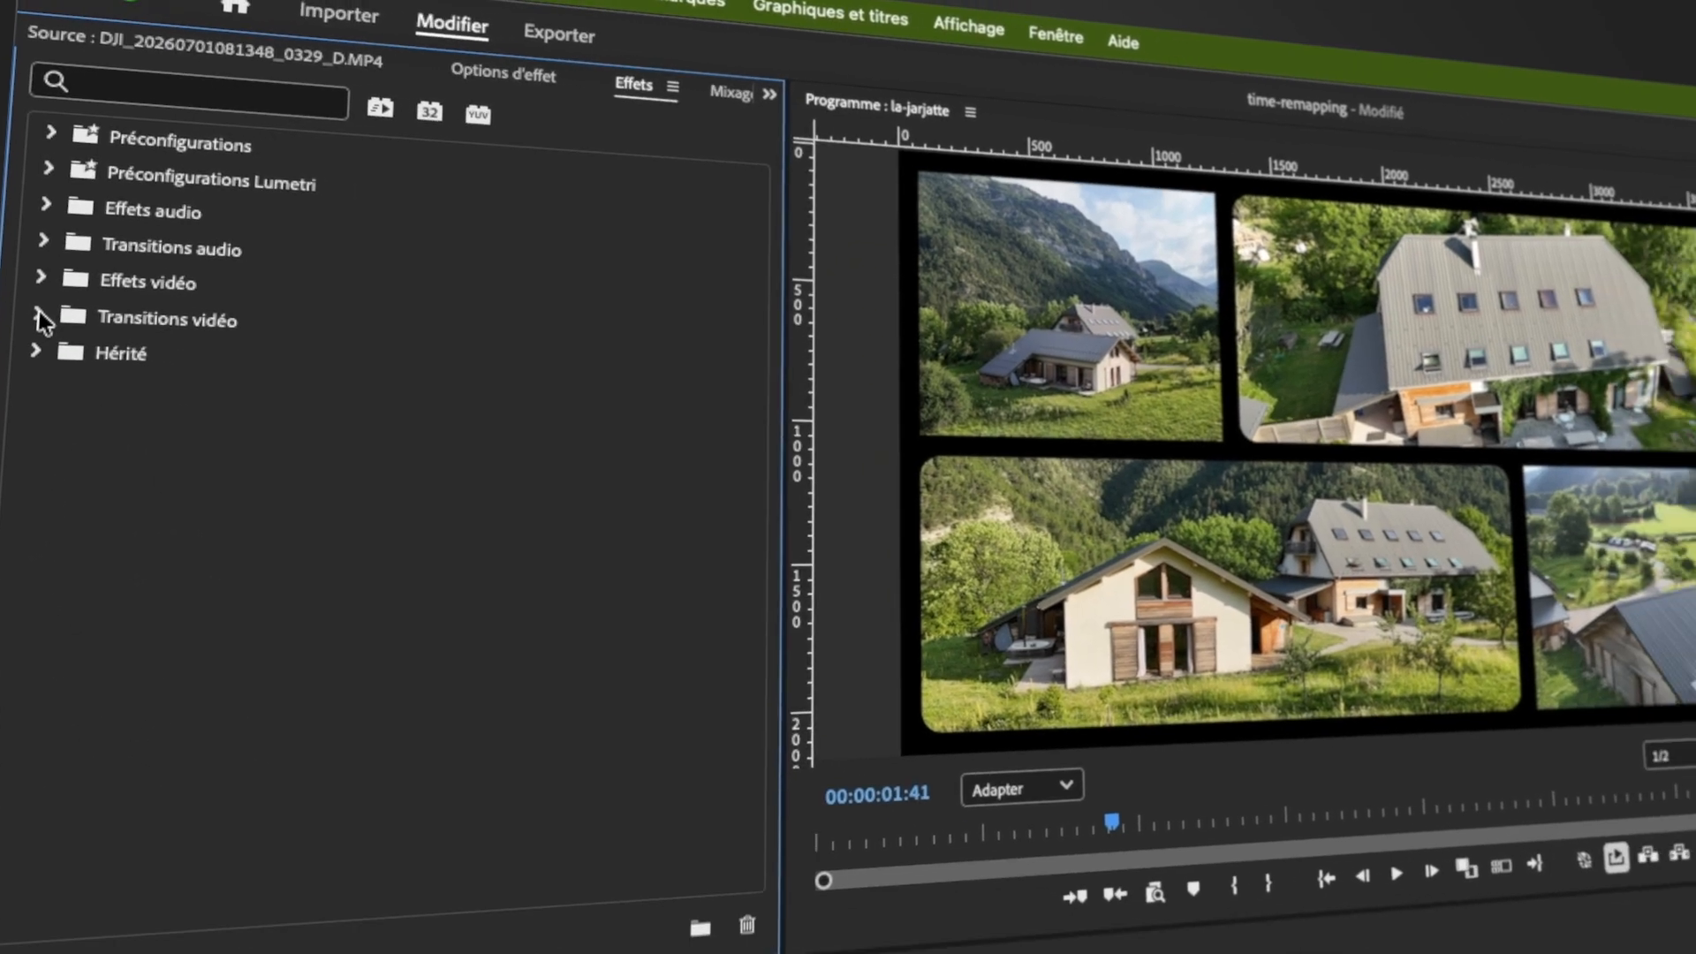
pyautogui.click(553, 70)
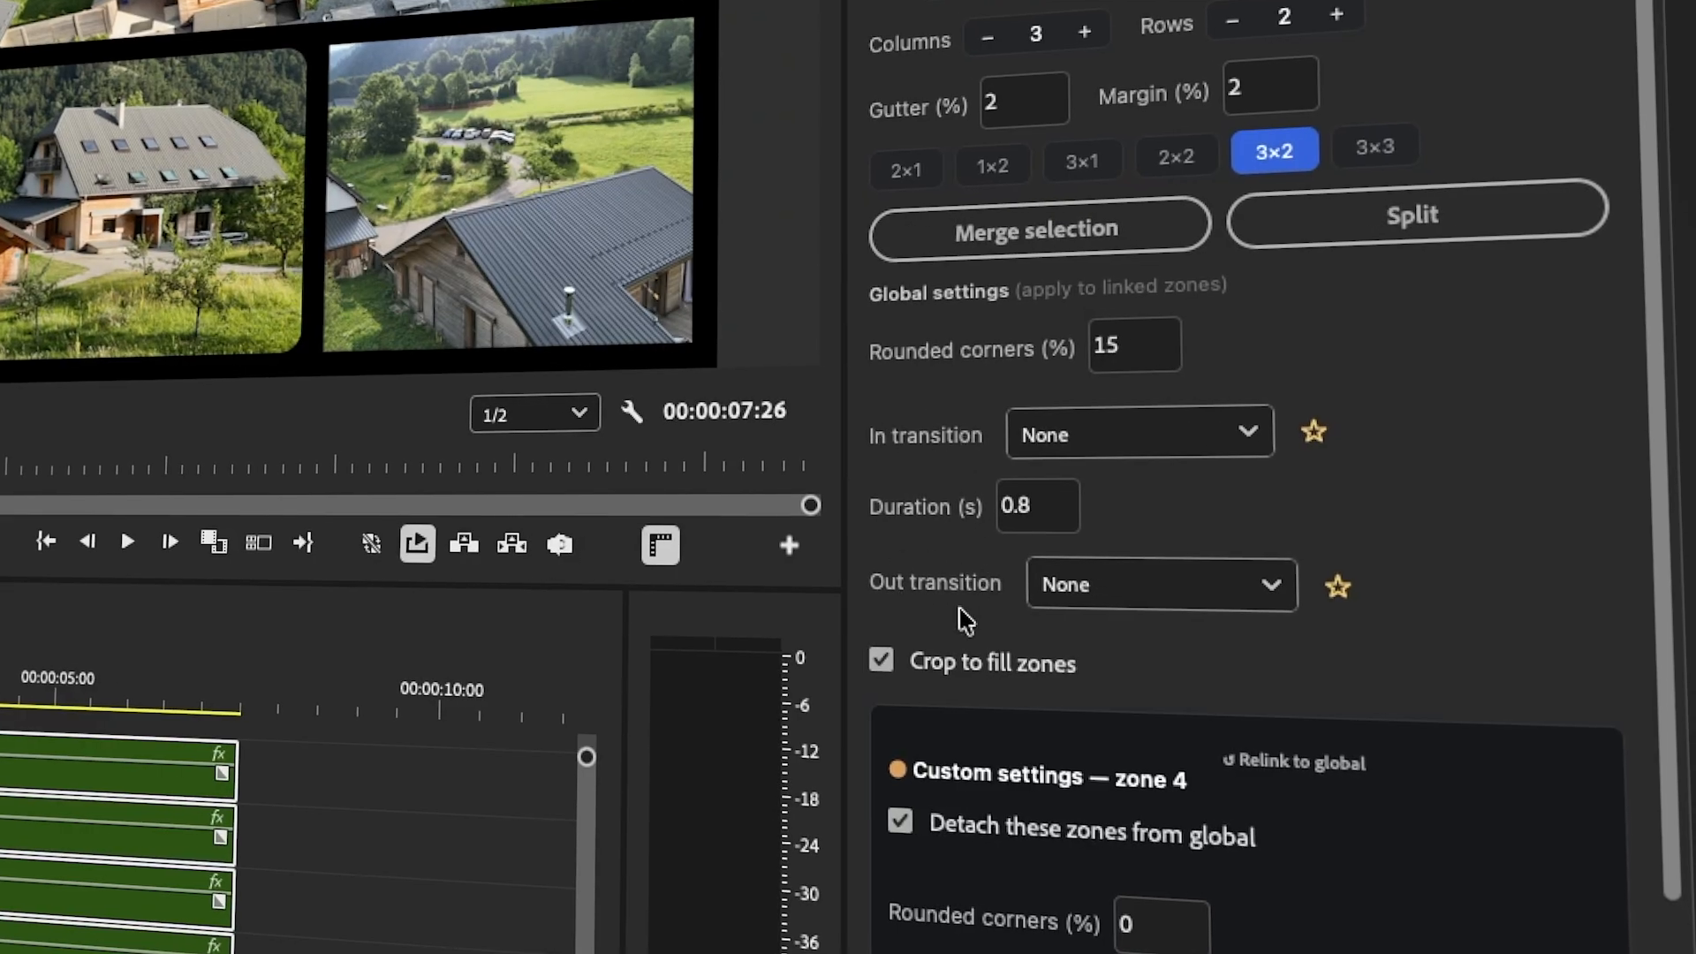
# - Set both the global in and out transitions to 3D Flip and apply them to the linked zones
pyautogui.moveTo(848, 539); pyautogui.dragTo(807, 540)
pyautogui.click(1488, 427)
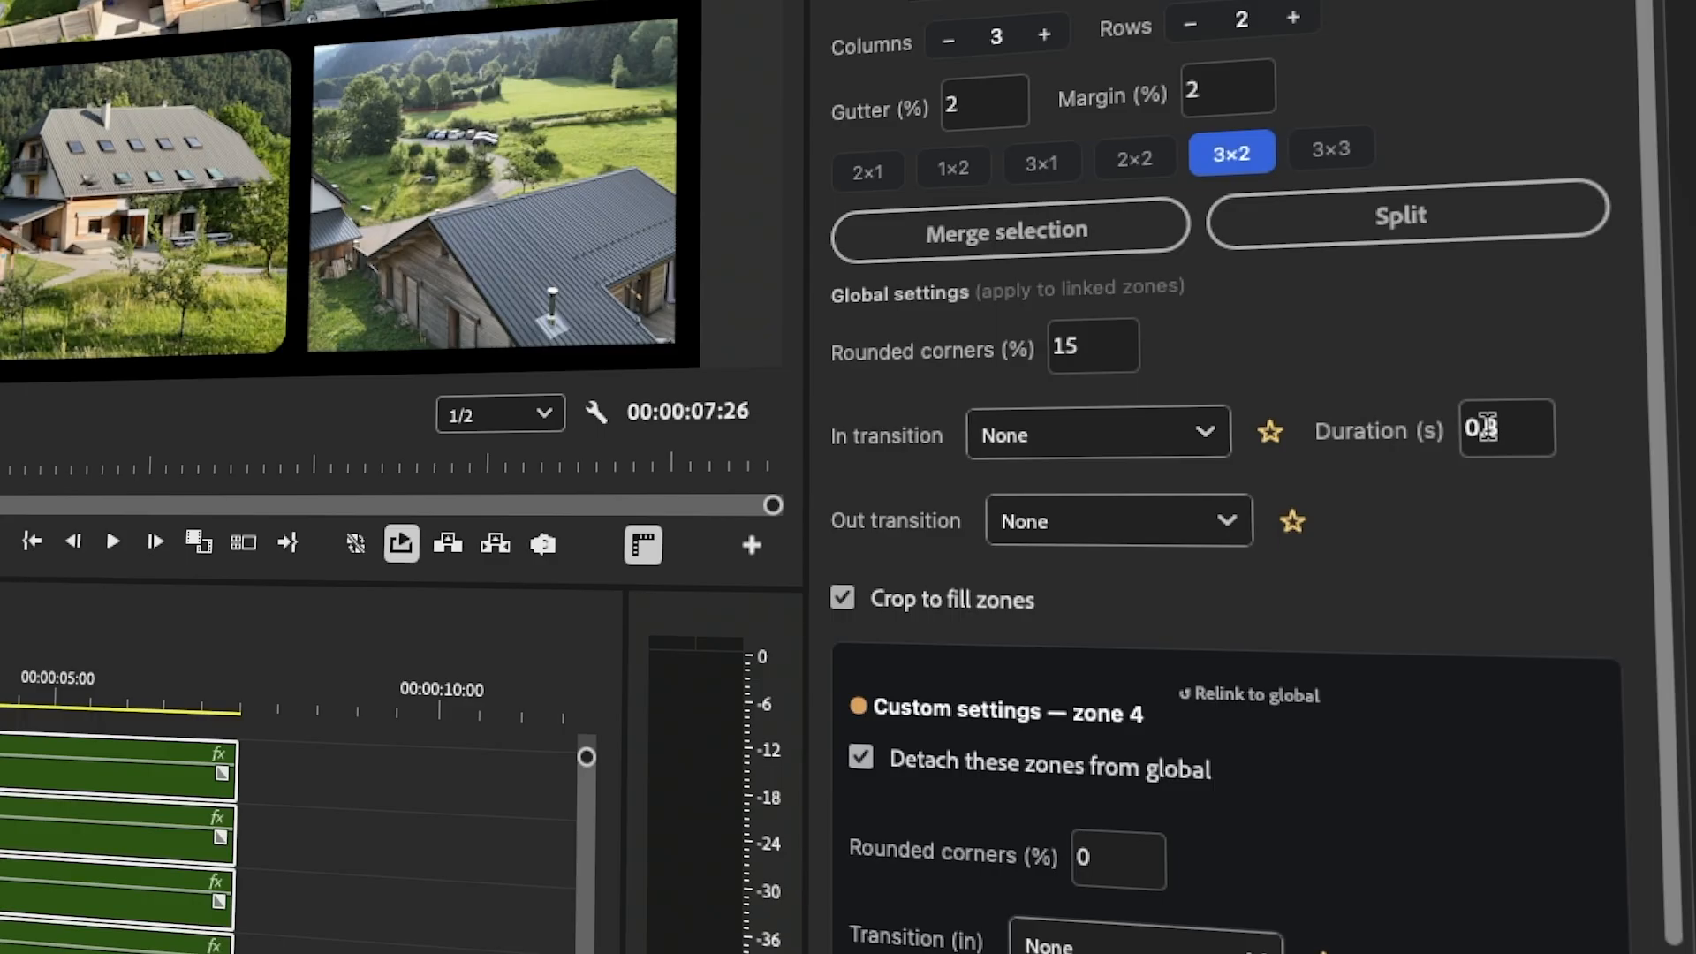
pyautogui.click(1212, 431)
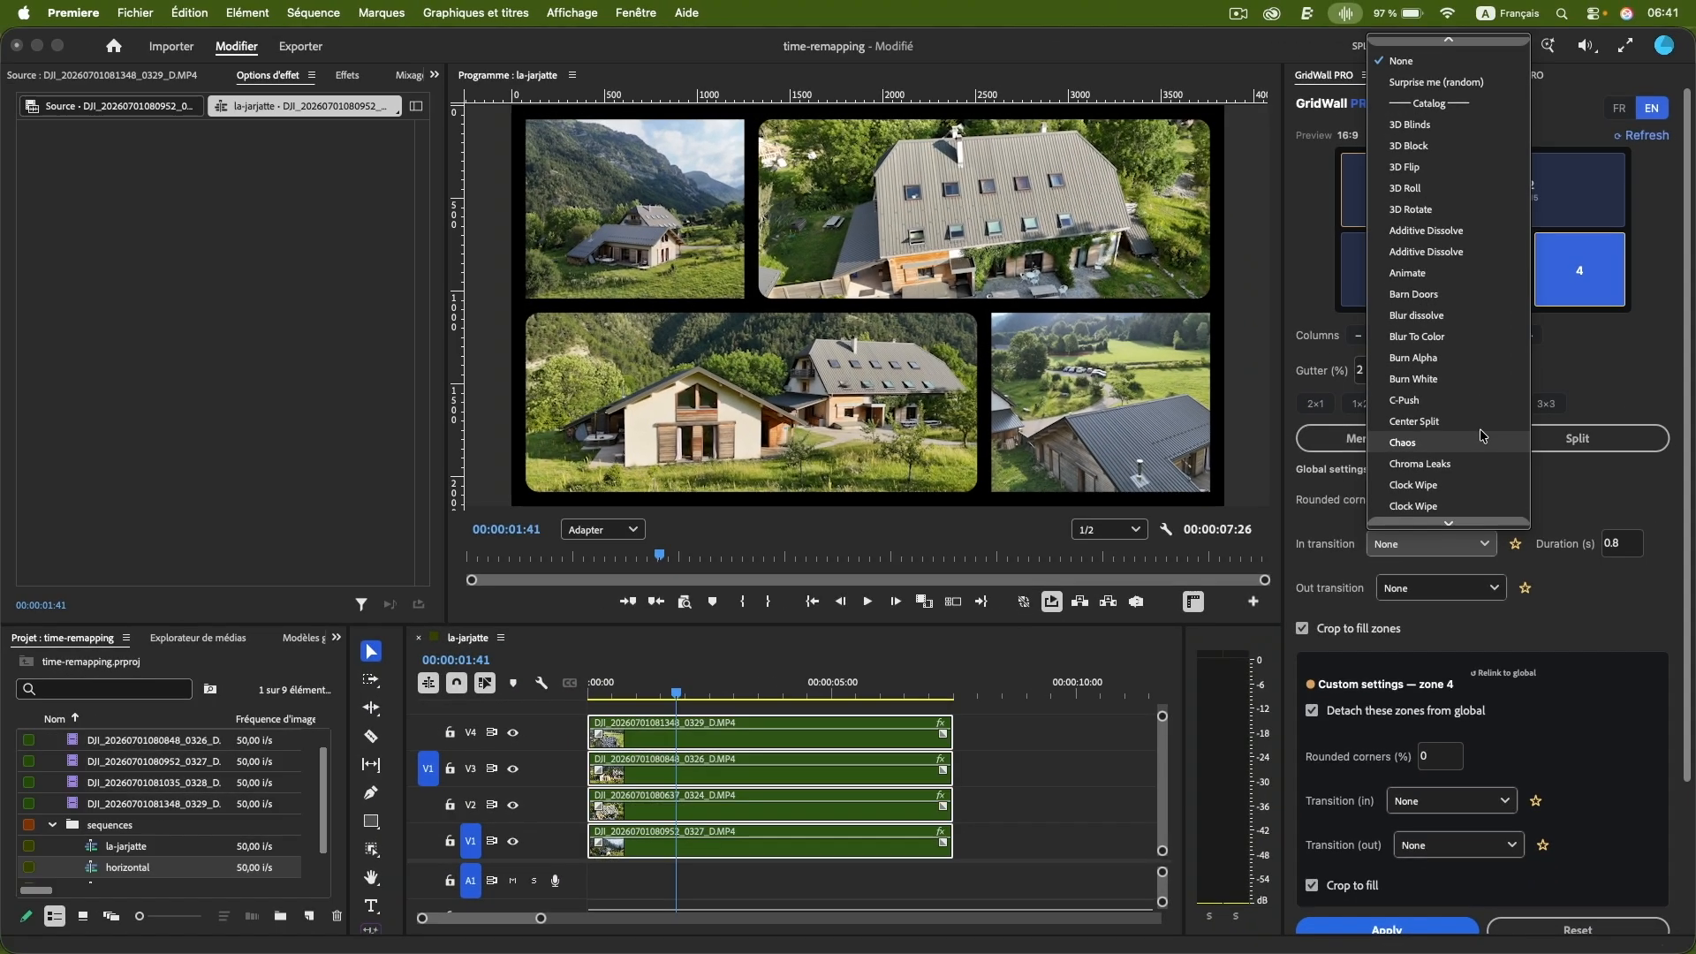
pyautogui.click(1406, 167)
pyautogui.click(1491, 589)
pyautogui.click(1411, 148)
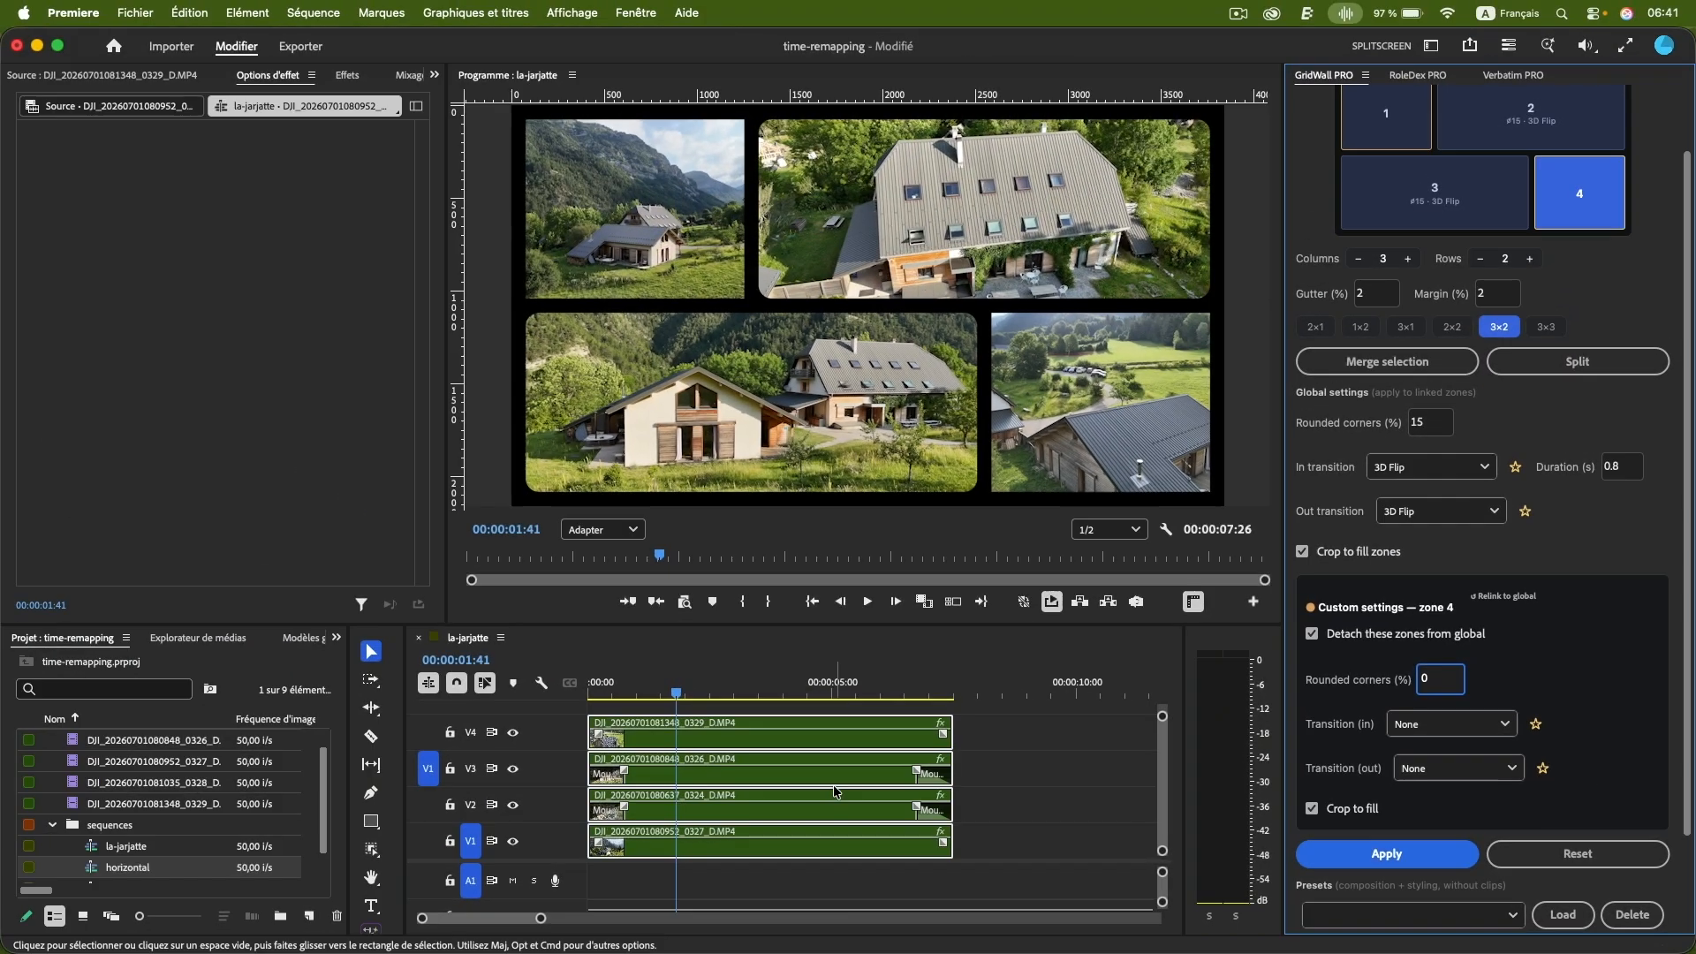
# - Play the sequence from the start to preview the 3D Flip transitions on the linked zones
pyautogui.moveTo(681, 692); pyautogui.dragTo(578, 693)
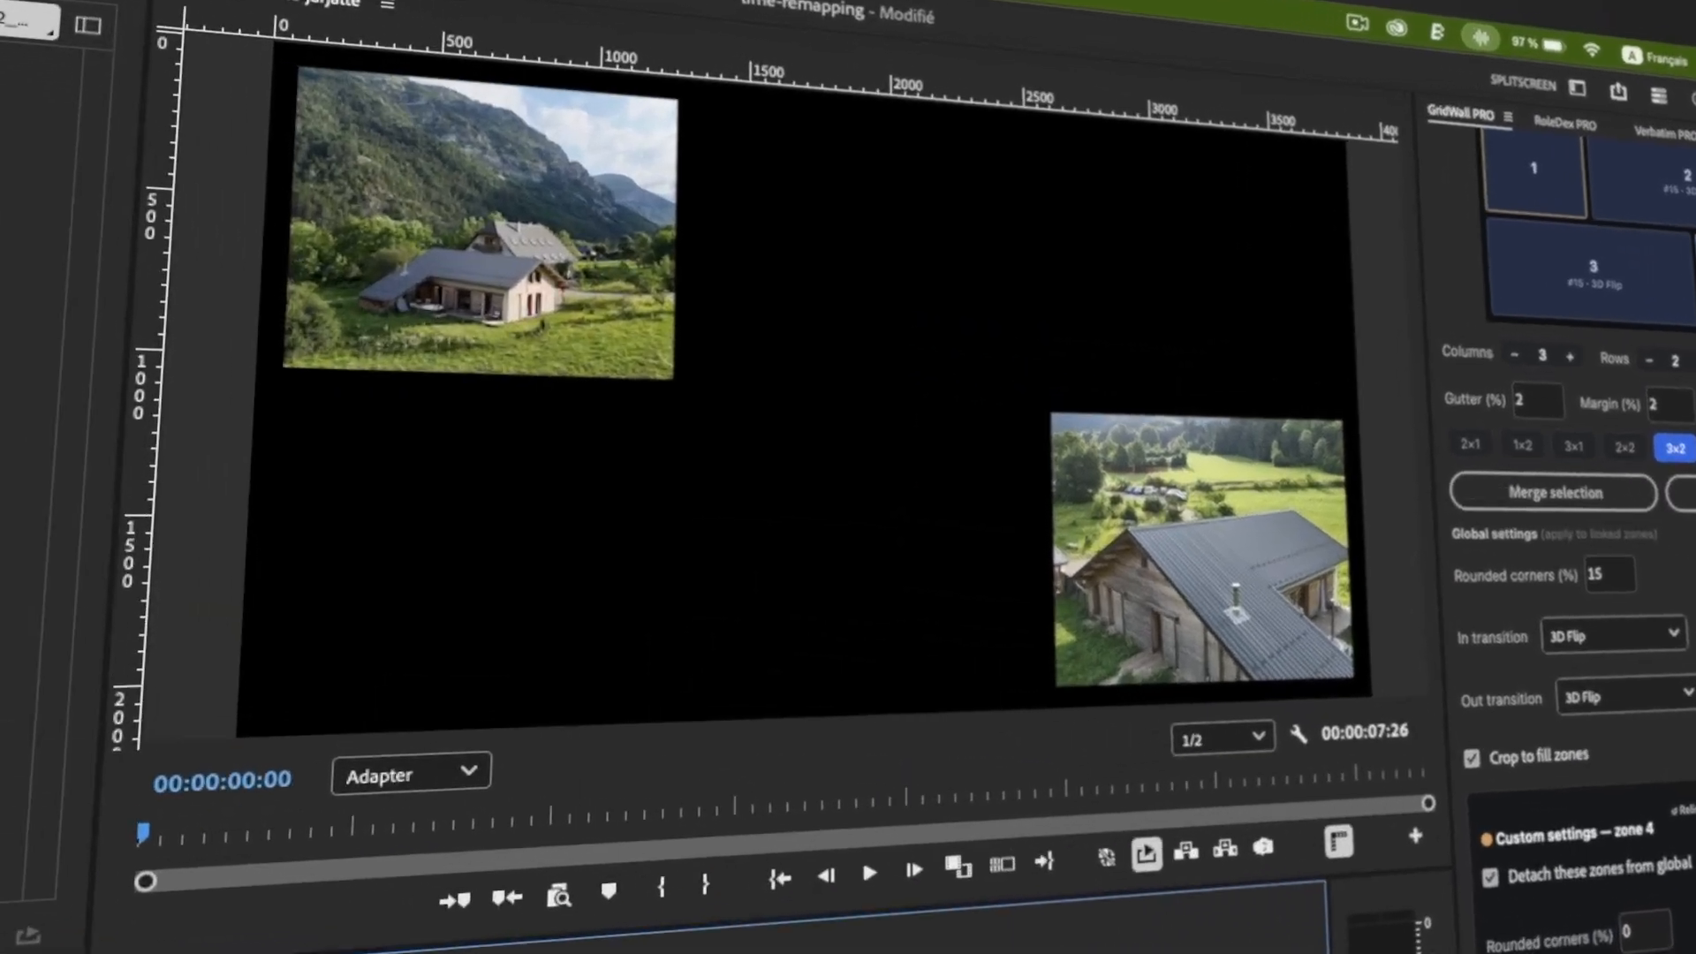
pyautogui.press('space')
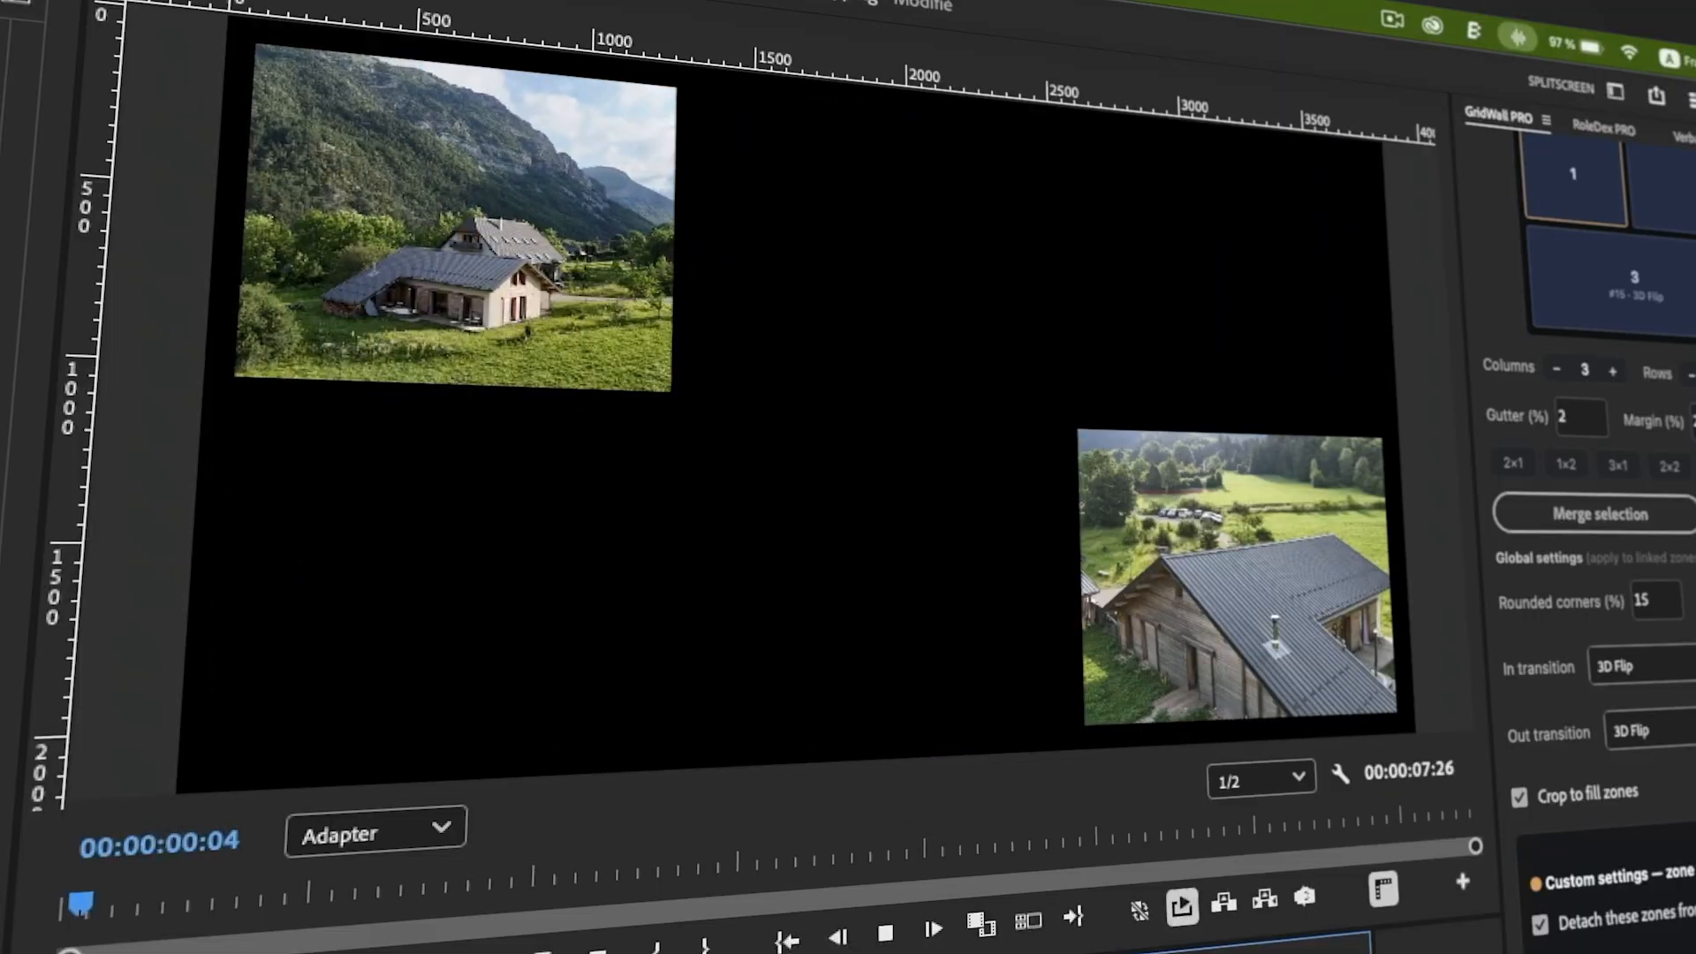
pyautogui.press('space')
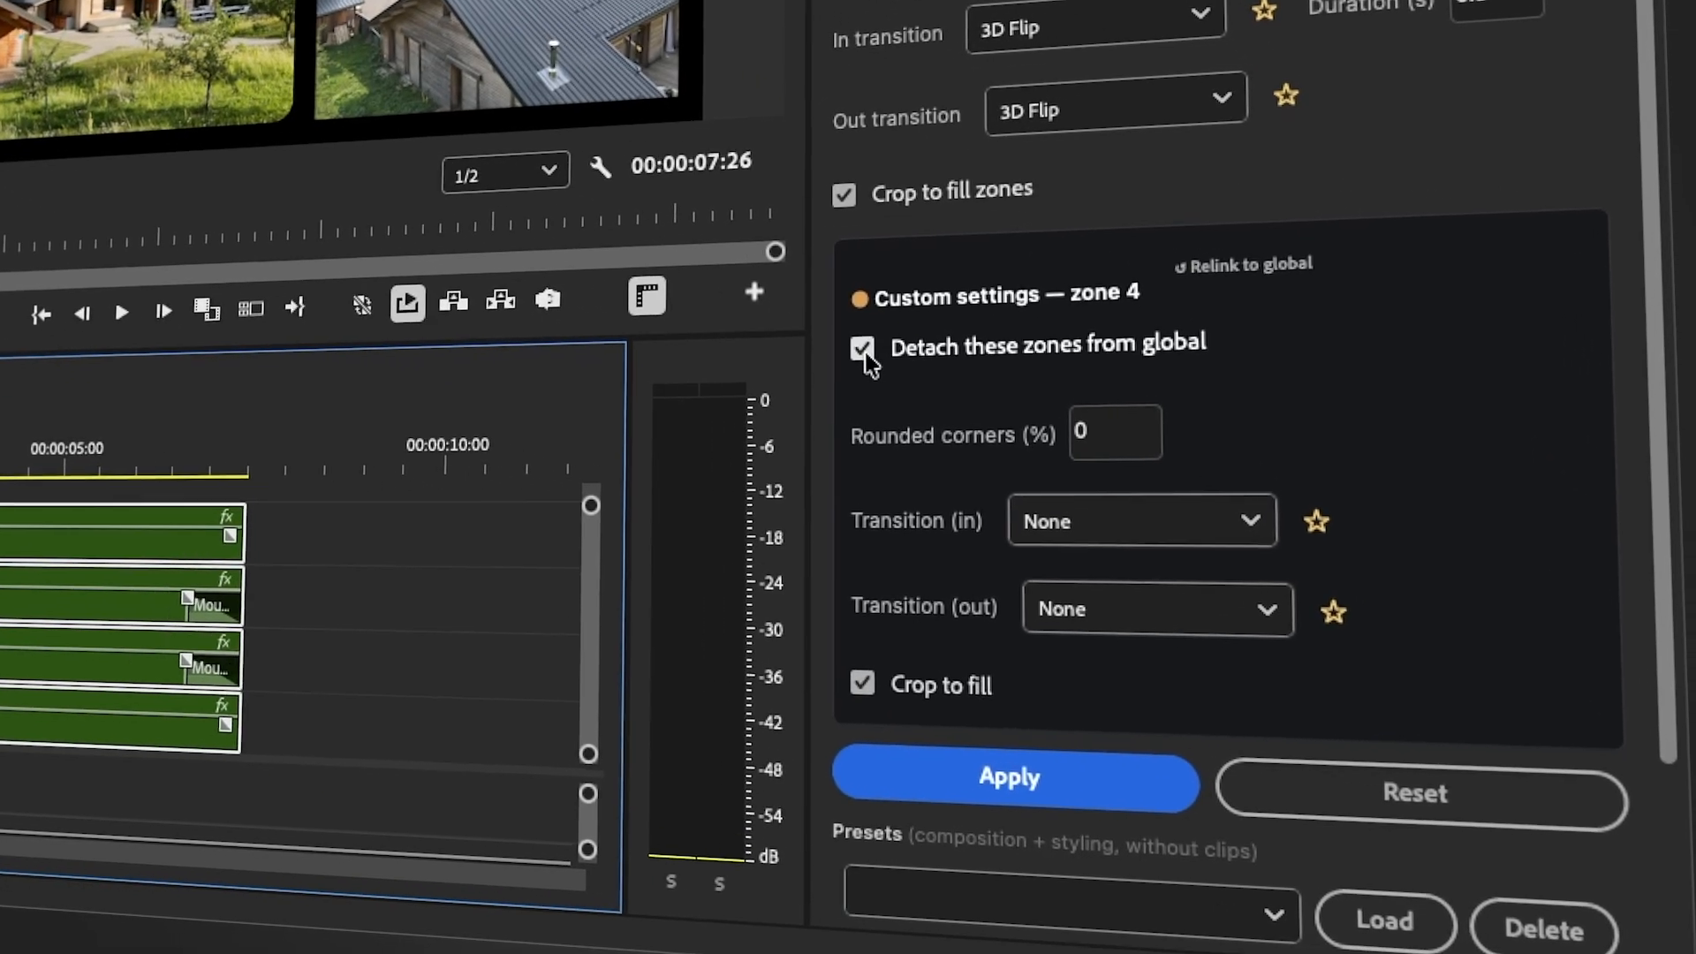
# - Relink zones 4 and 1 to the global settings and apply the change to the clips
pyautogui.click(1313, 635)
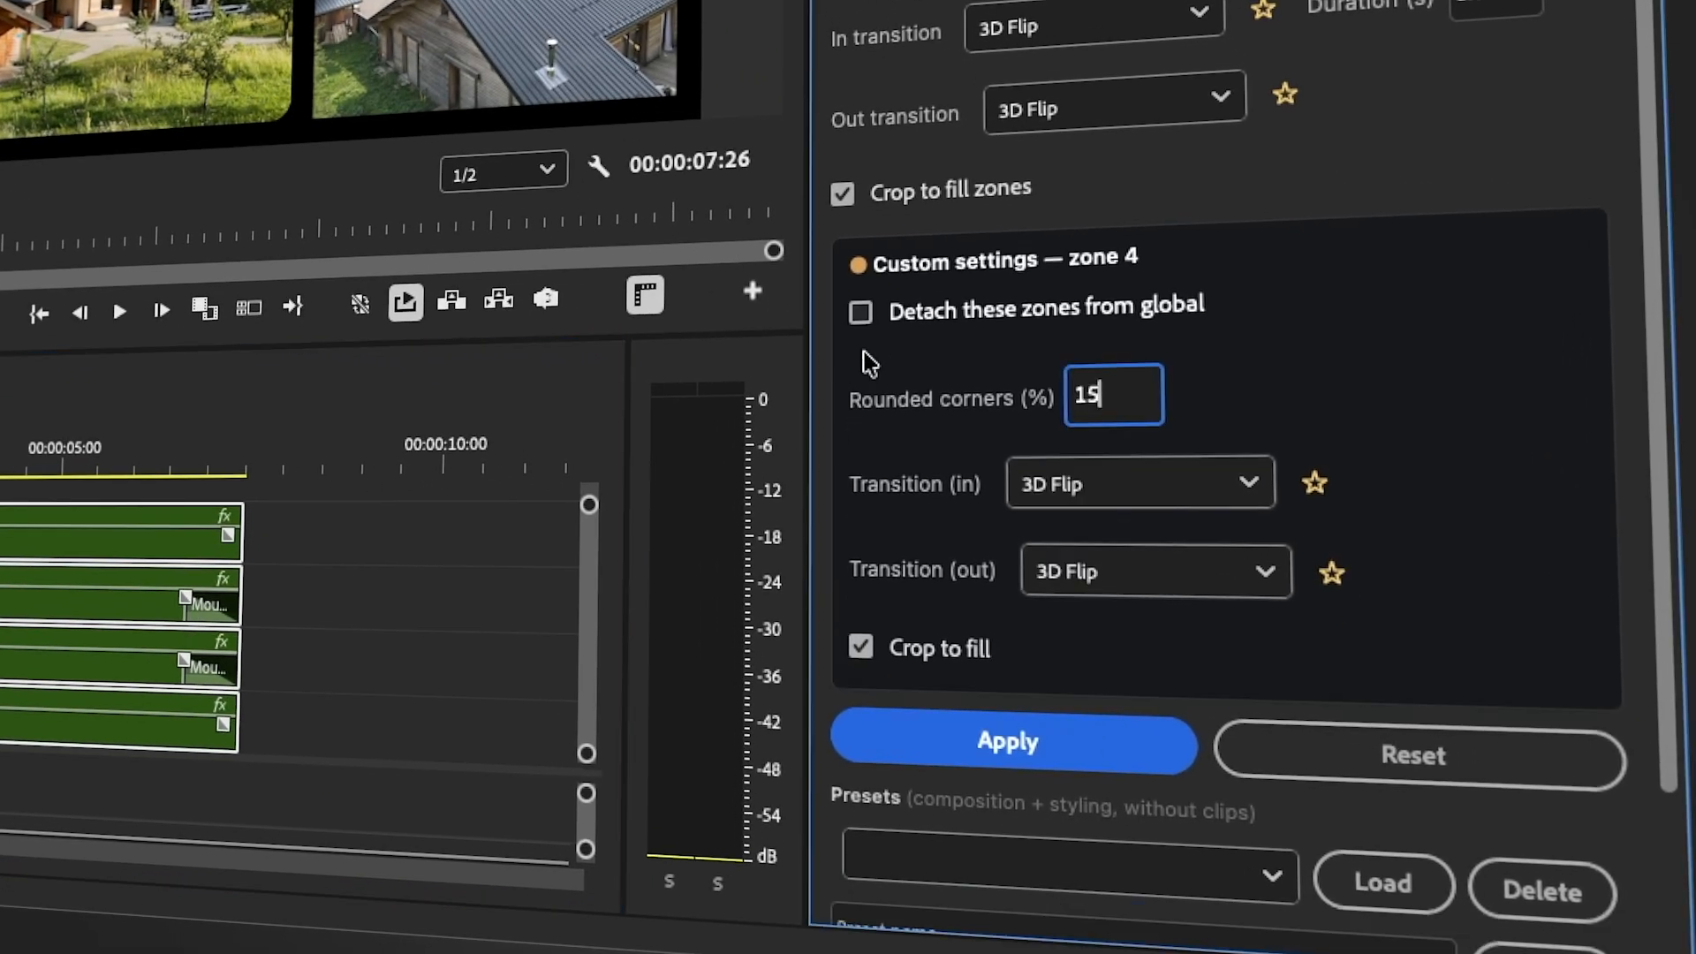
pyautogui.click(1015, 2)
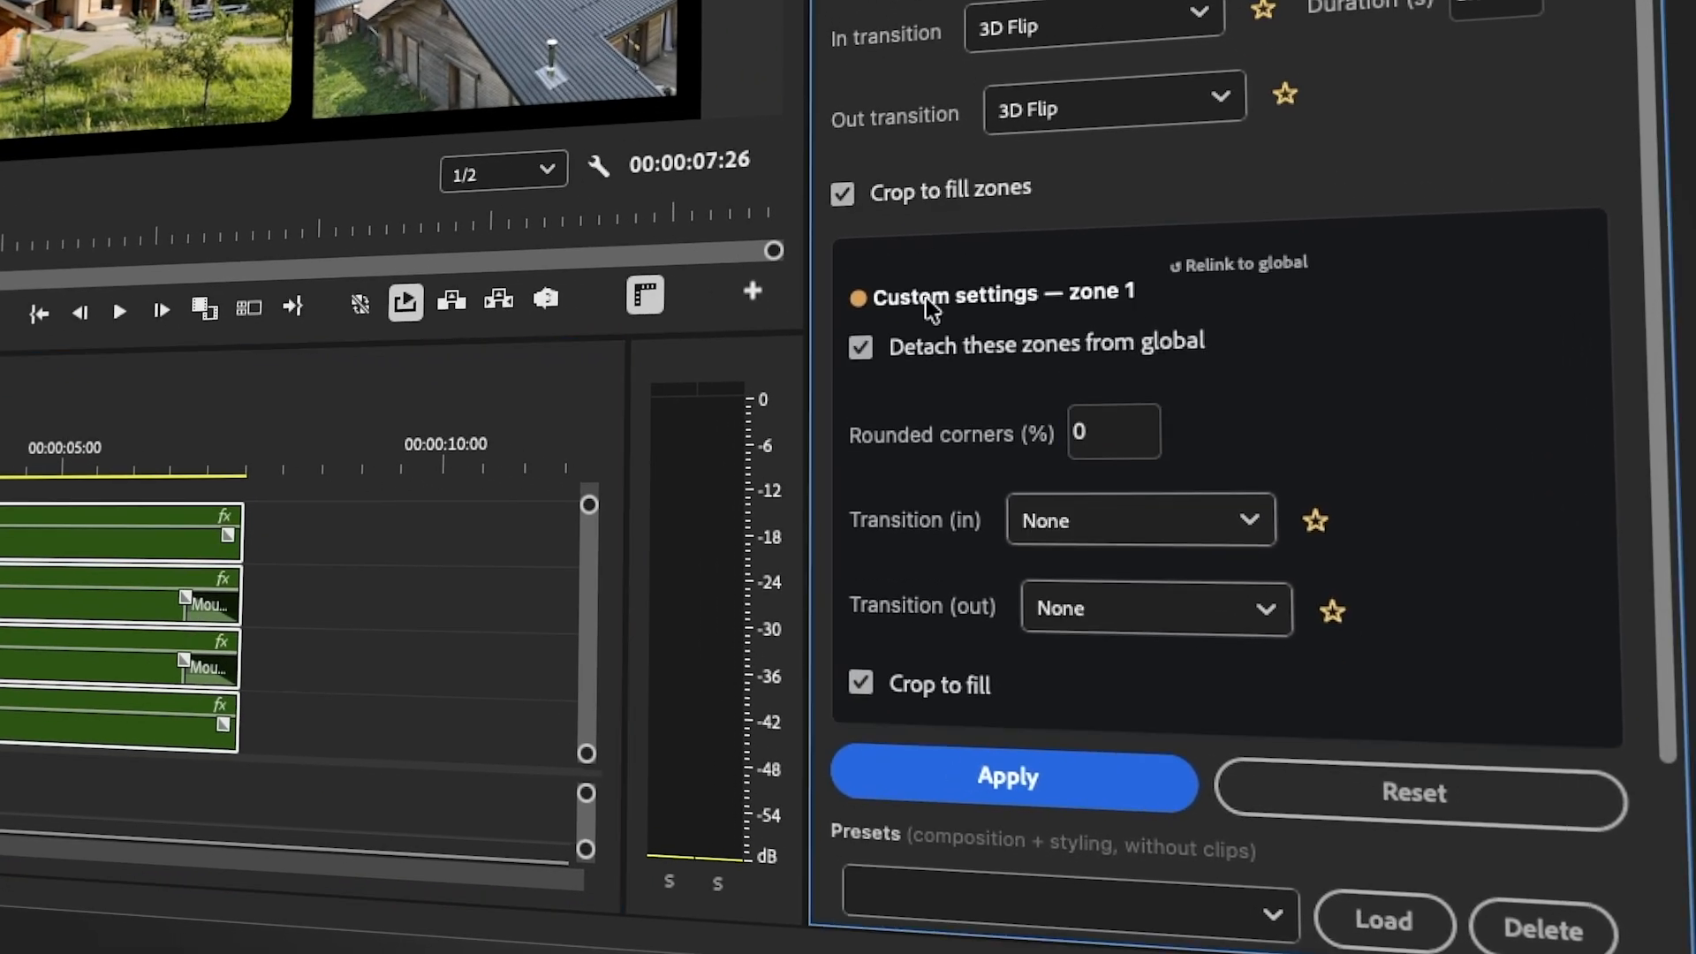
pyautogui.click(862, 348)
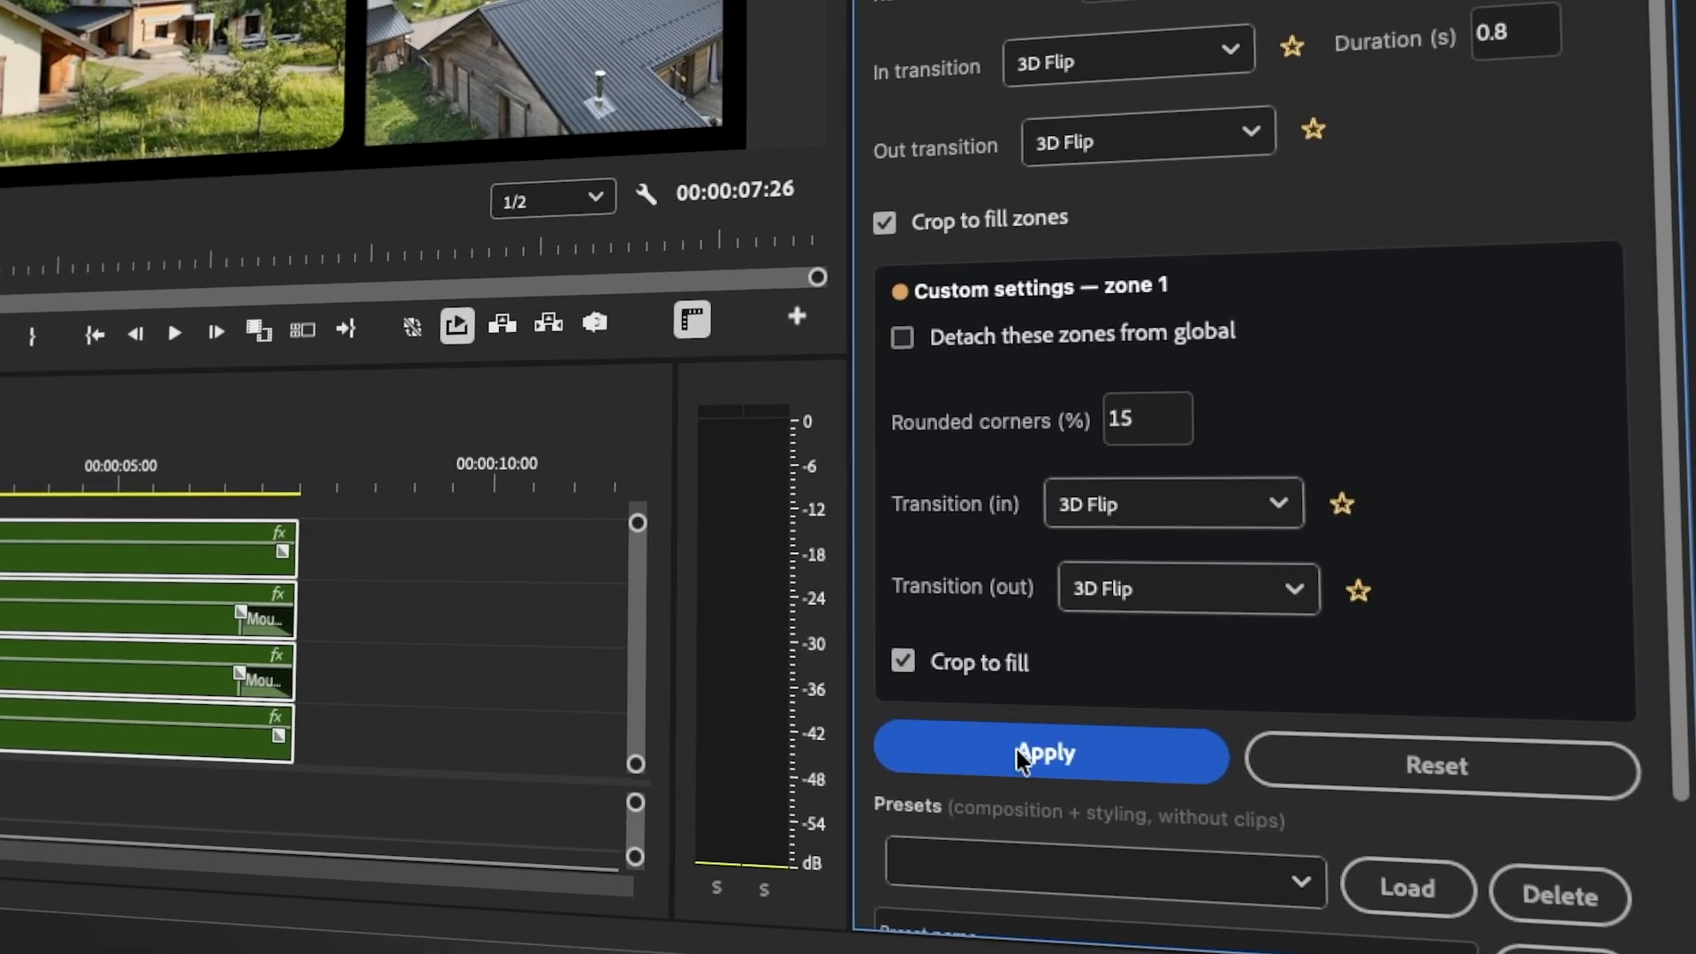
pyautogui.click(988, 746)
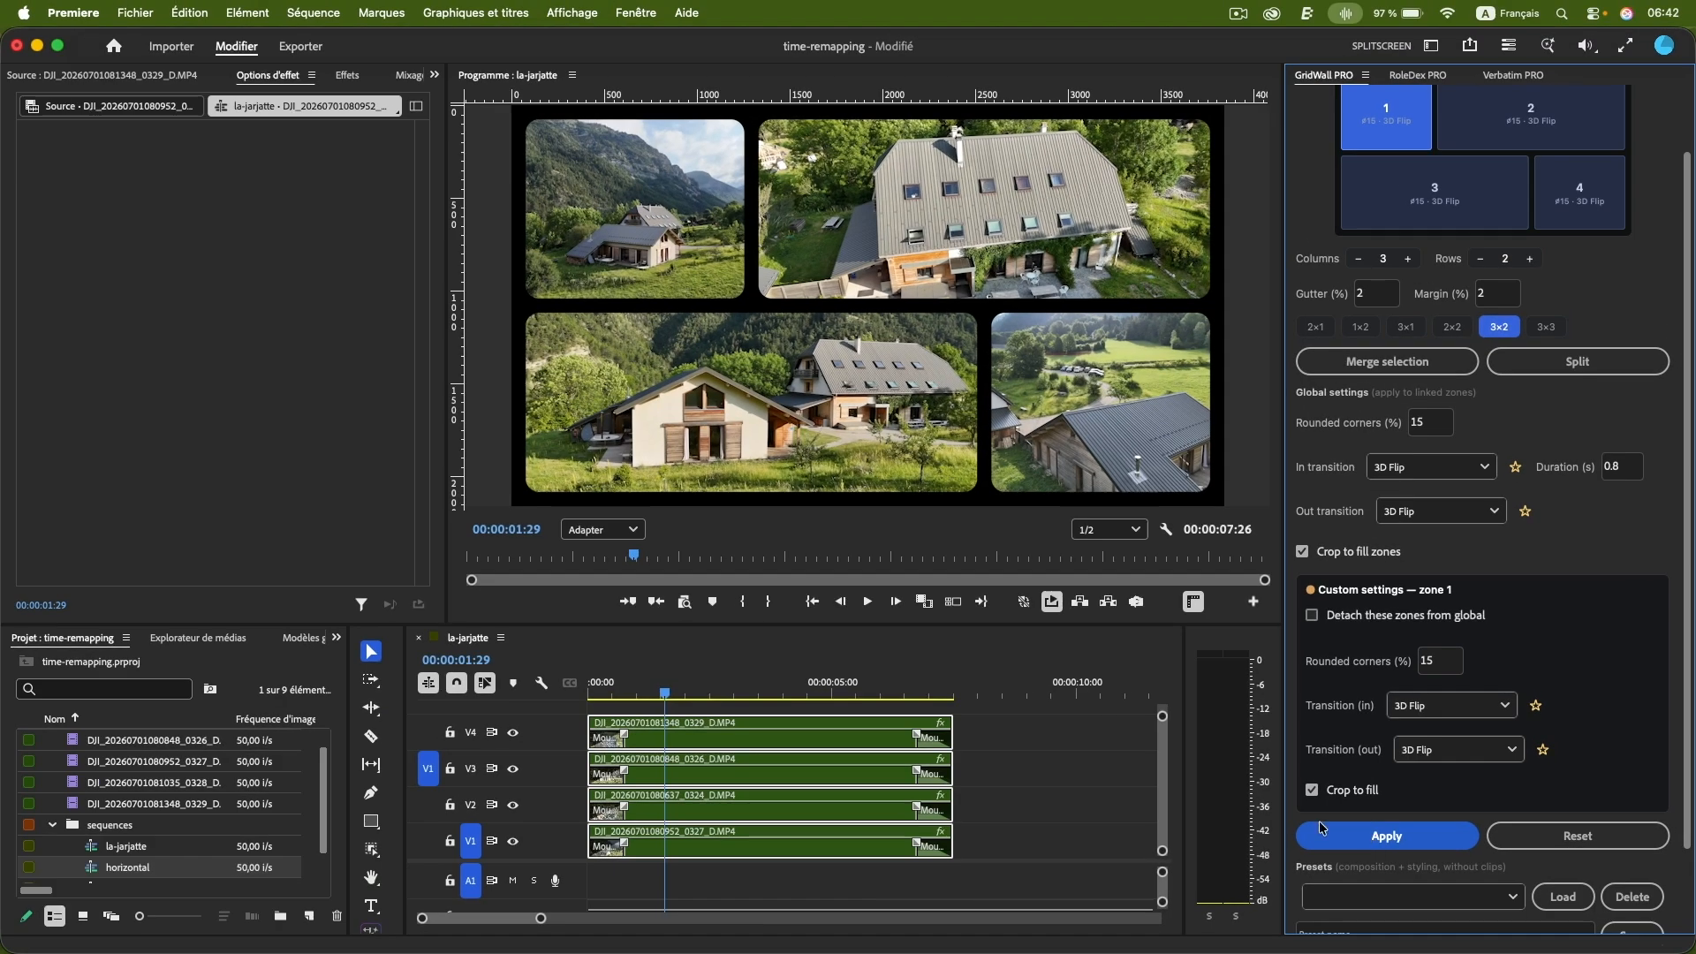
# - Replay the sequence from the start to check the opening transition on all four zones
pyautogui.moveTo(664, 693); pyautogui.dragTo(585, 693)
pyautogui.press('space')
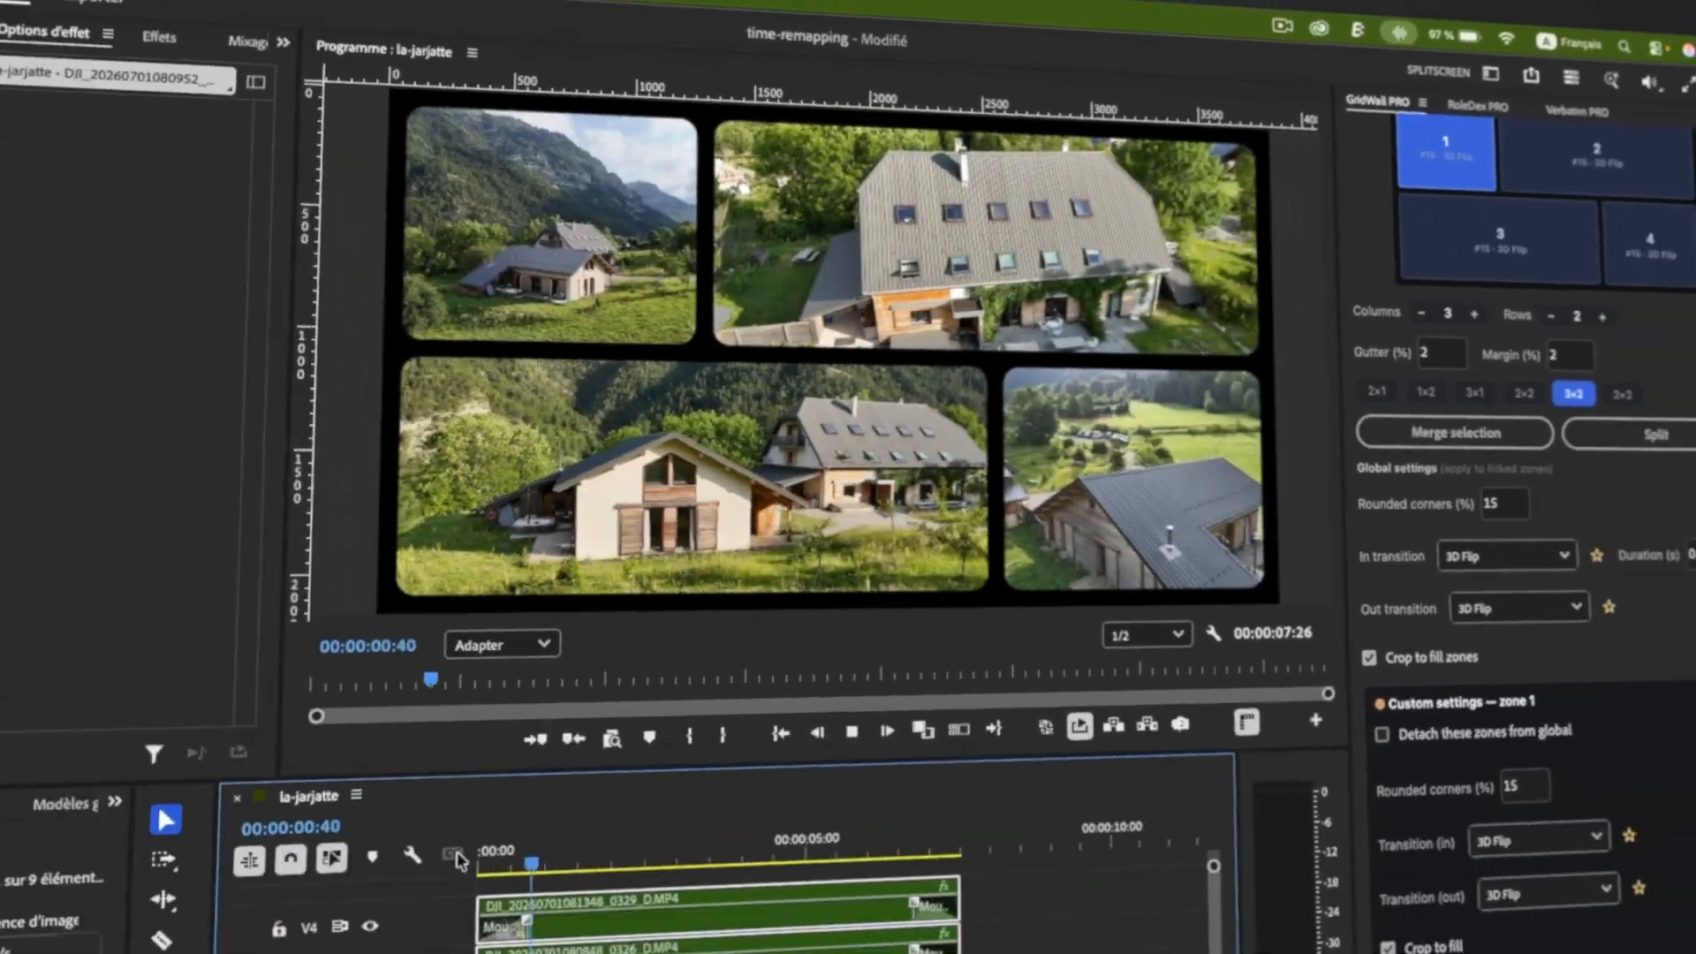
pyautogui.press('space')
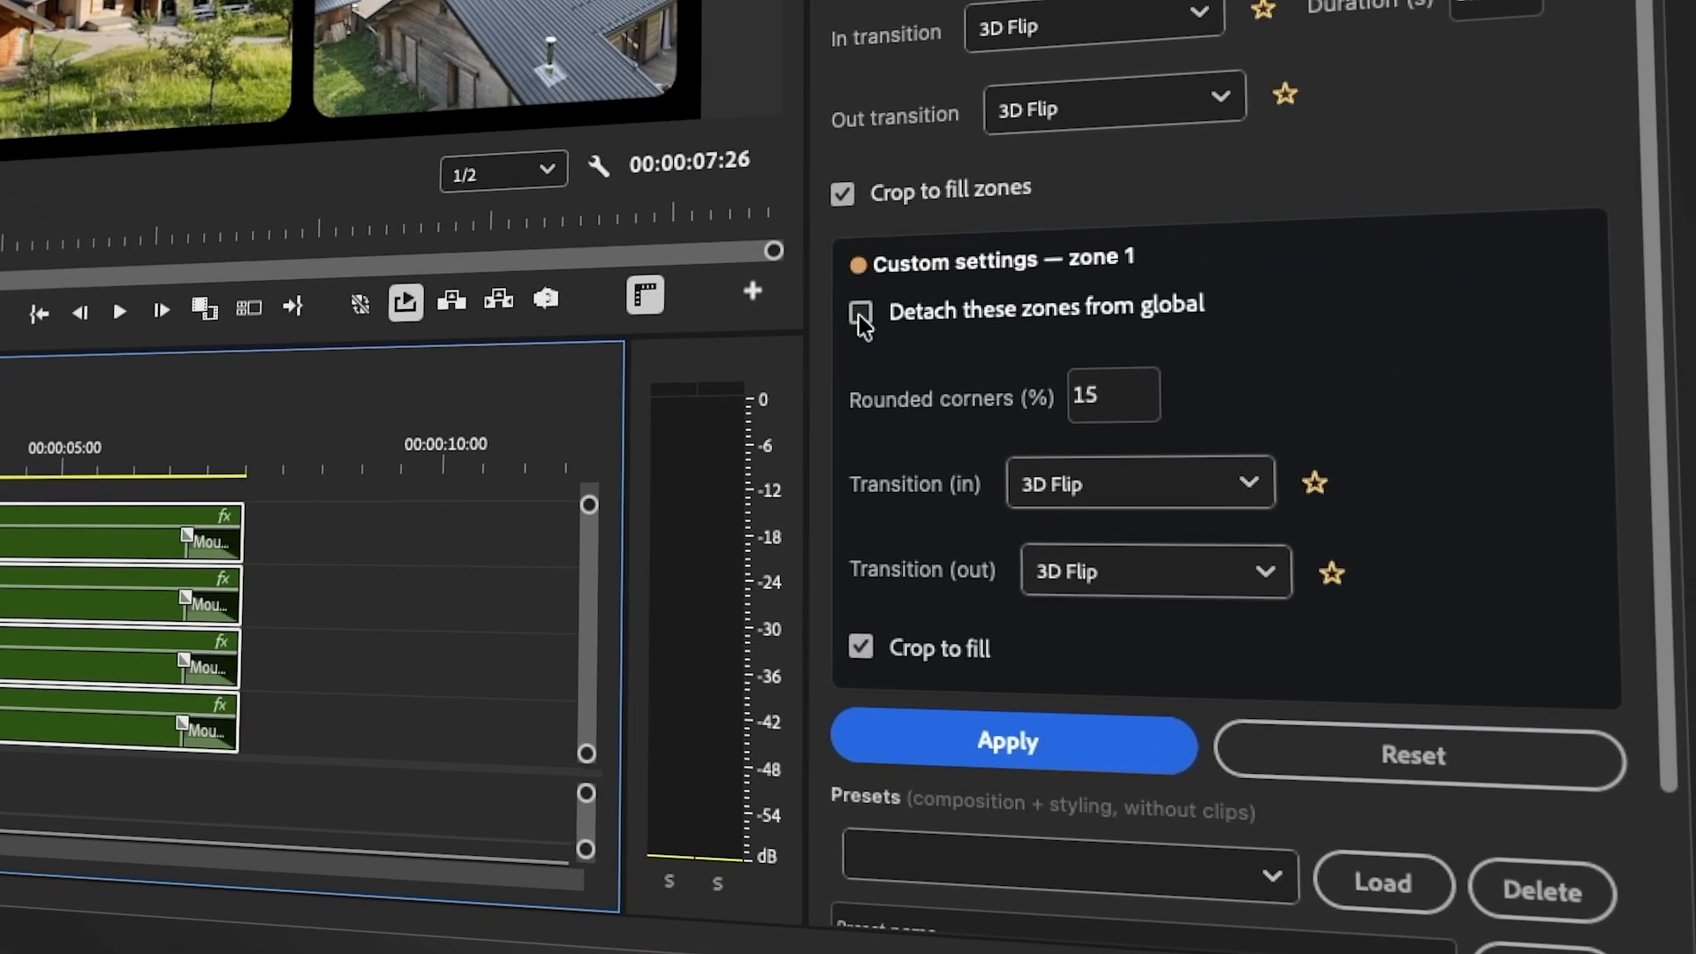
# - Detach zone 1 from the global settings, set its in and out transitions to 3D Roll and apply
pyautogui.click(858, 315)
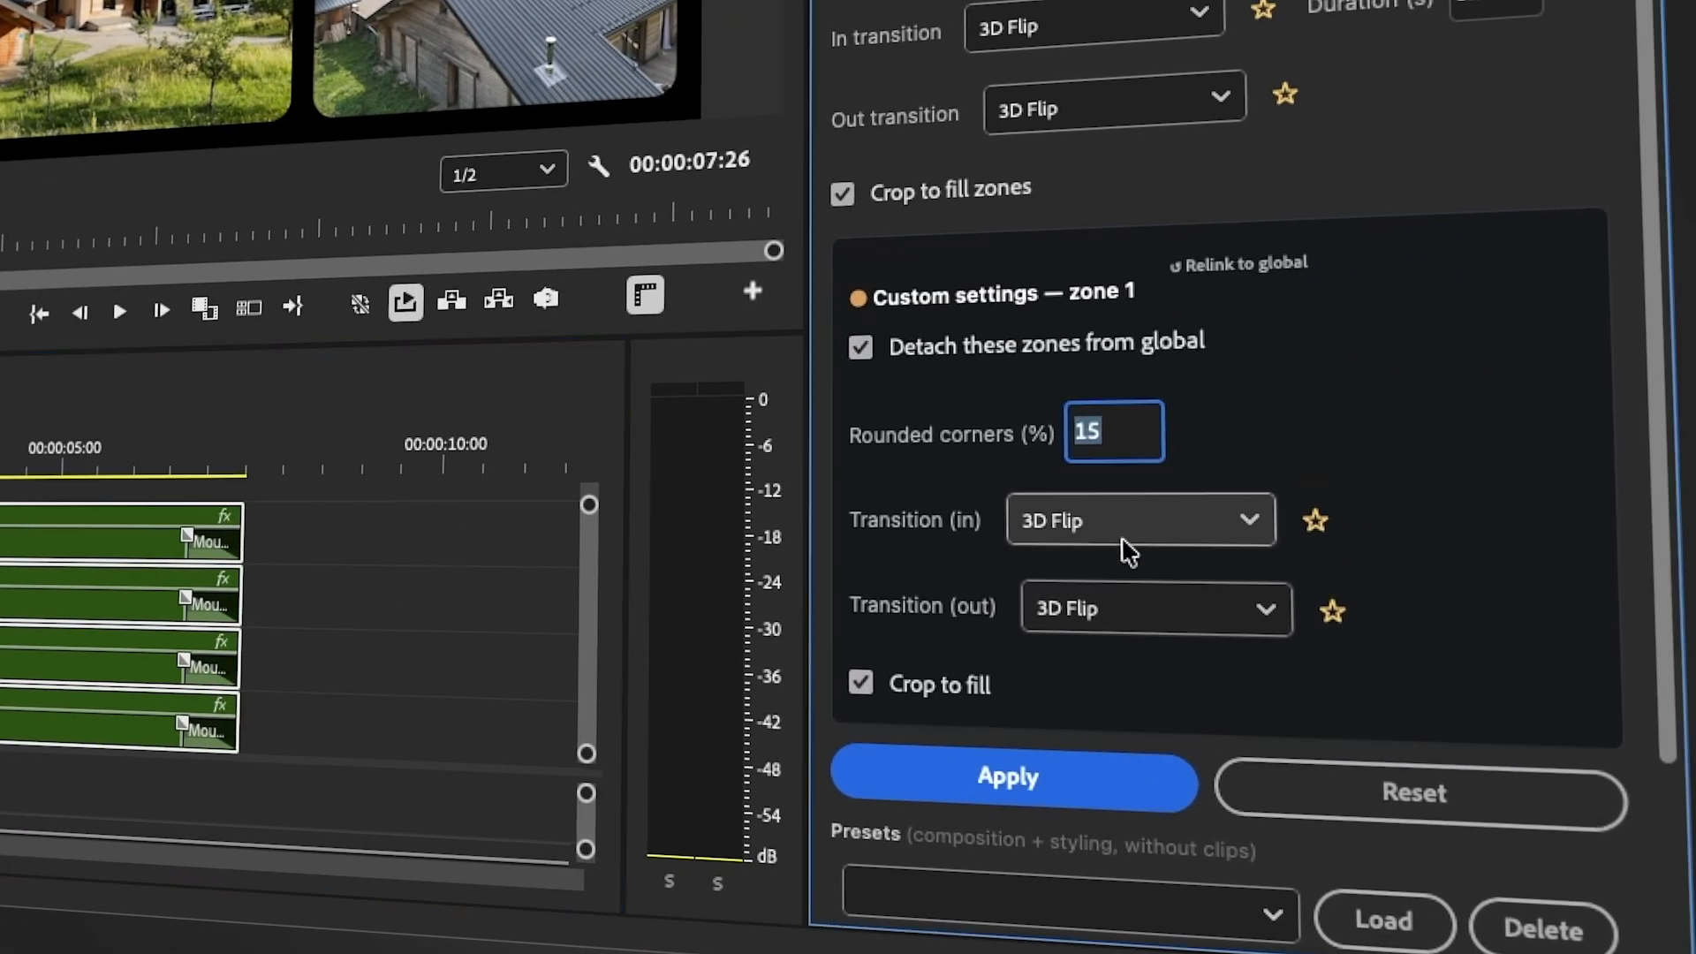
pyautogui.click(1175, 500)
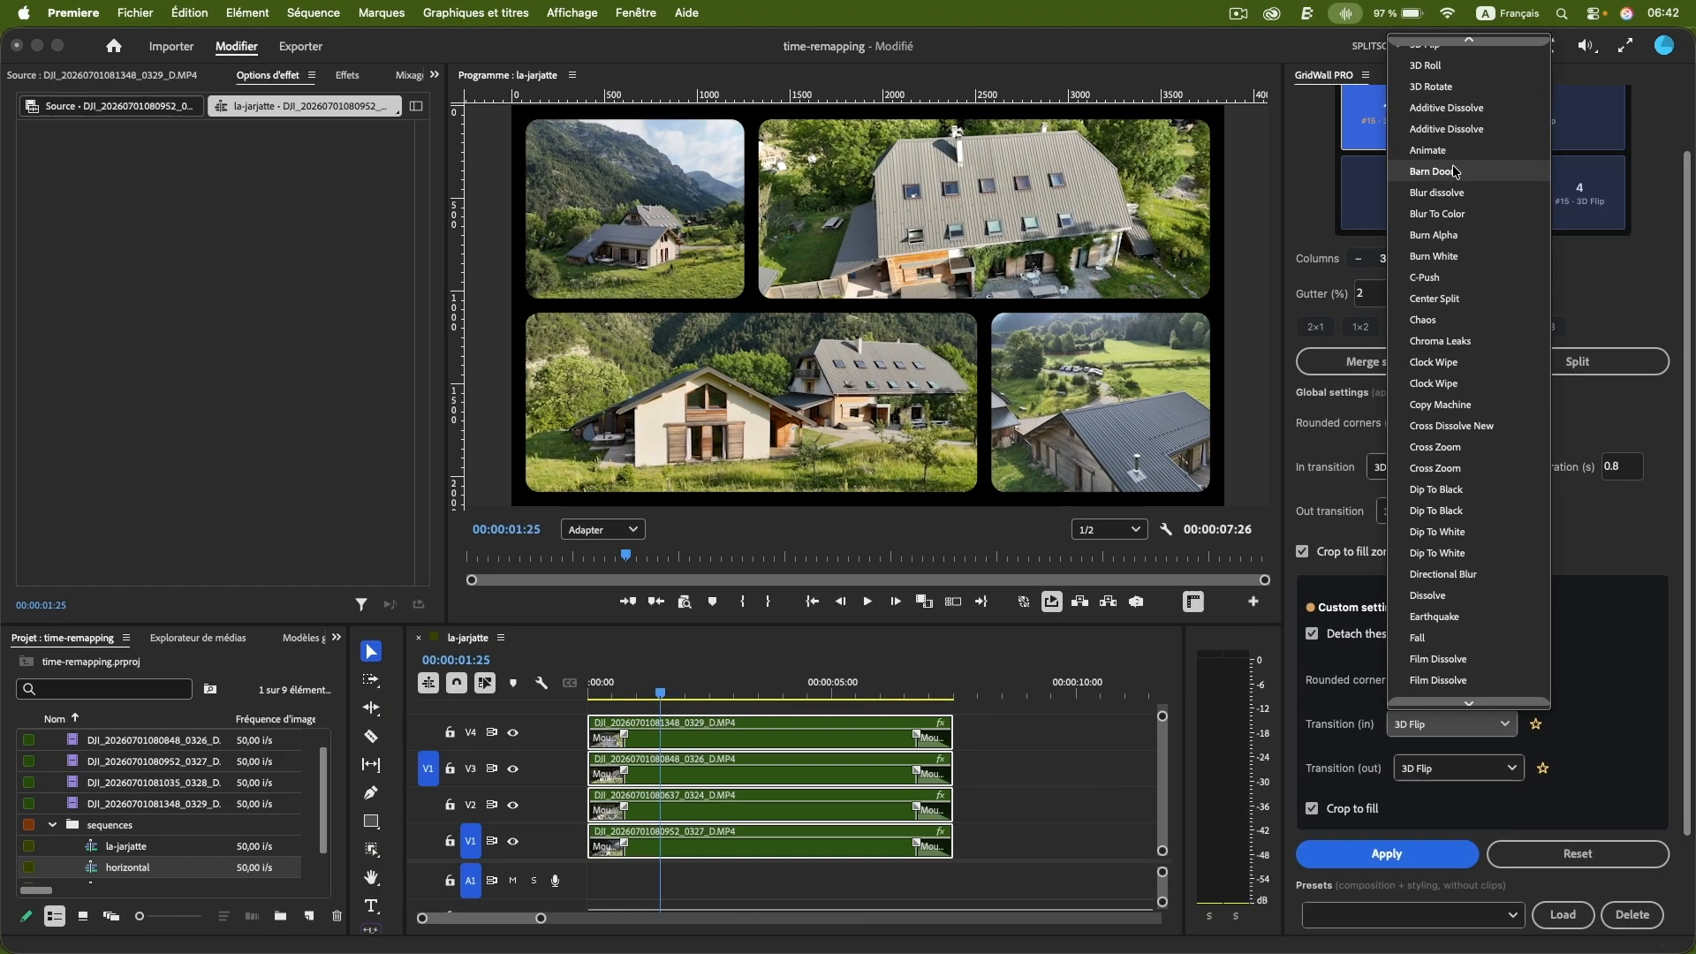
pyautogui.scroll(3, 1452, 166)
pyautogui.click(1440, 163)
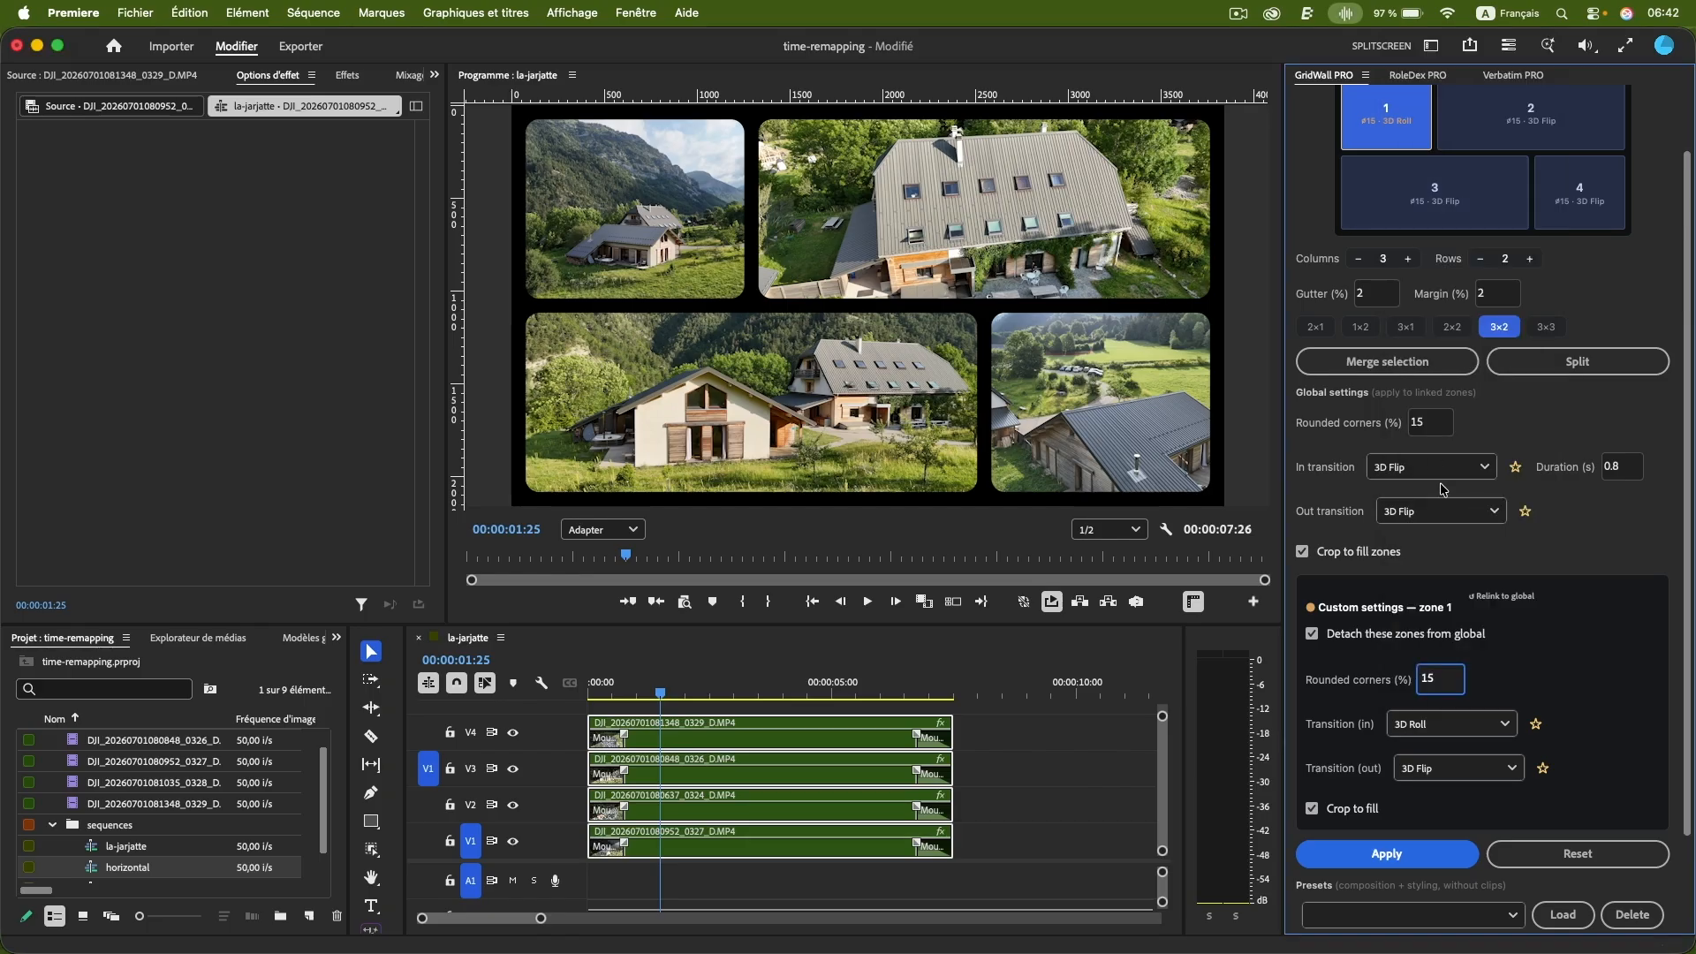
pyautogui.click(1456, 769)
pyautogui.scroll(-1, 1484, 345)
pyautogui.click(1431, 67)
pyautogui.click(1386, 854)
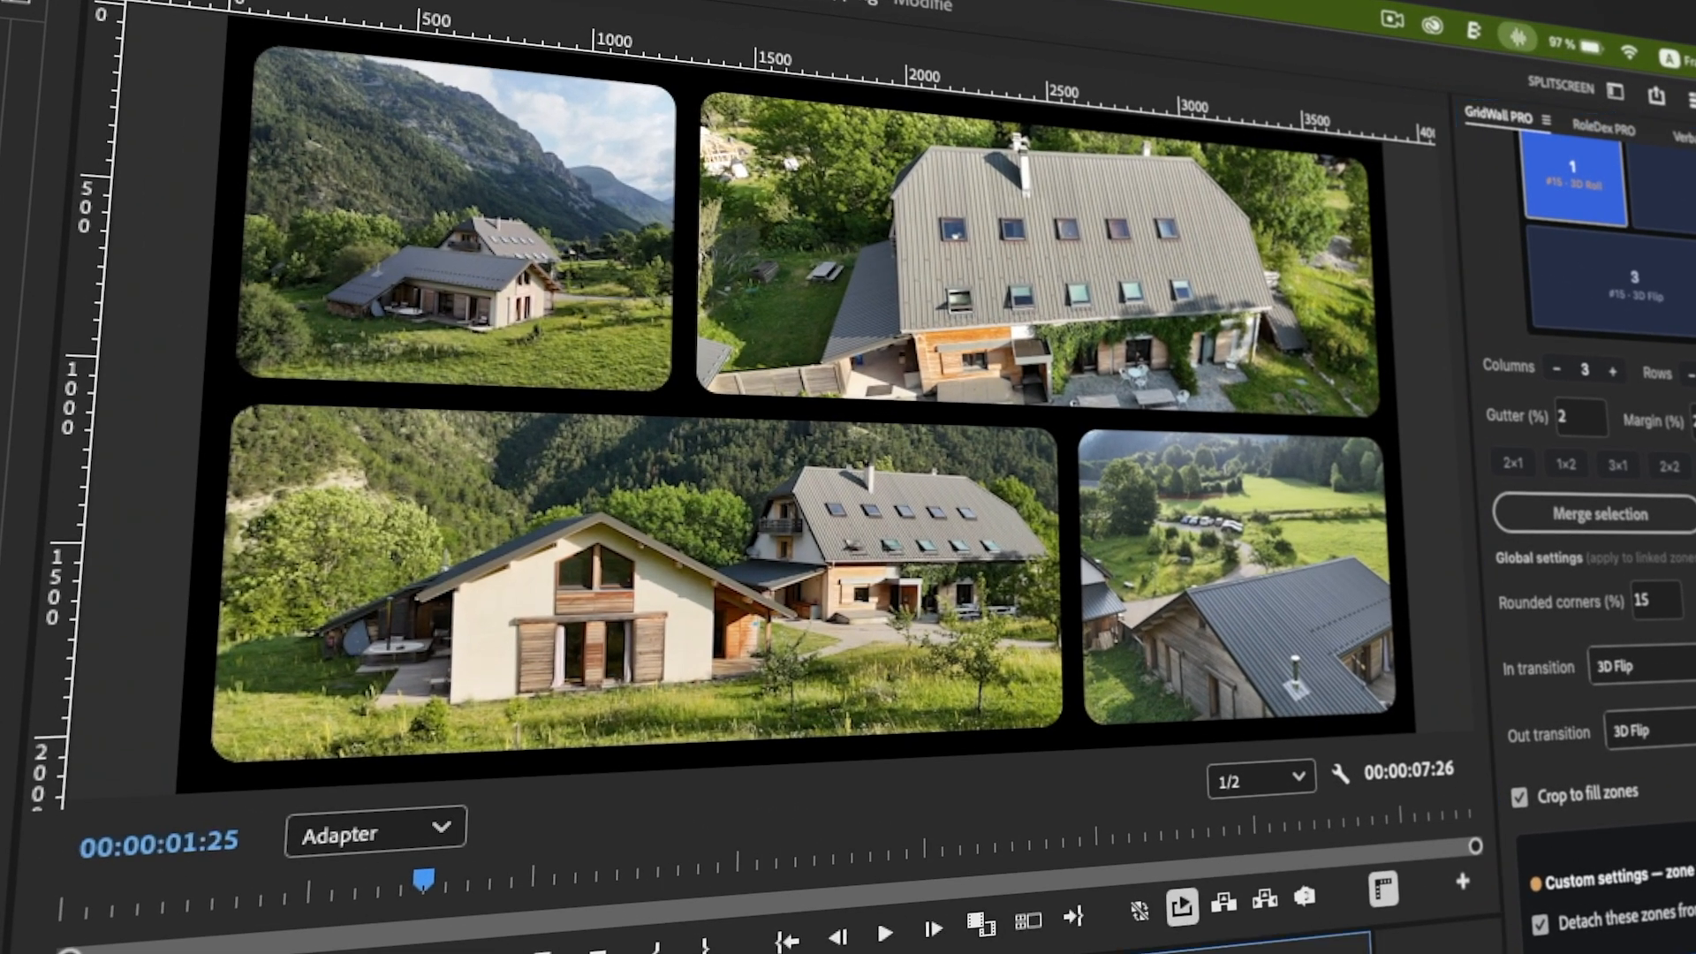
# - Play the sequence from the beginning to preview zone 1's 3D Roll transition alongside the other zones
pyautogui.press('Home')
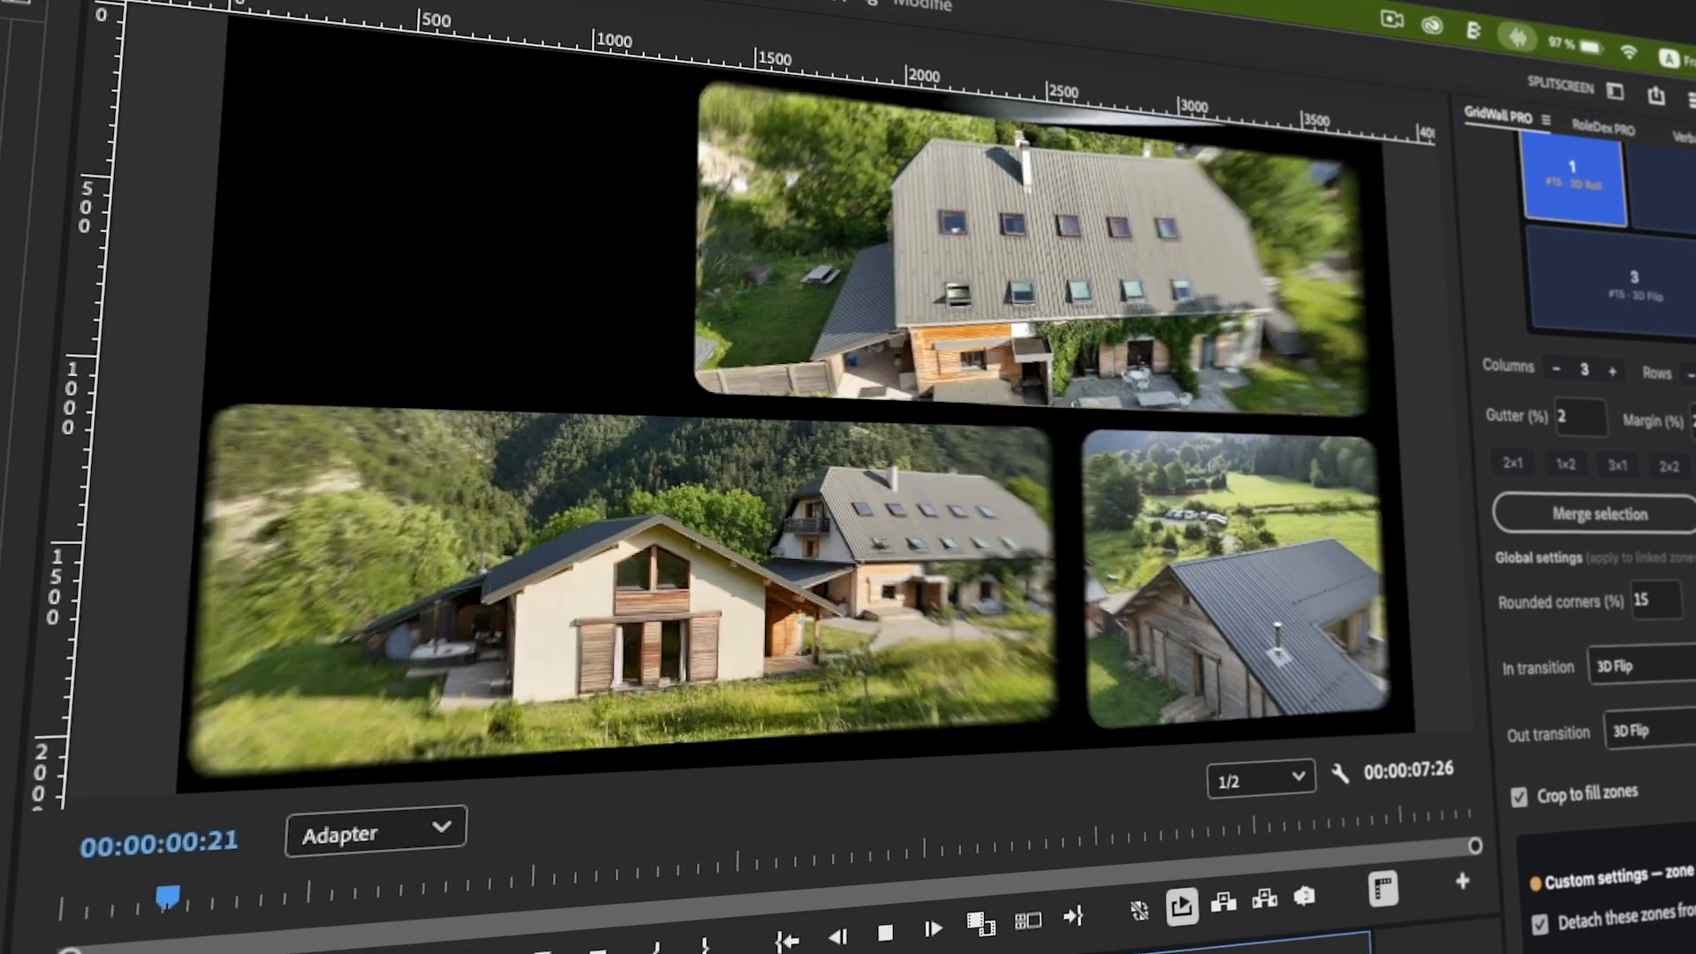
pyautogui.press('space')
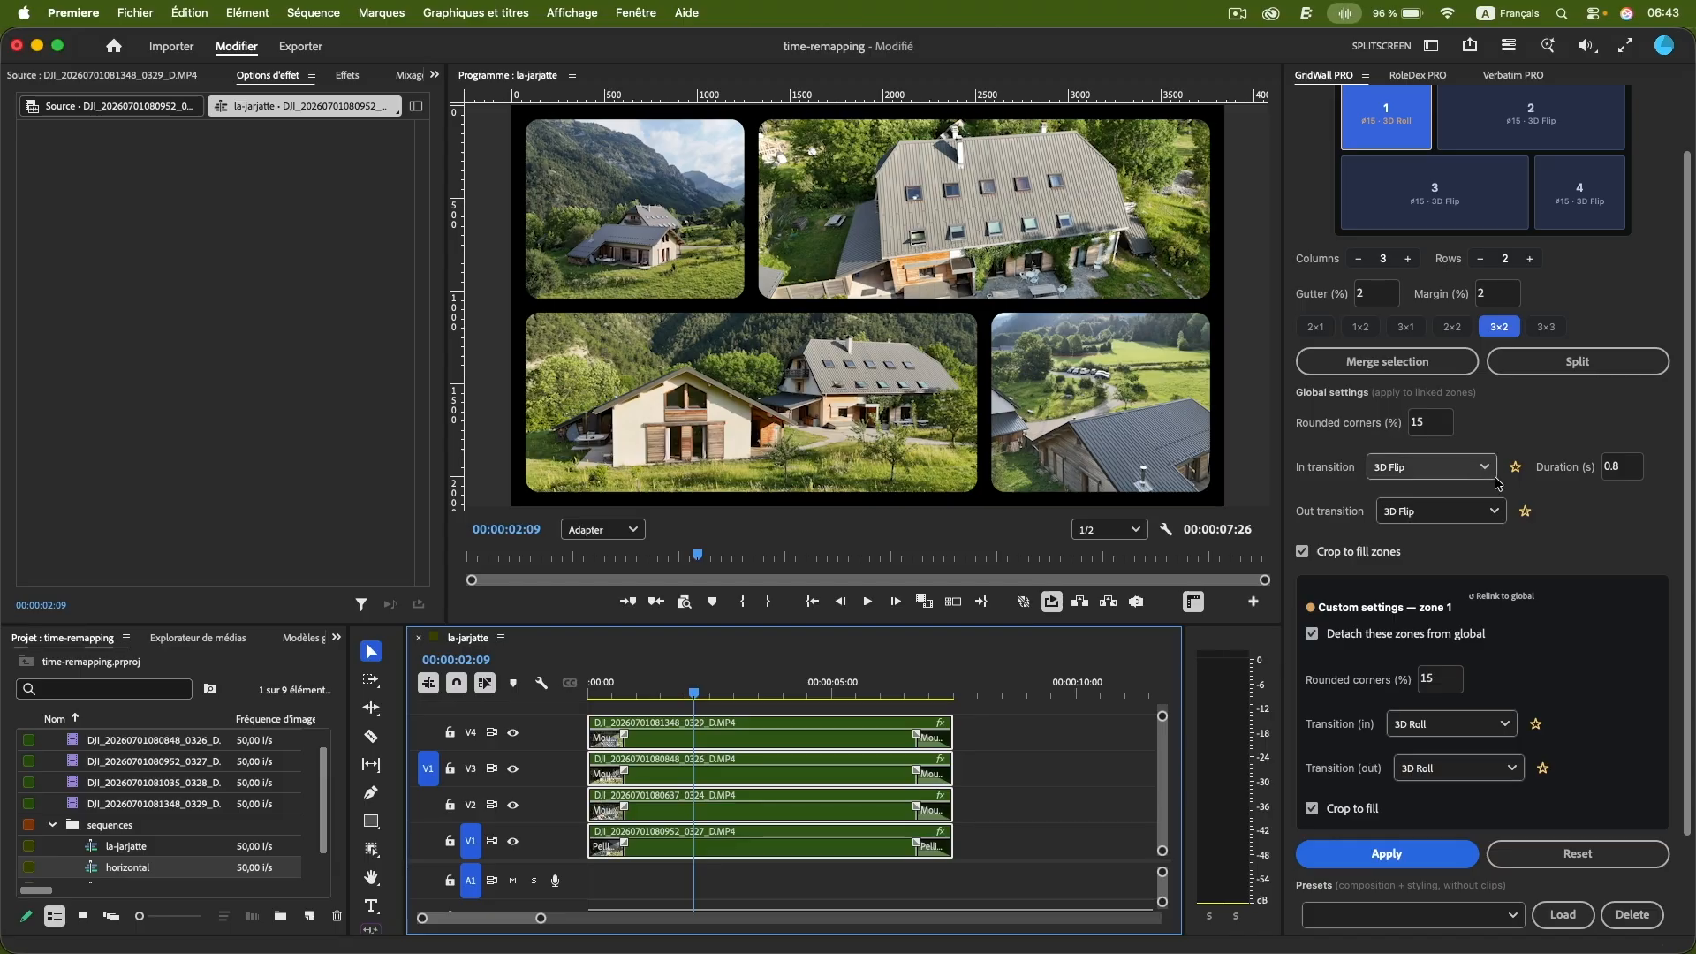
# - Relink zone 1 to the global settings, keep 3D Flip as the global in transition and mark it as a favorite
pyautogui.click(1377, 633)
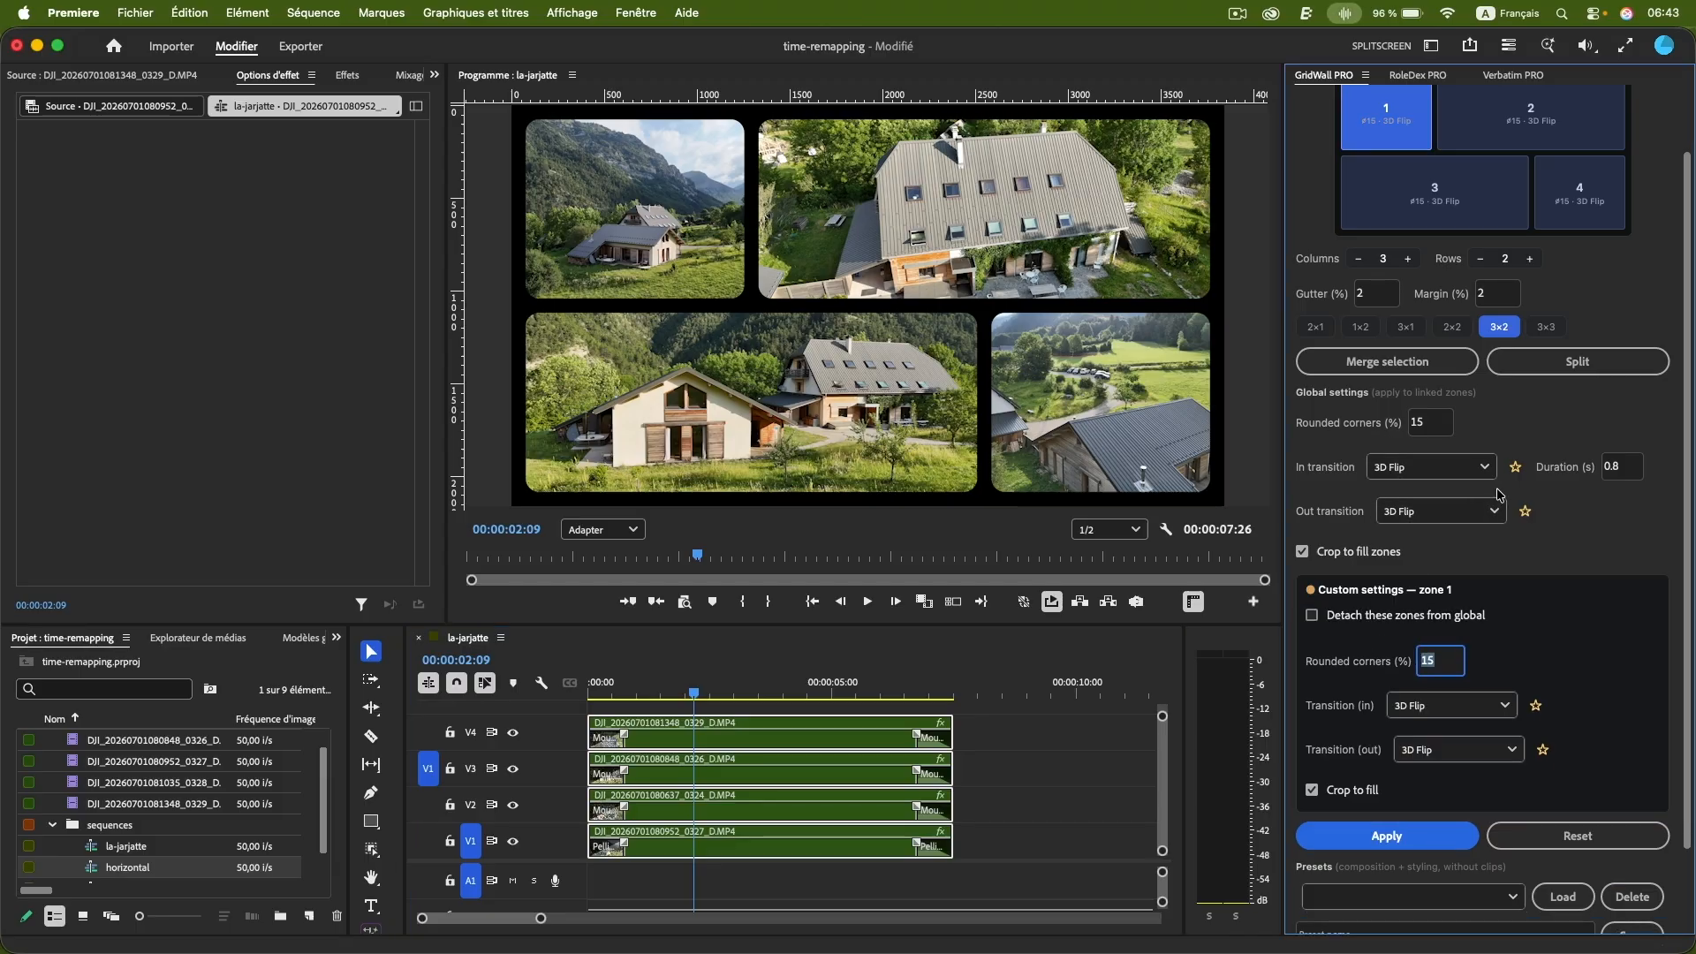
pyautogui.click(1453, 510)
pyautogui.scroll(-15, 1459, 609)
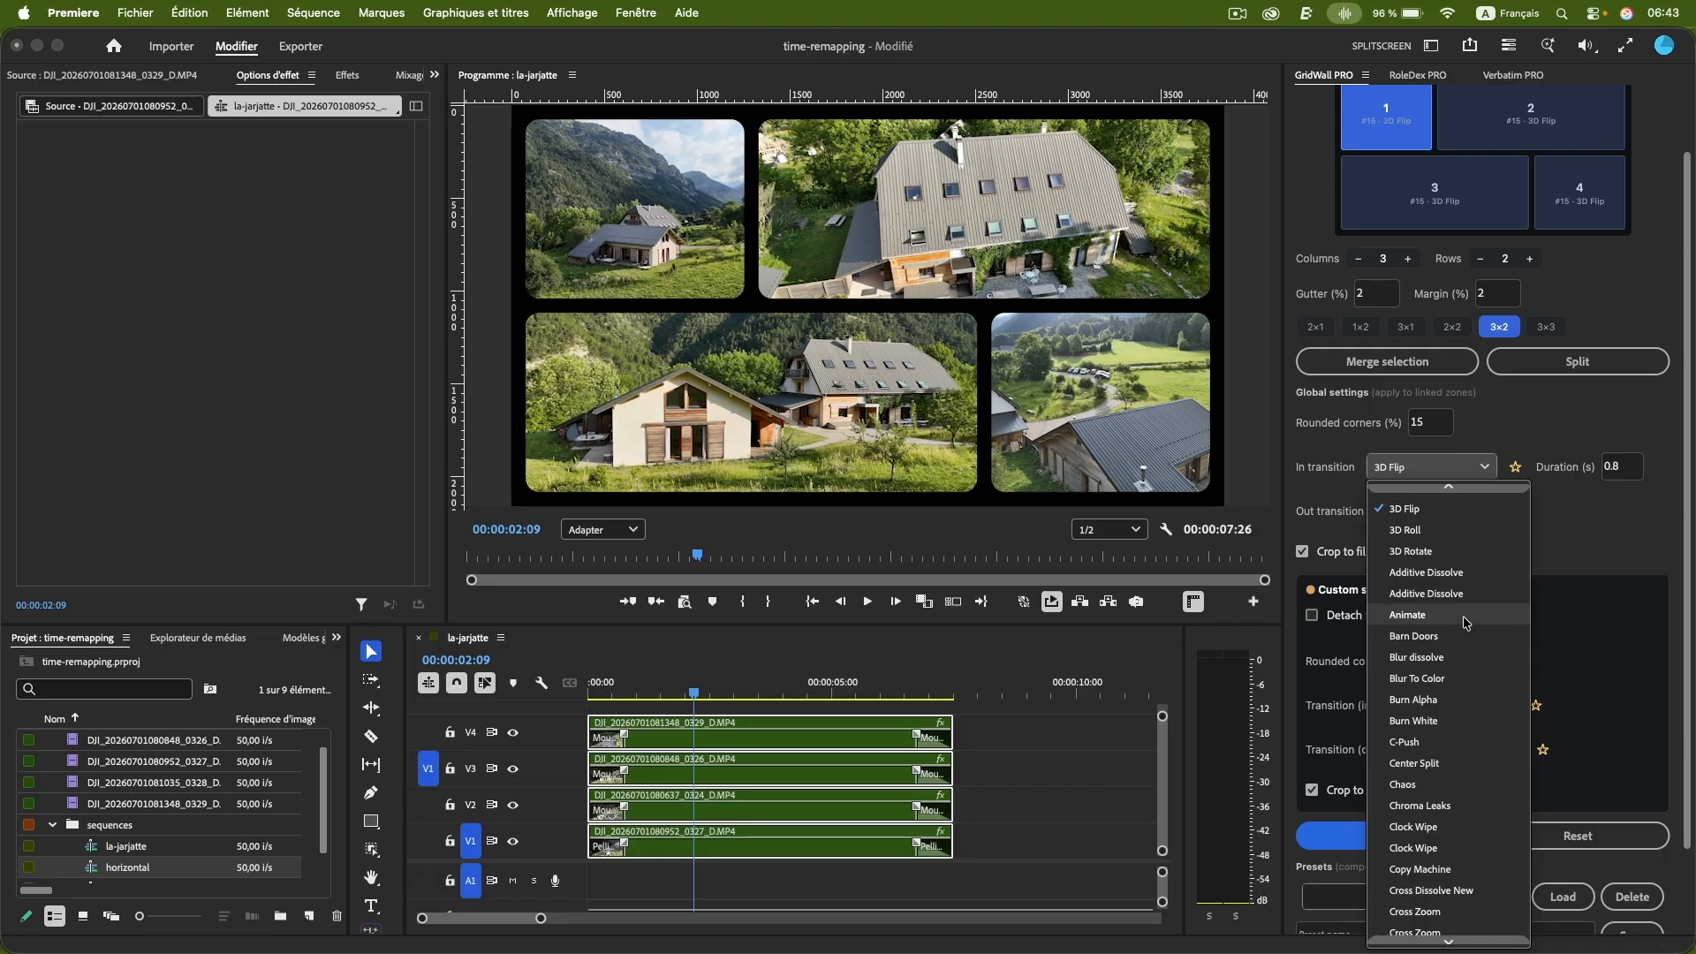
pyautogui.scroll(15, 1464, 623)
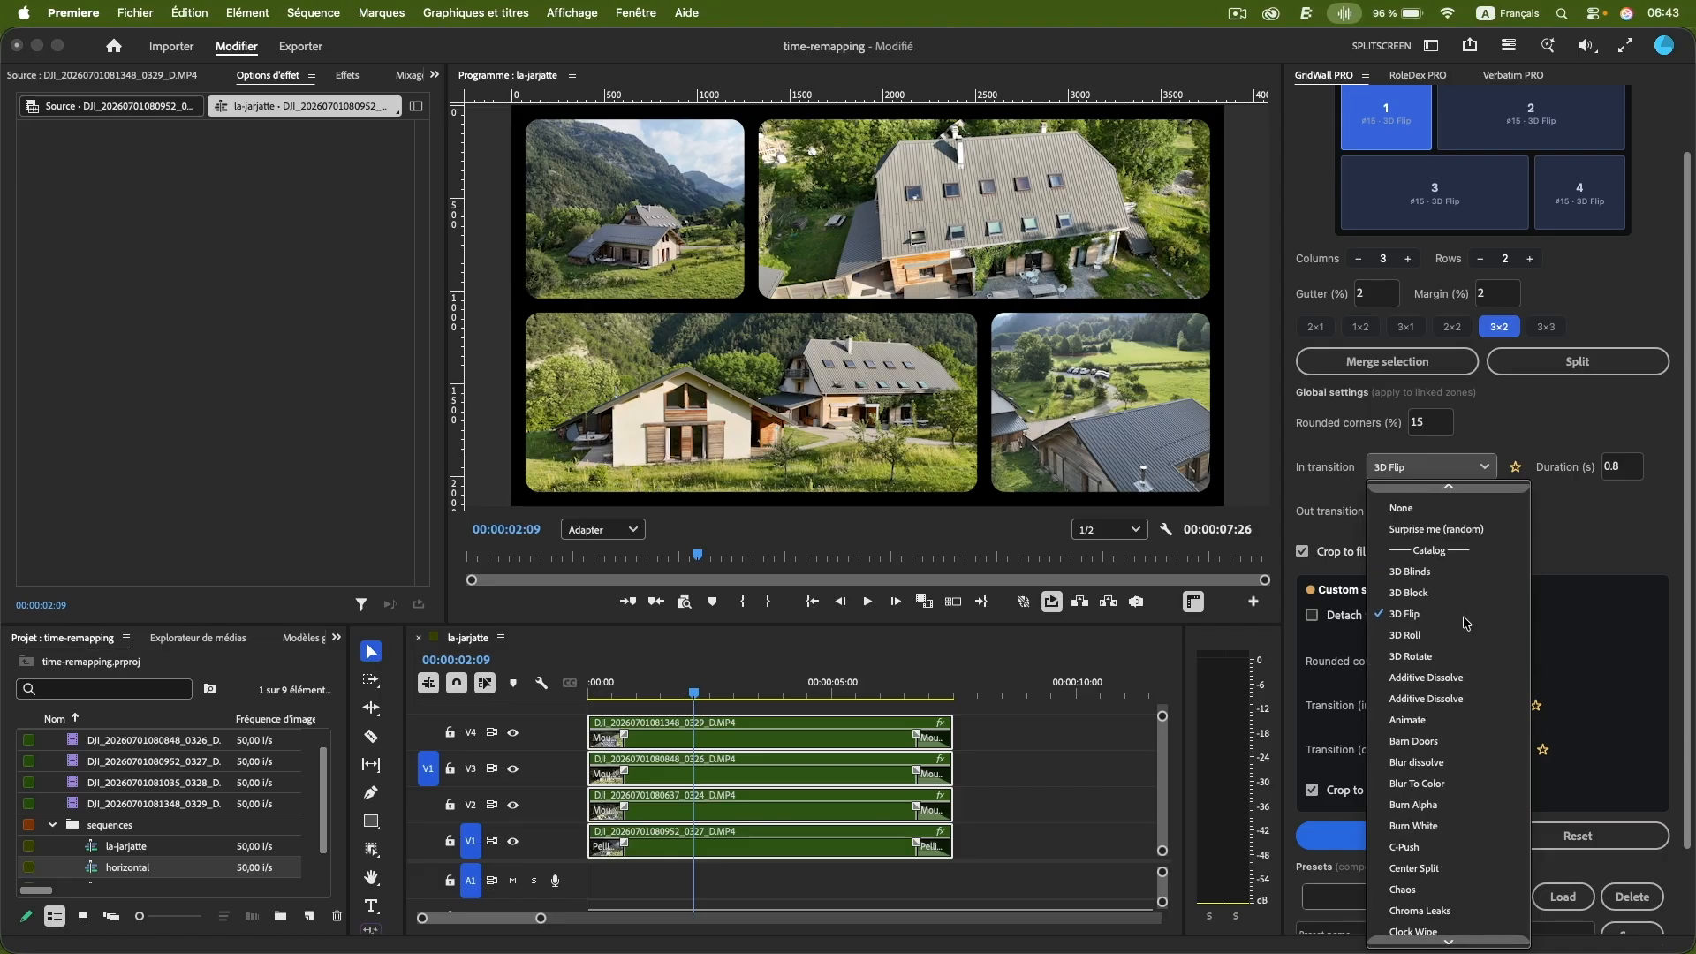
pyautogui.click(1408, 616)
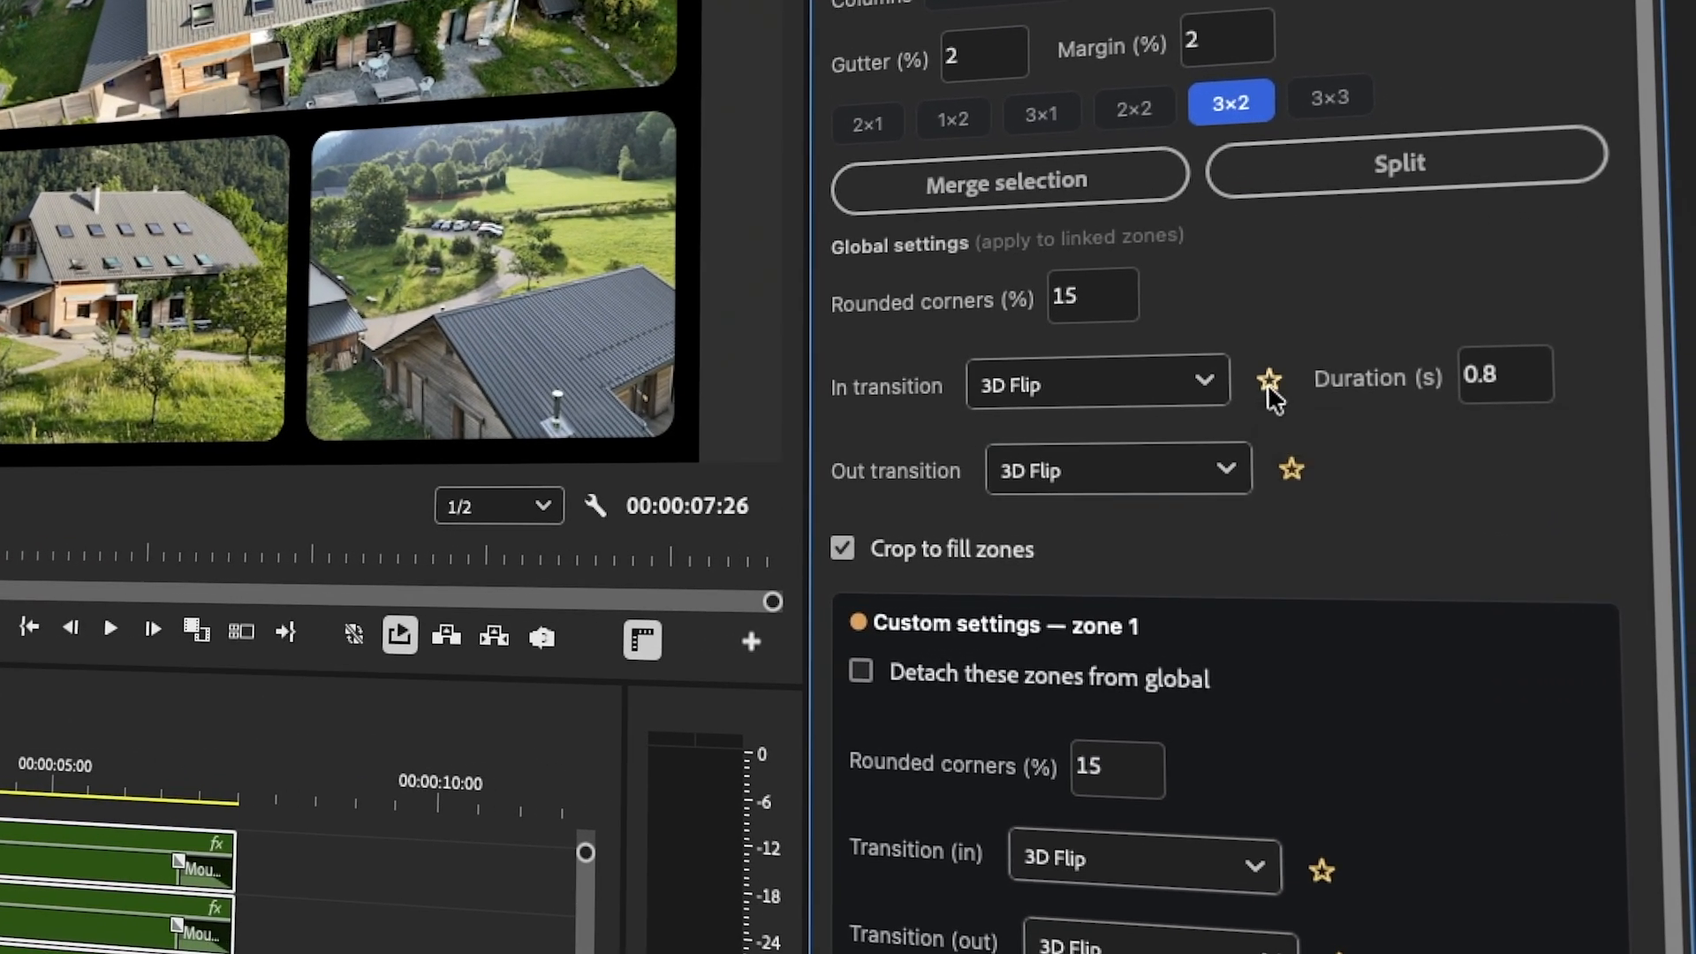
pyautogui.click(1269, 381)
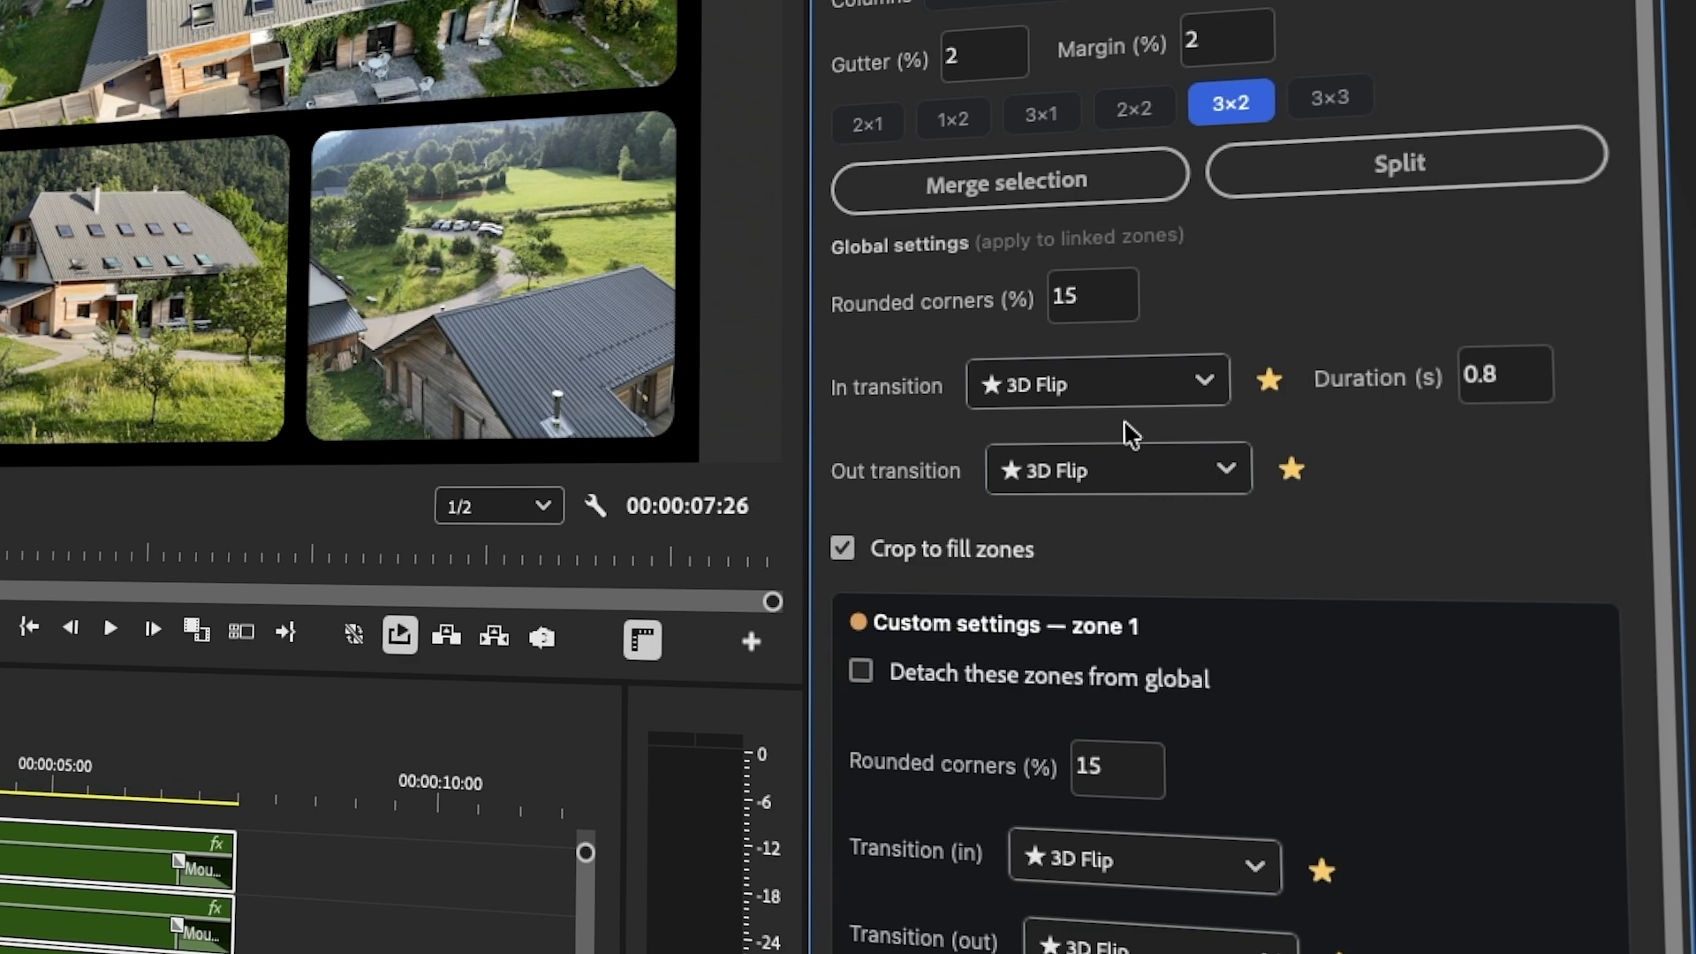
# - Choose 3D Blinds from the catalog as the global in transition and mark it as a favorite
pyautogui.click(1204, 382)
pyautogui.scroll(2, 1106, 530)
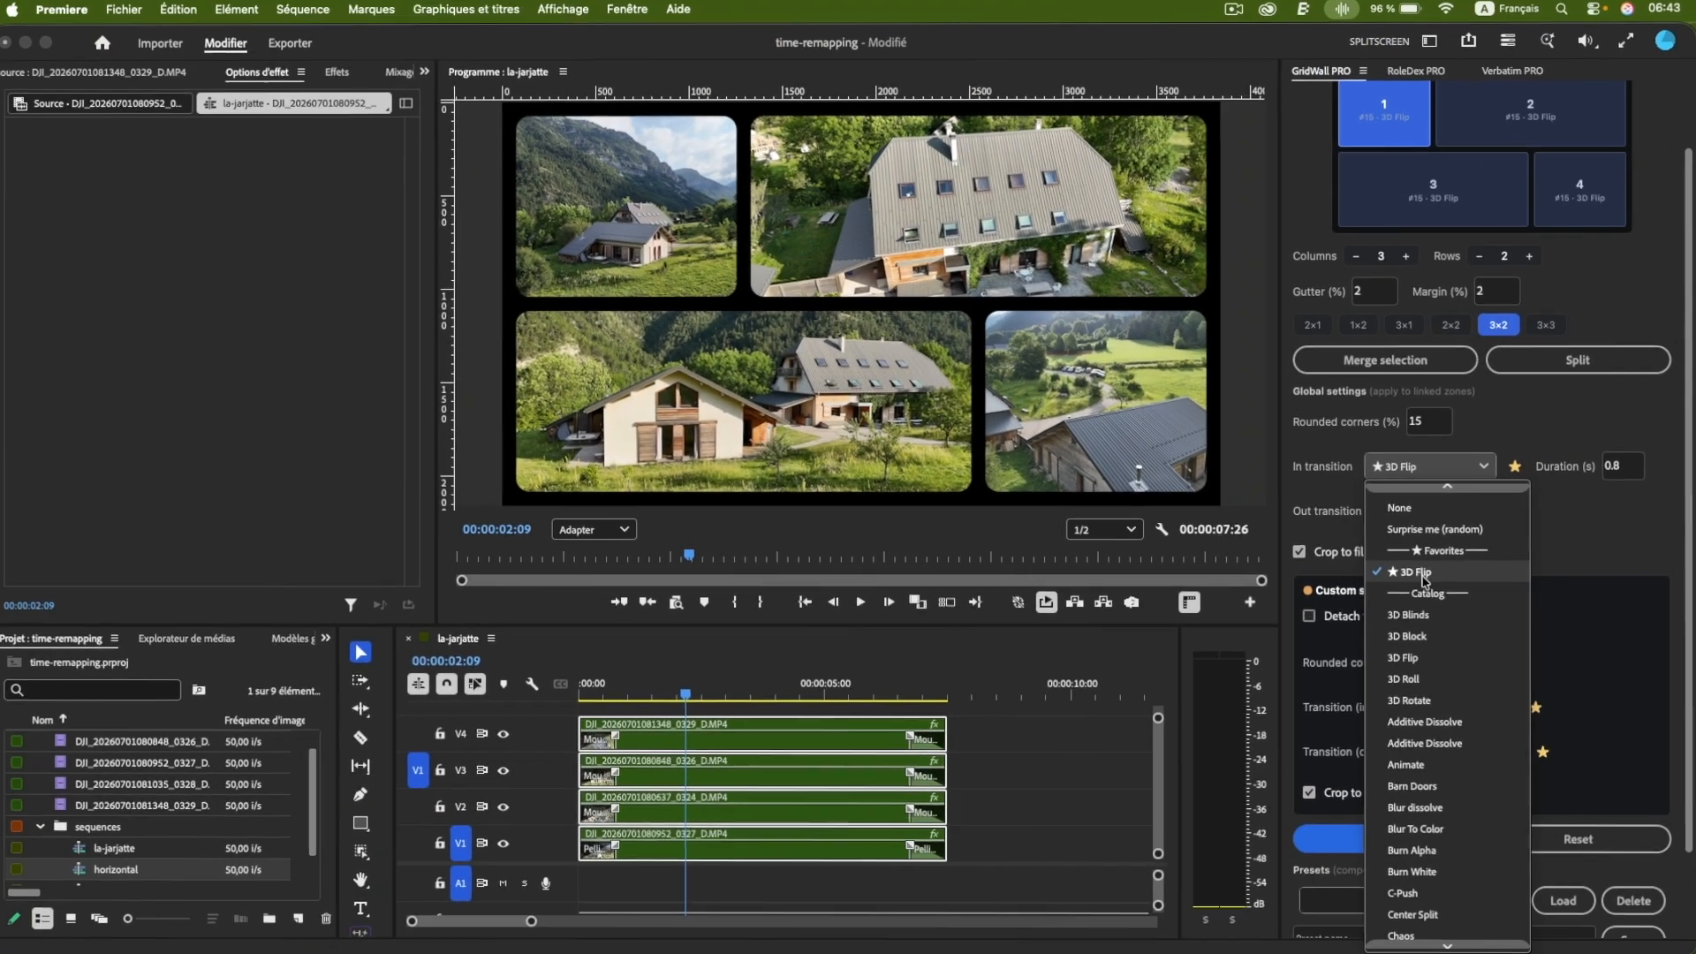
pyautogui.click(1410, 615)
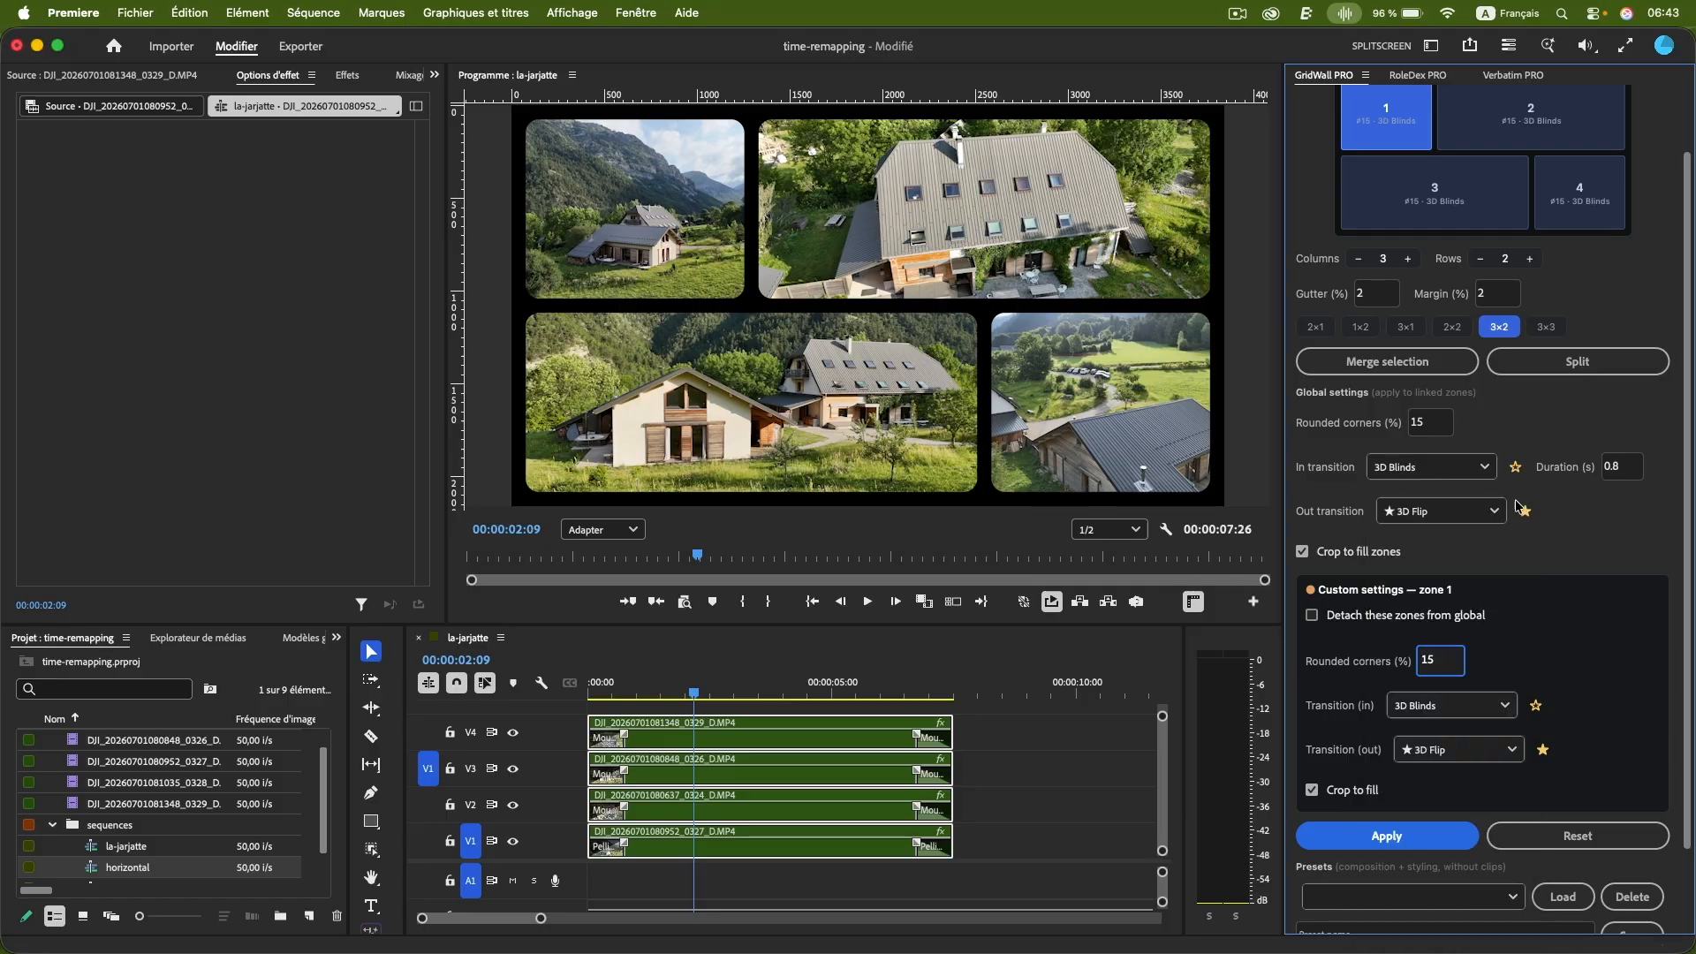
pyautogui.click(1516, 468)
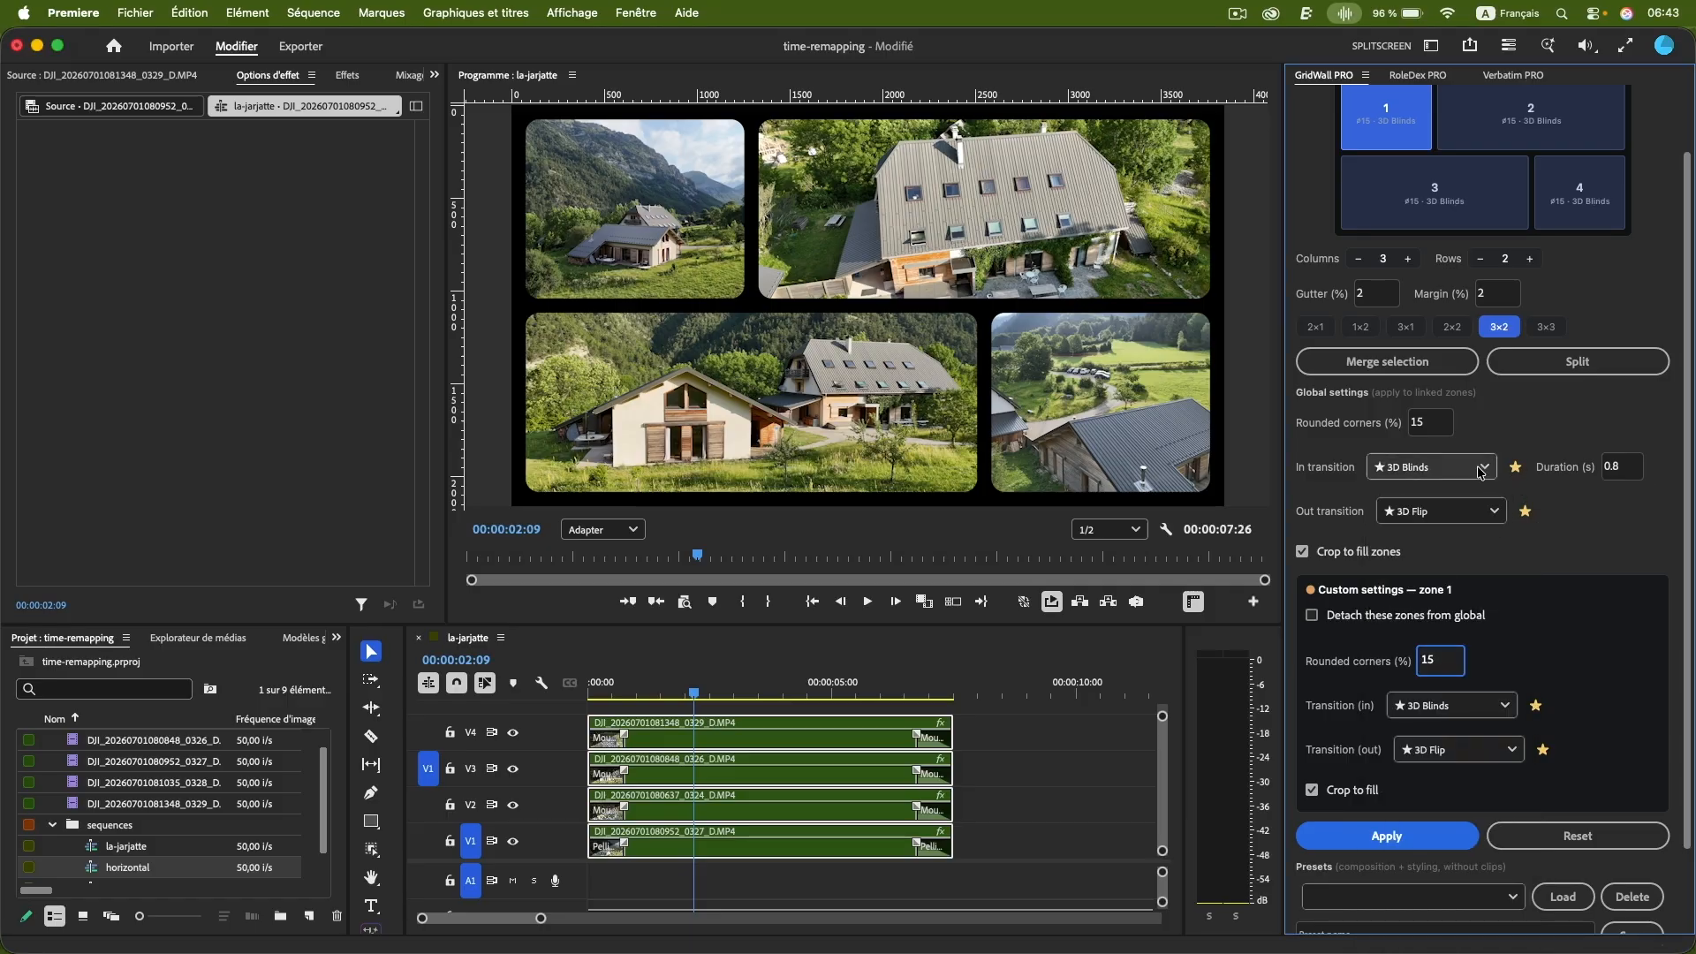
# - Set the global in transition to 3D Roll and mark it as a favorite
pyautogui.click(1480, 471)
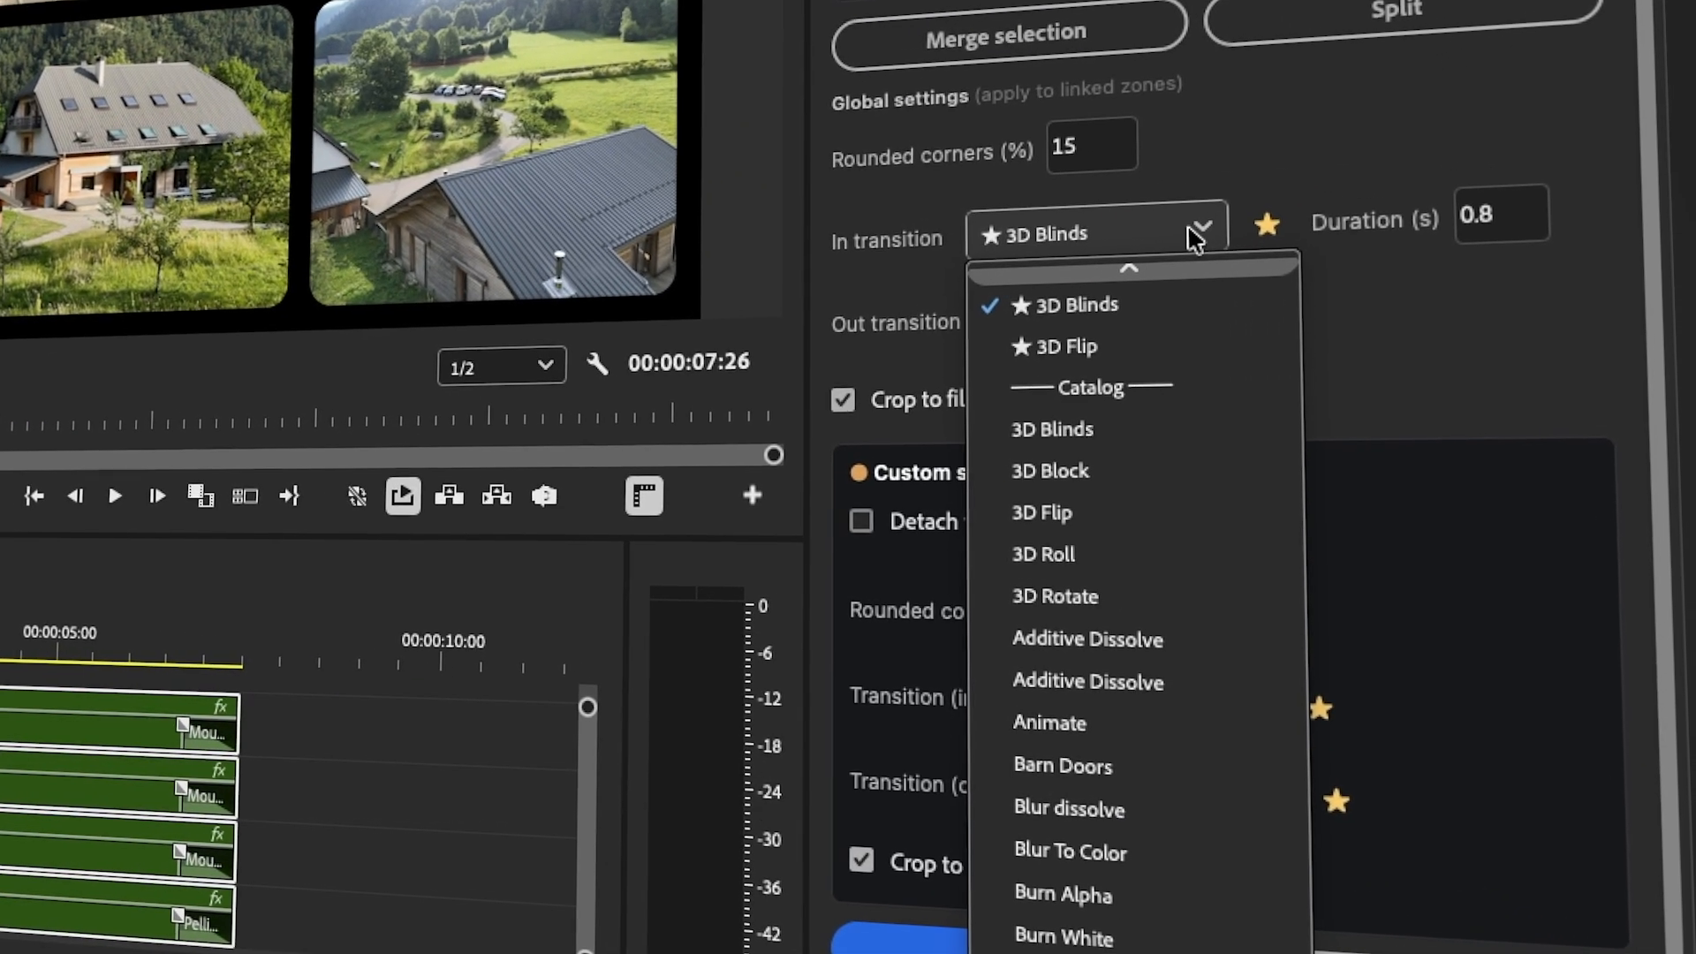
pyautogui.click(1121, 450)
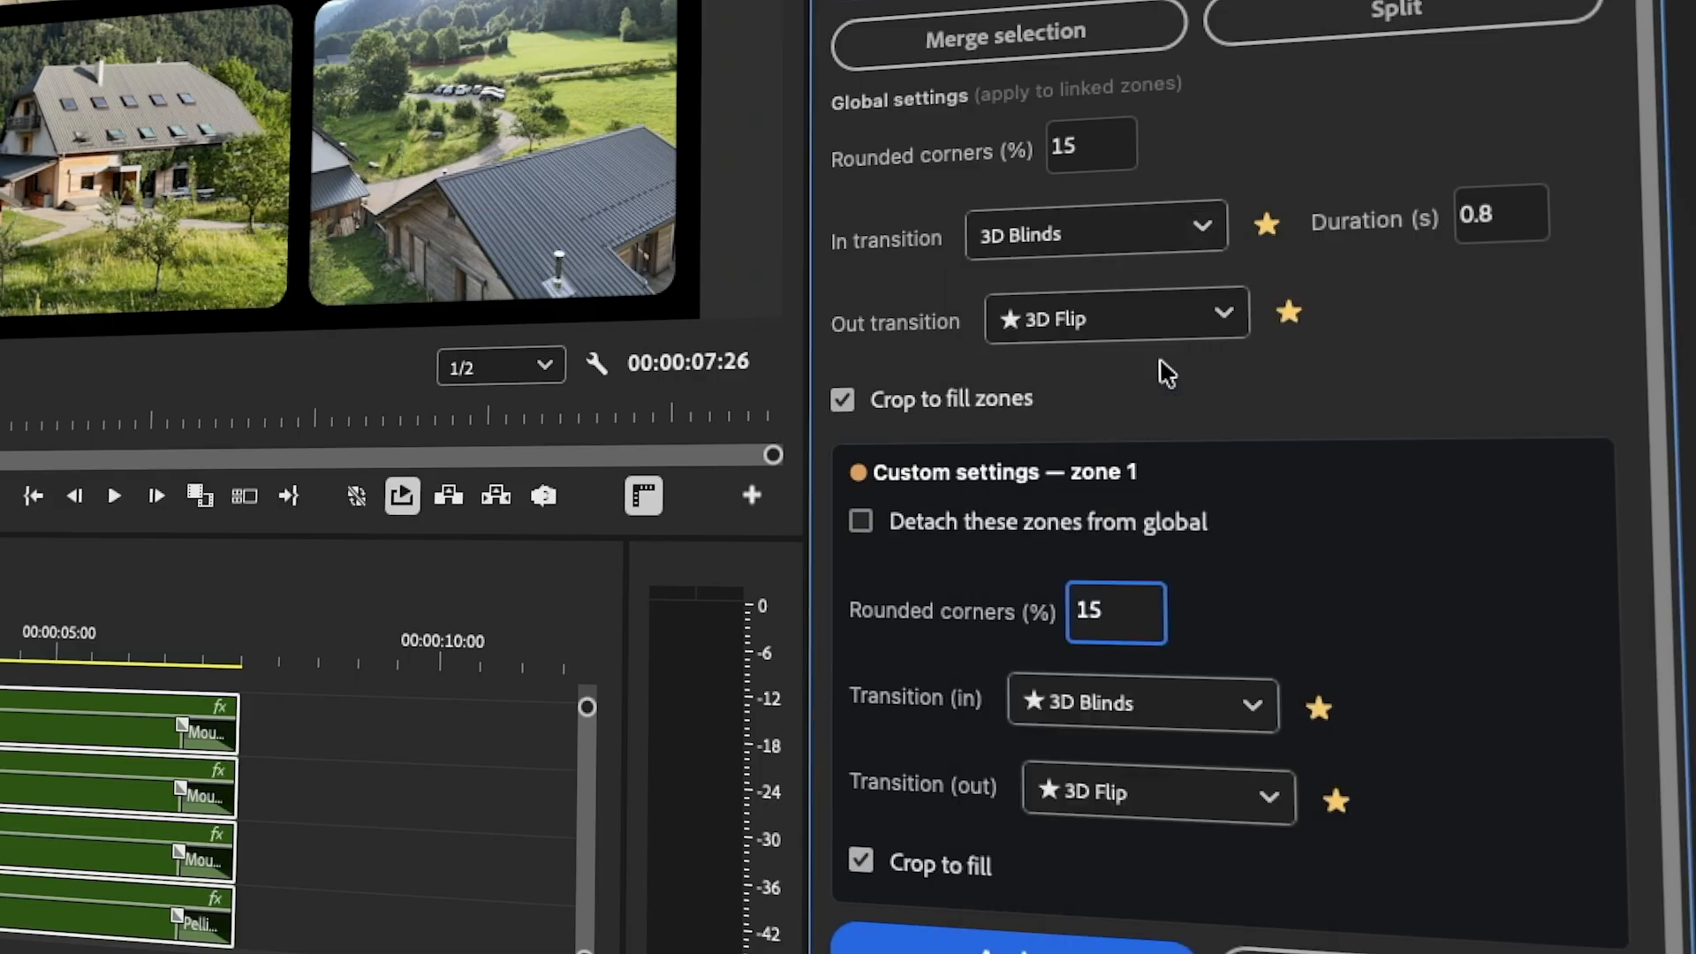
pyautogui.click(1162, 245)
pyautogui.click(1095, 454)
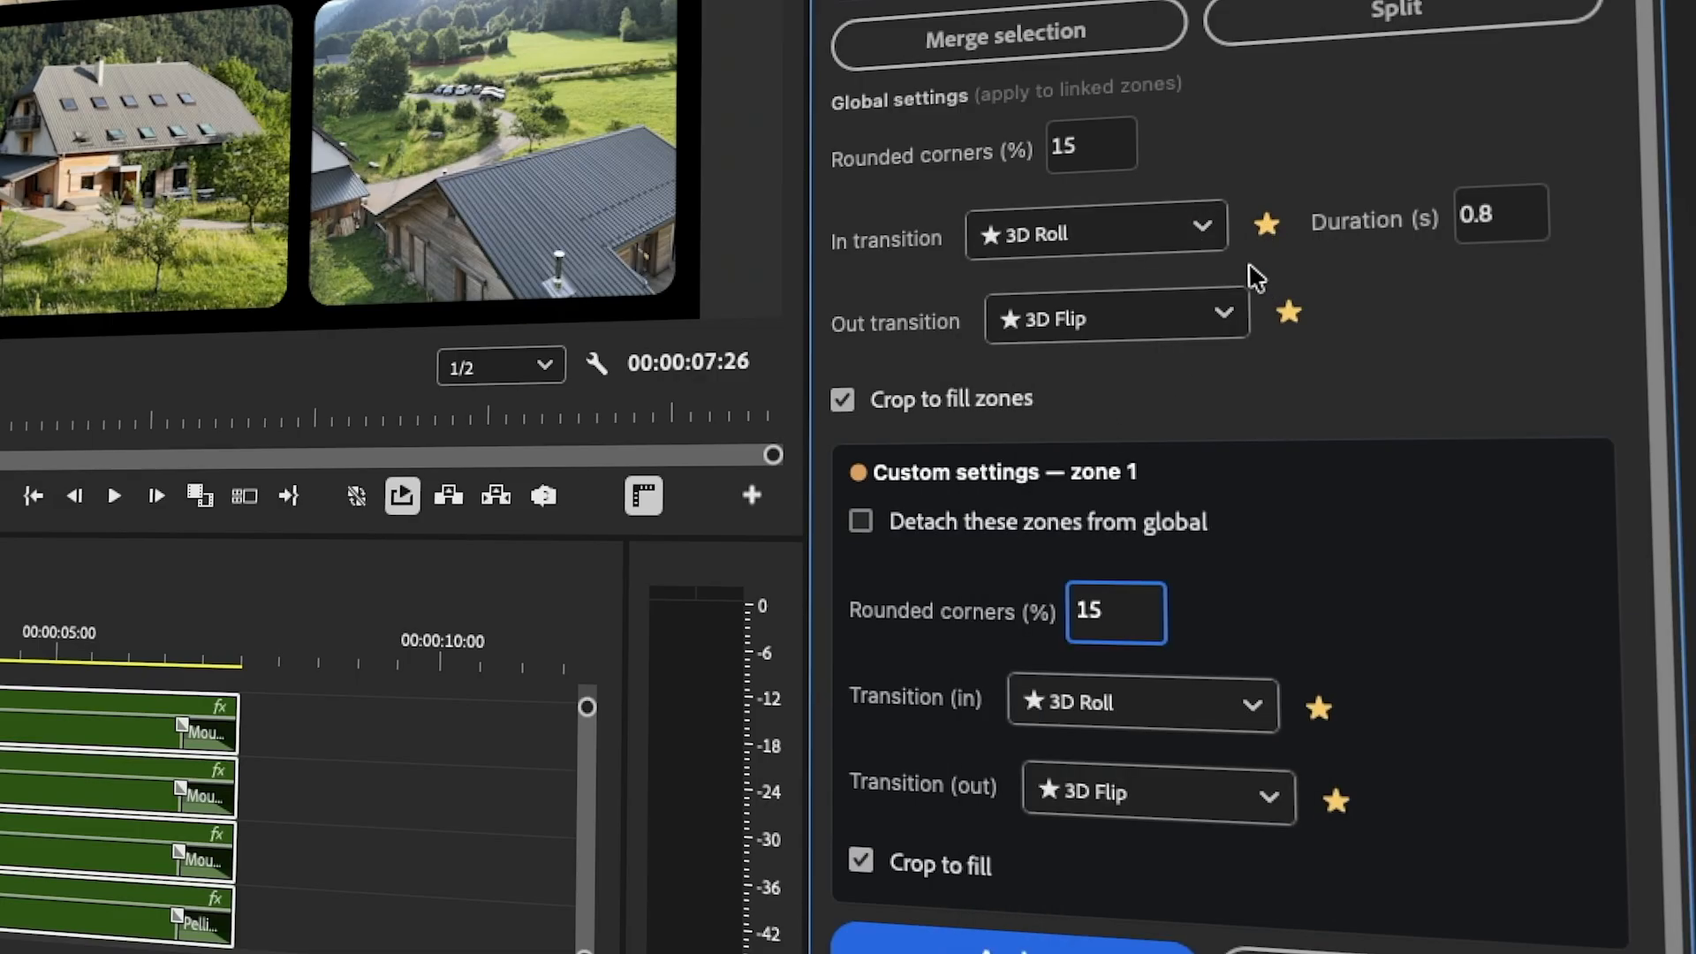
# - Review the favorite in transitions, keep 3D Roll in and 3D Flip out, and apply the grid to the clips
pyautogui.click(1203, 231)
pyautogui.scroll(3, 1139, 415)
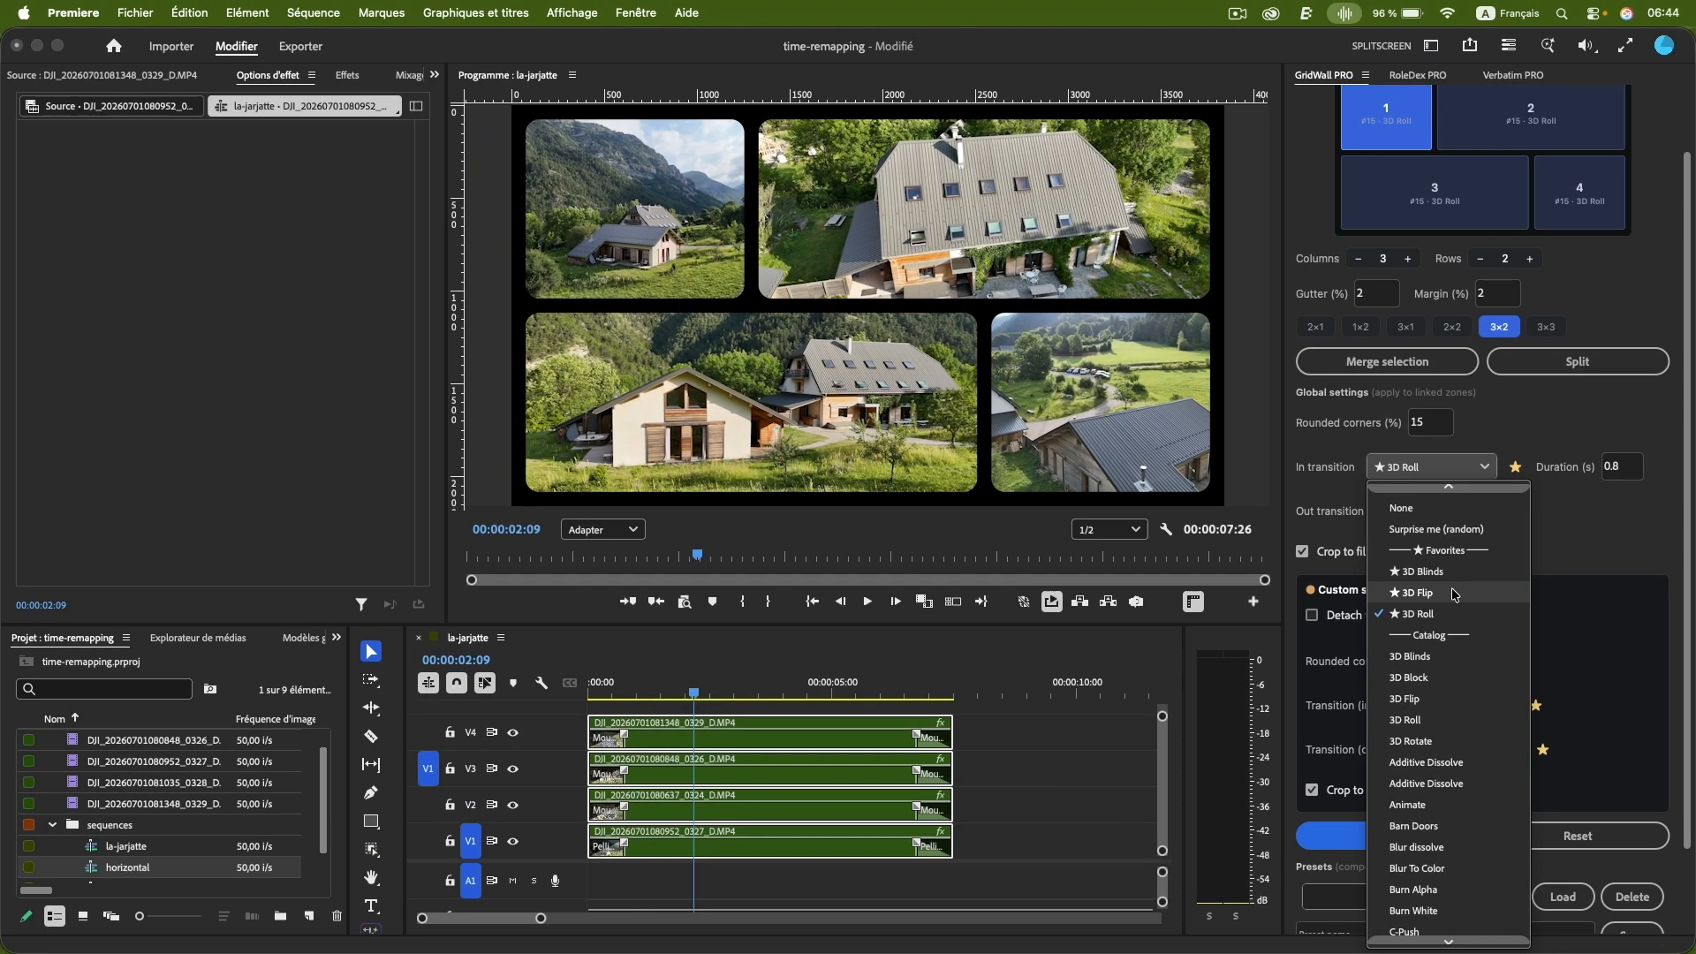
pyautogui.click(1455, 594)
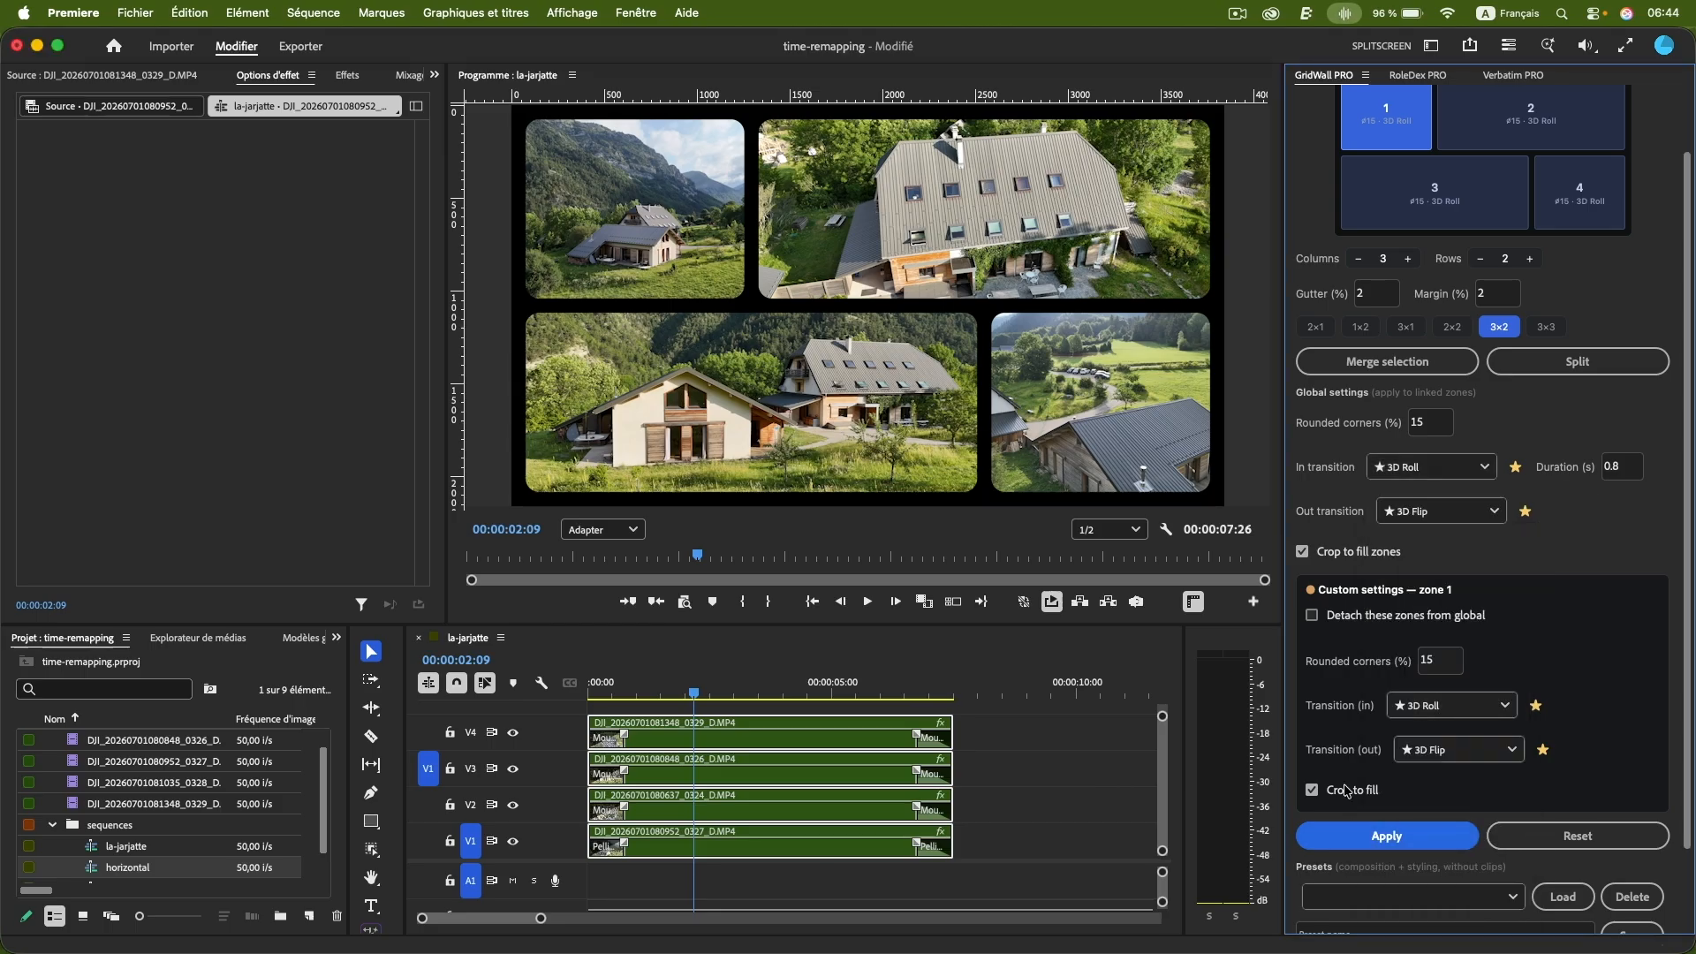
pyautogui.click(1400, 835)
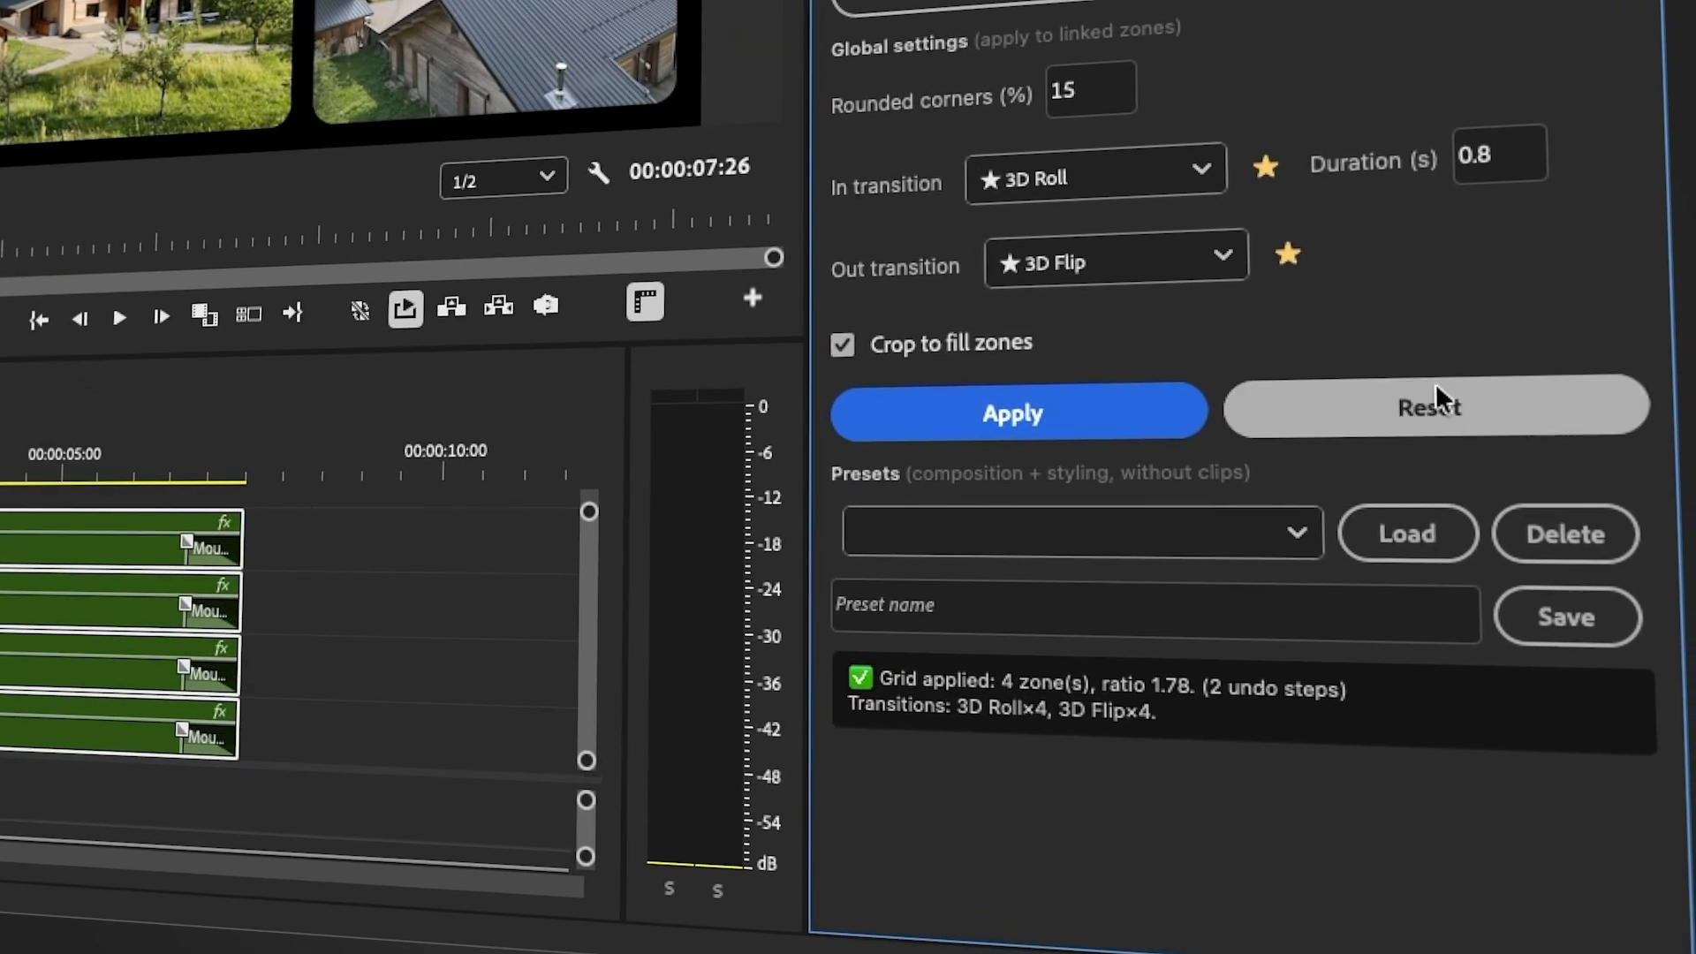
# - Save the current composition and styling as a preset named "grille 2x2 merge"
pyautogui.click(1034, 610)
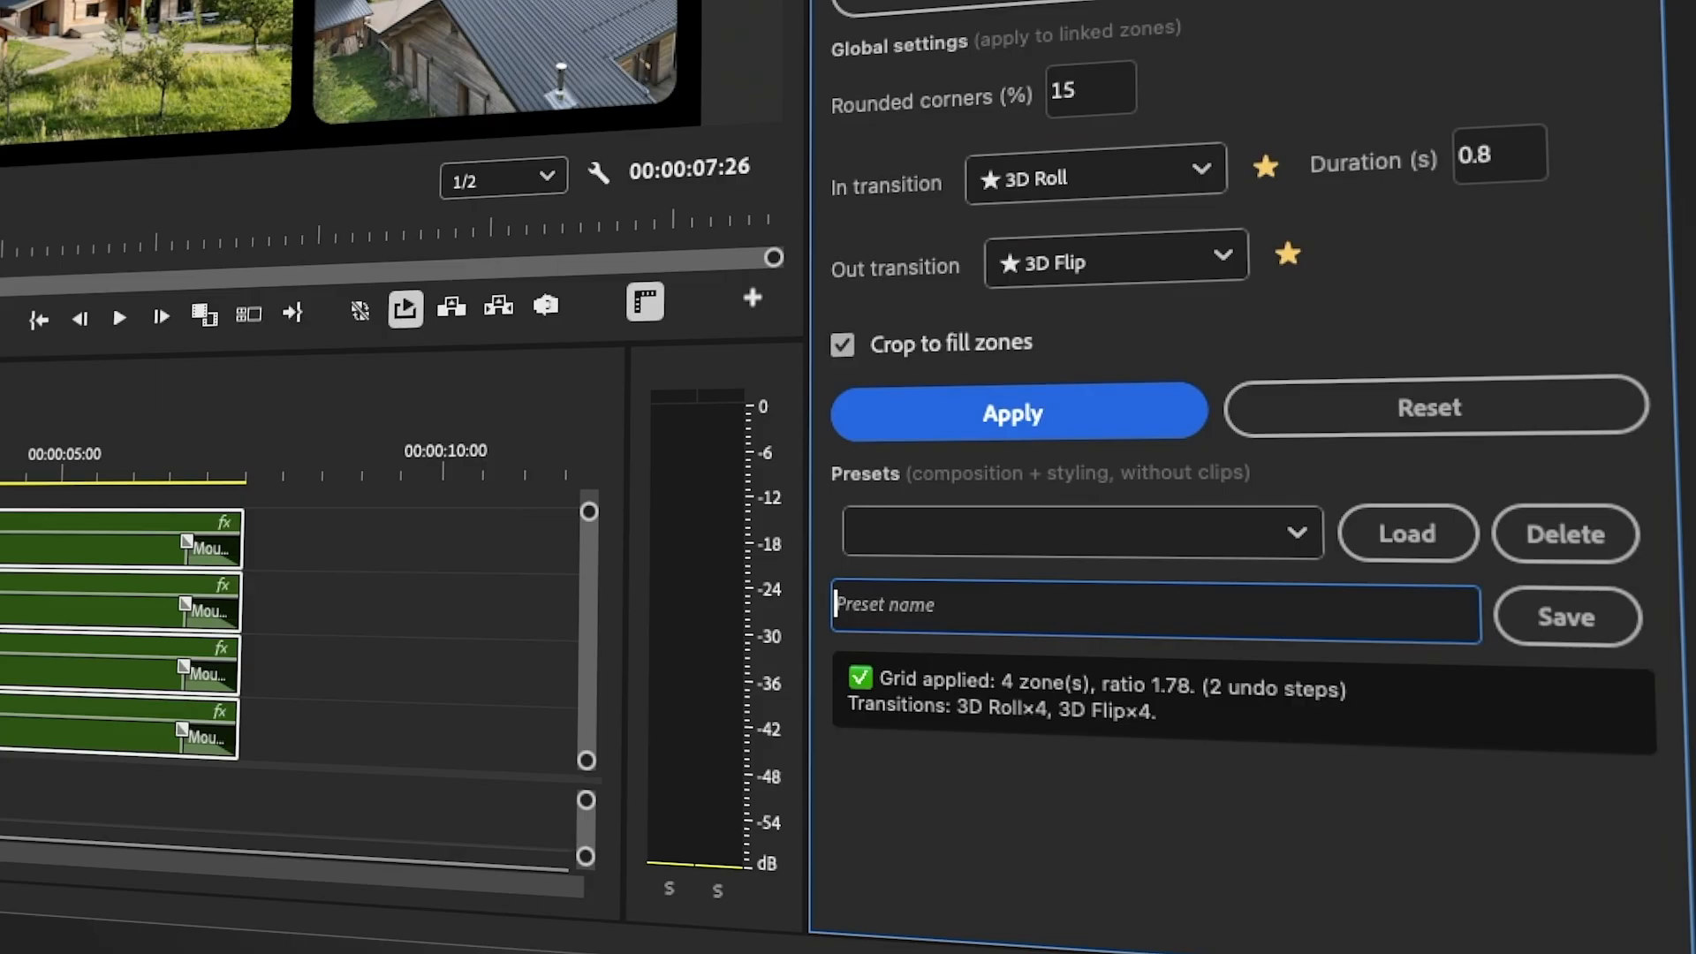
pyautogui.write('grille 2x2 merge')
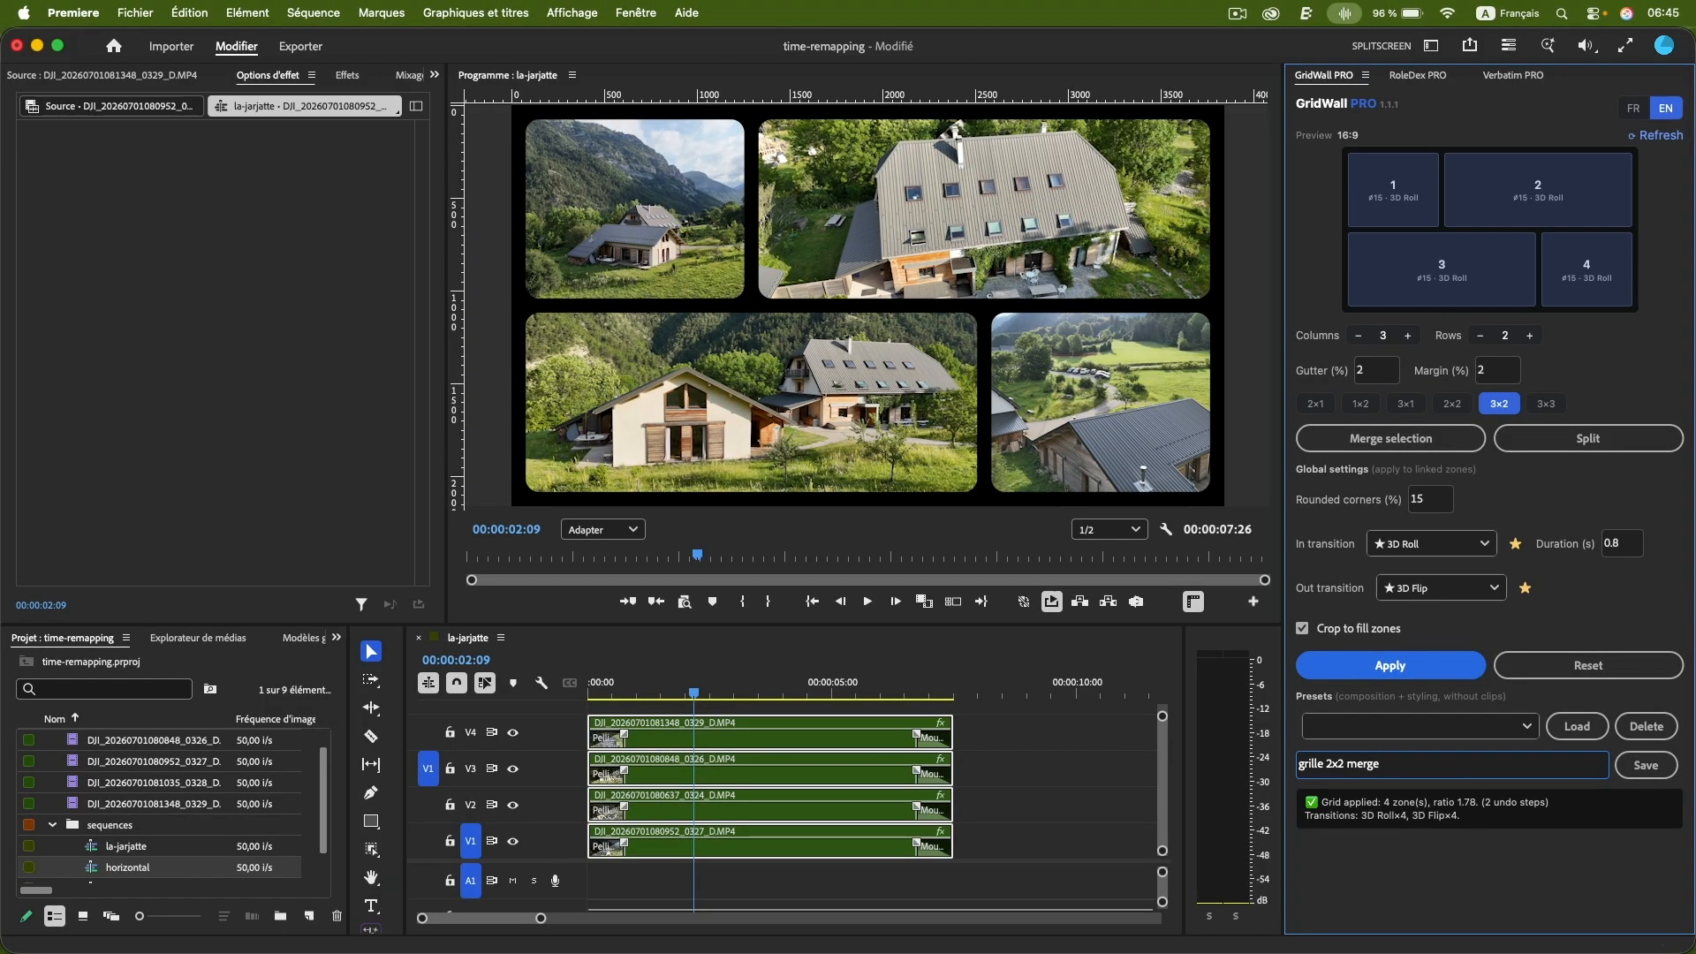
pyautogui.click(1646, 766)
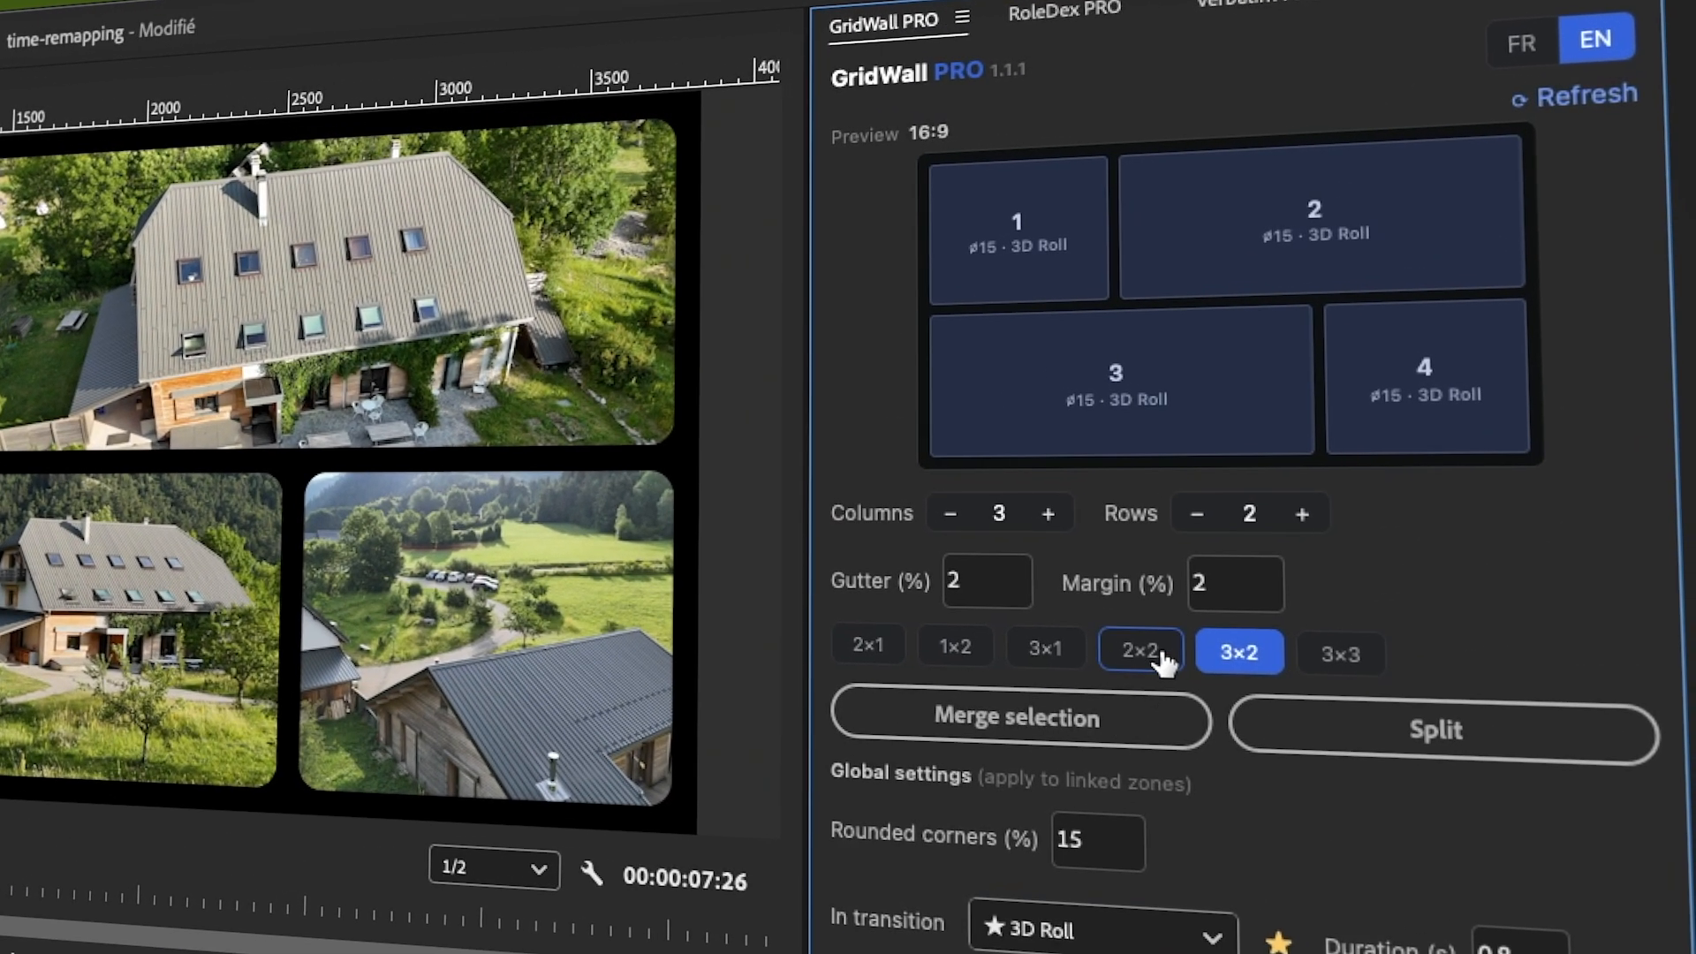
# - Switch the grid to the 2×2 layout and apply it to the four clips
pyautogui.click(1162, 658)
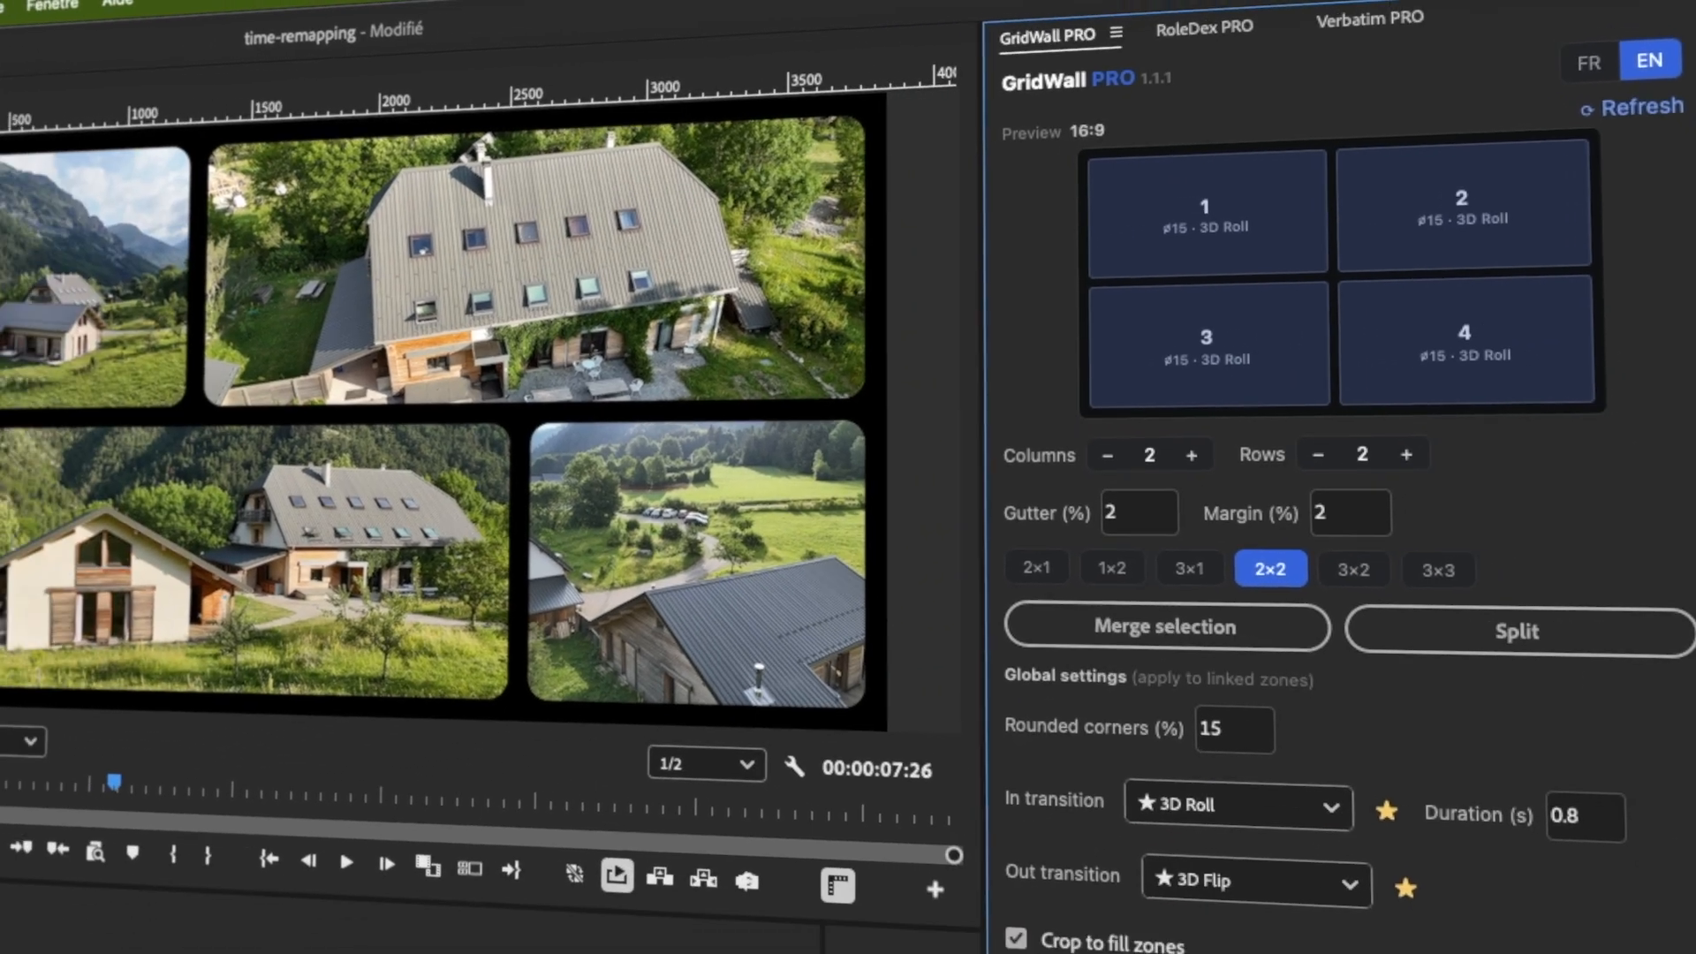
pyautogui.click(1410, 673)
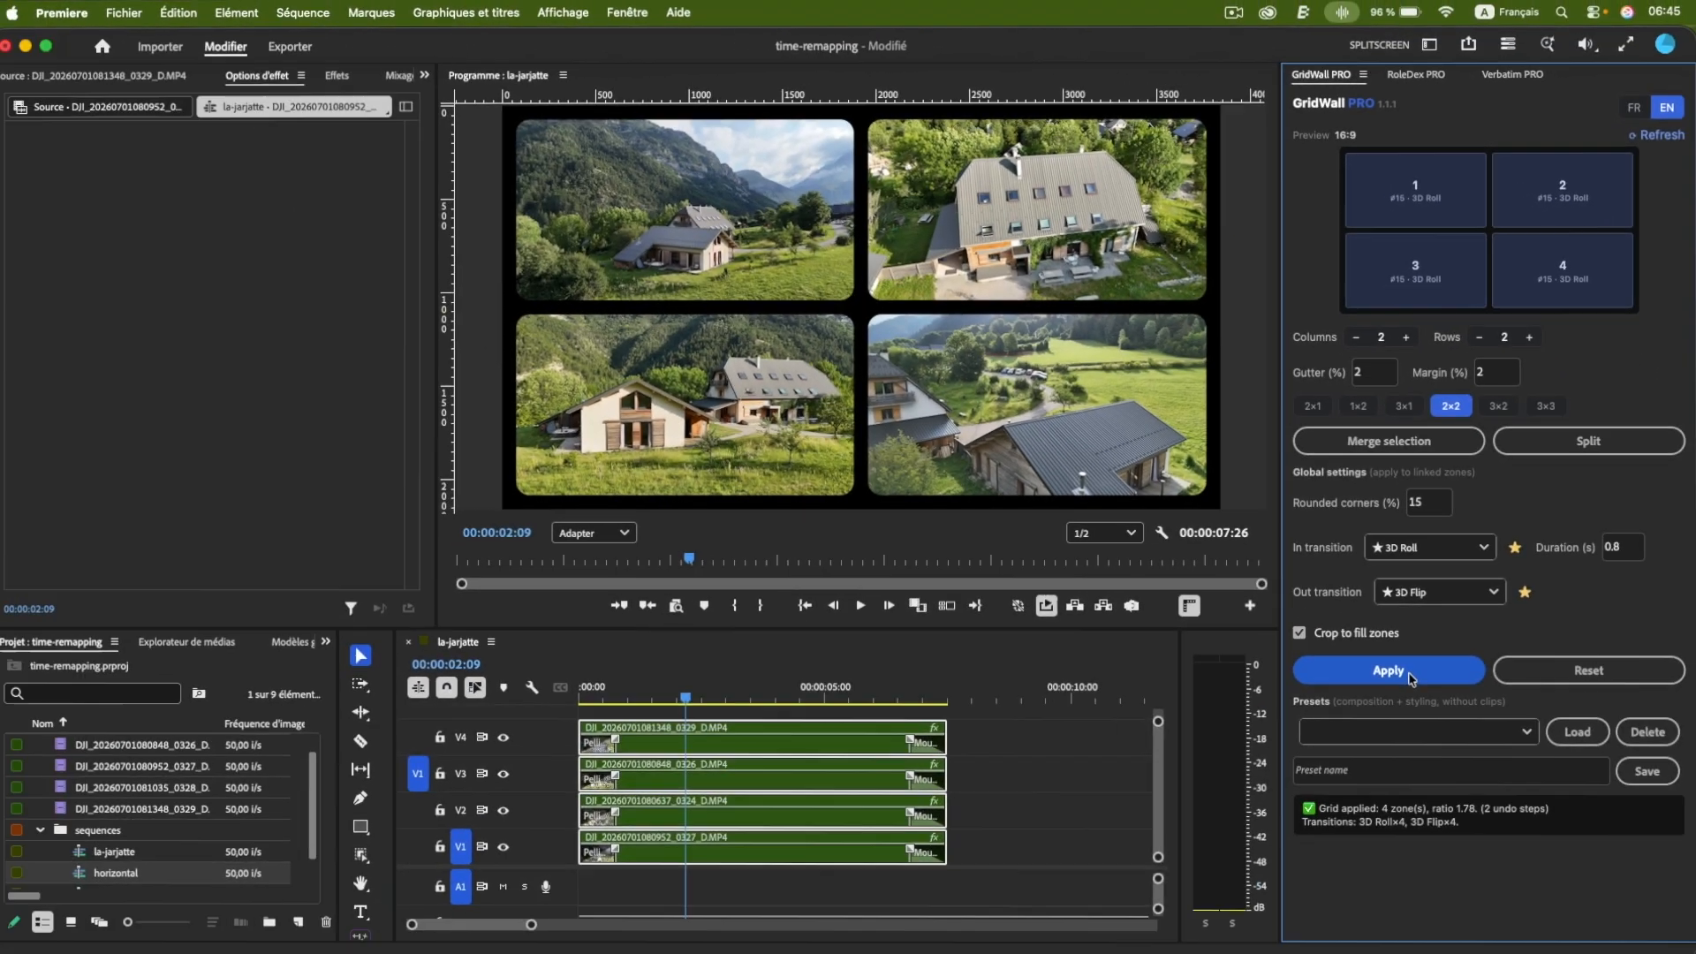
# - Load the "grille 2x2 merge" preset and apply it to the four clips
pyautogui.click(1530, 733)
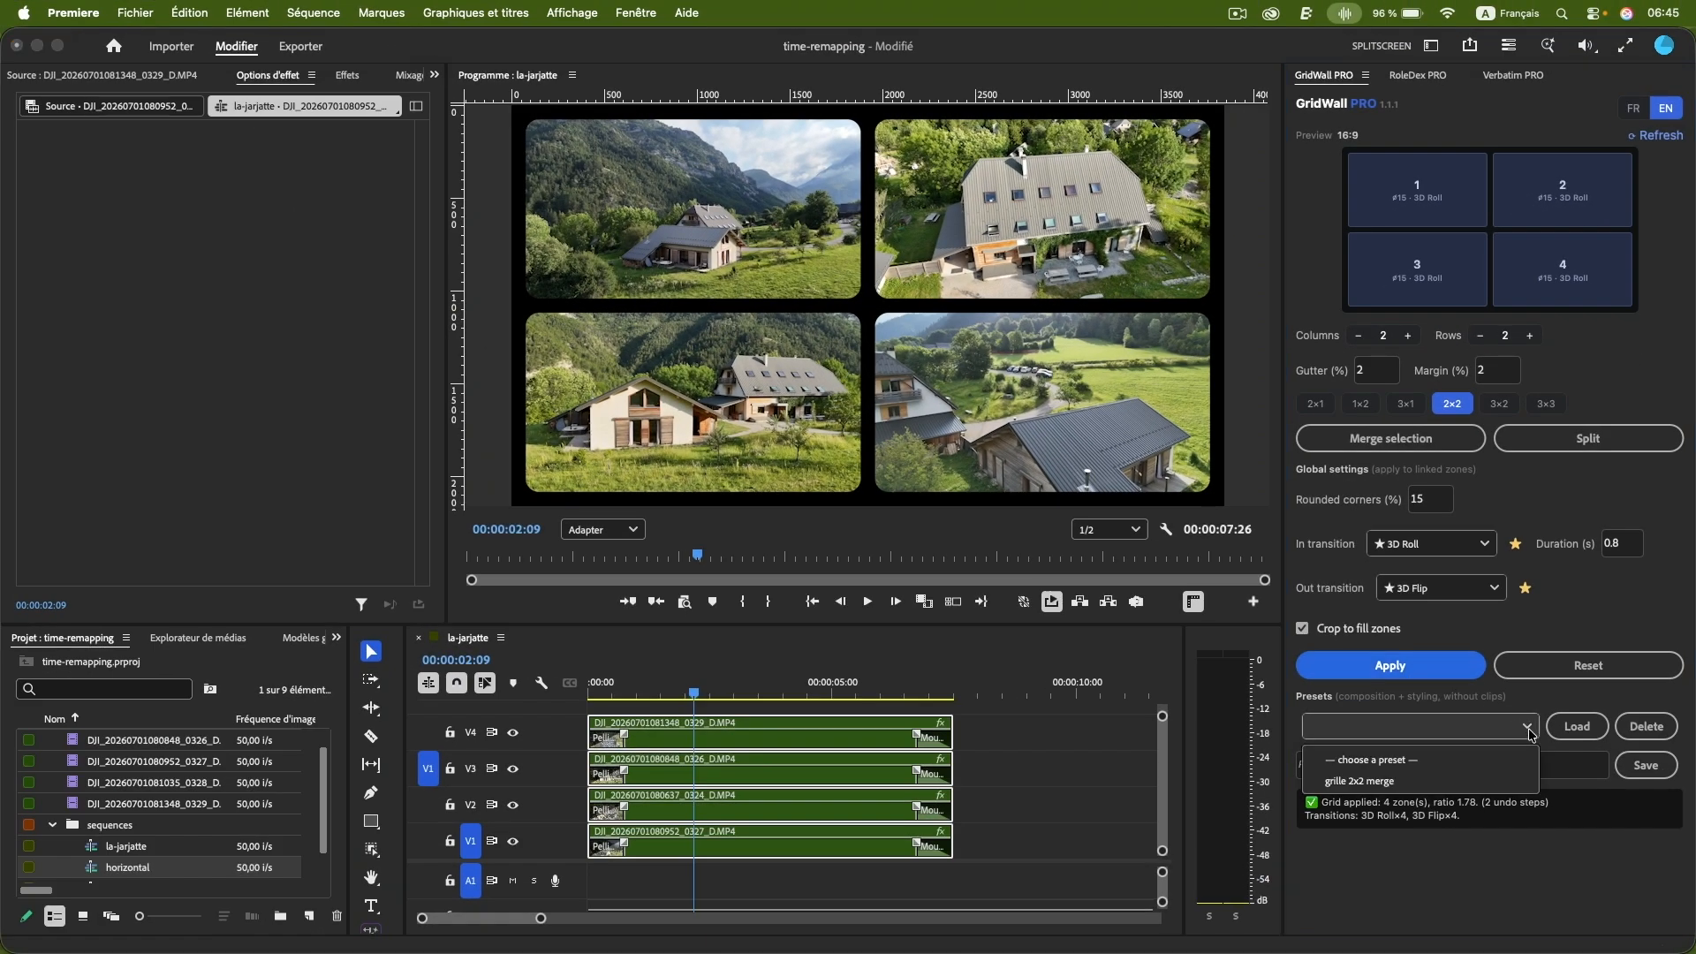
pyautogui.click(1383, 789)
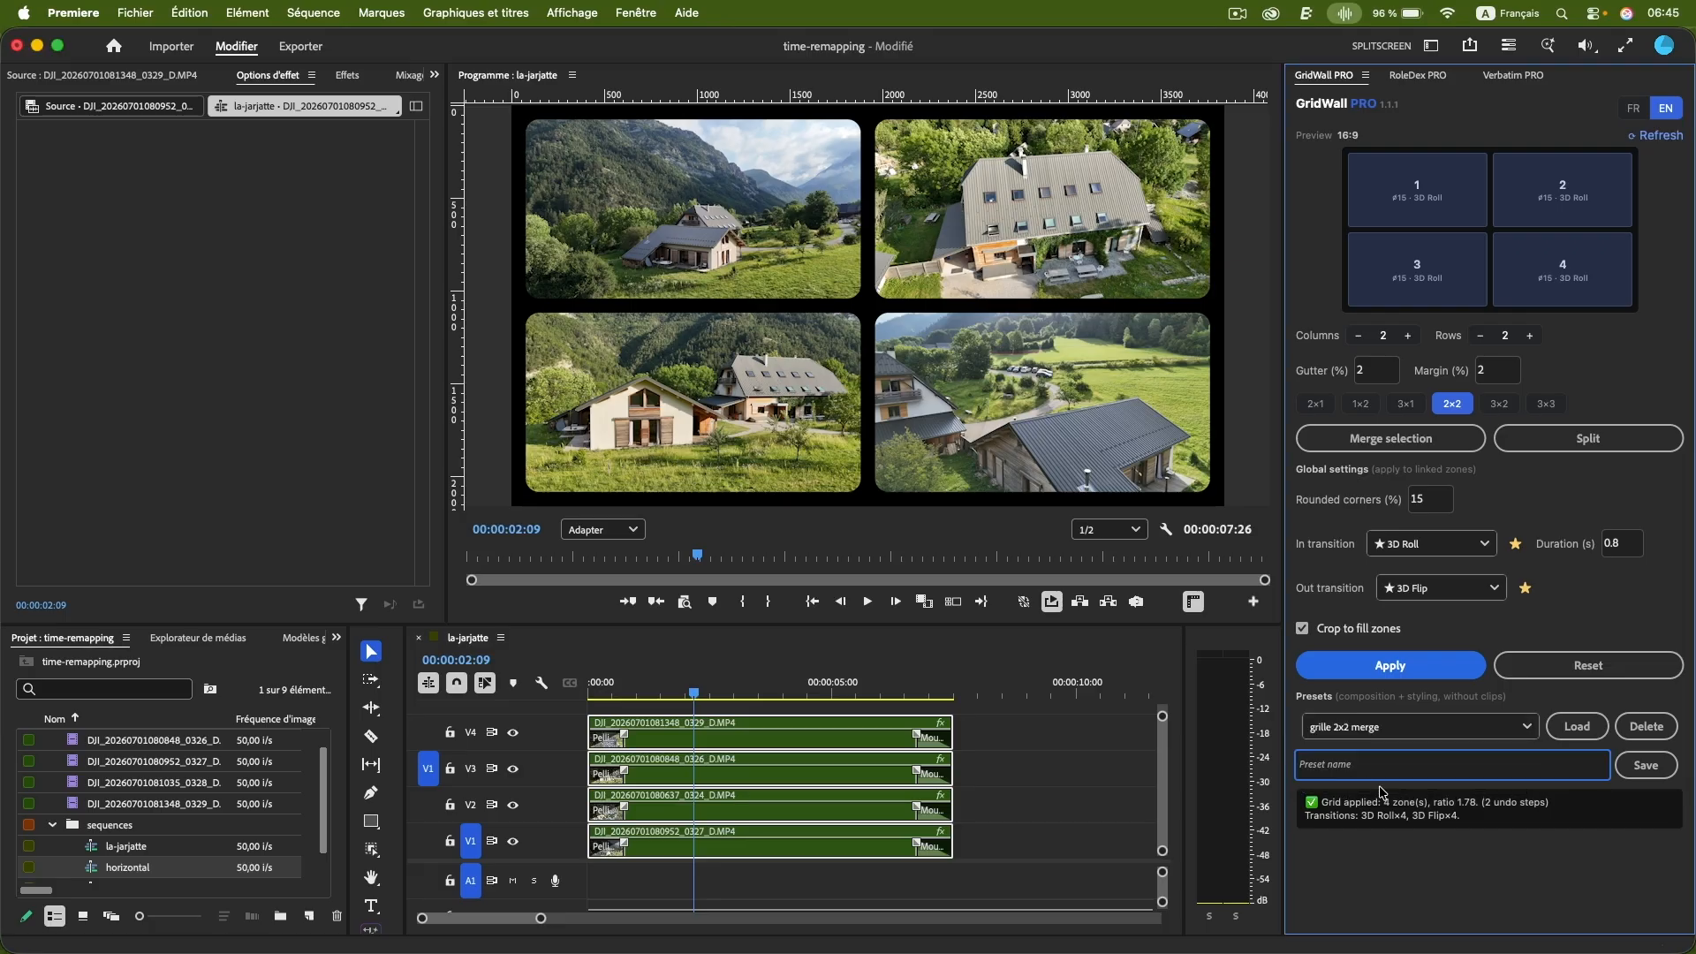
pyautogui.click(1578, 727)
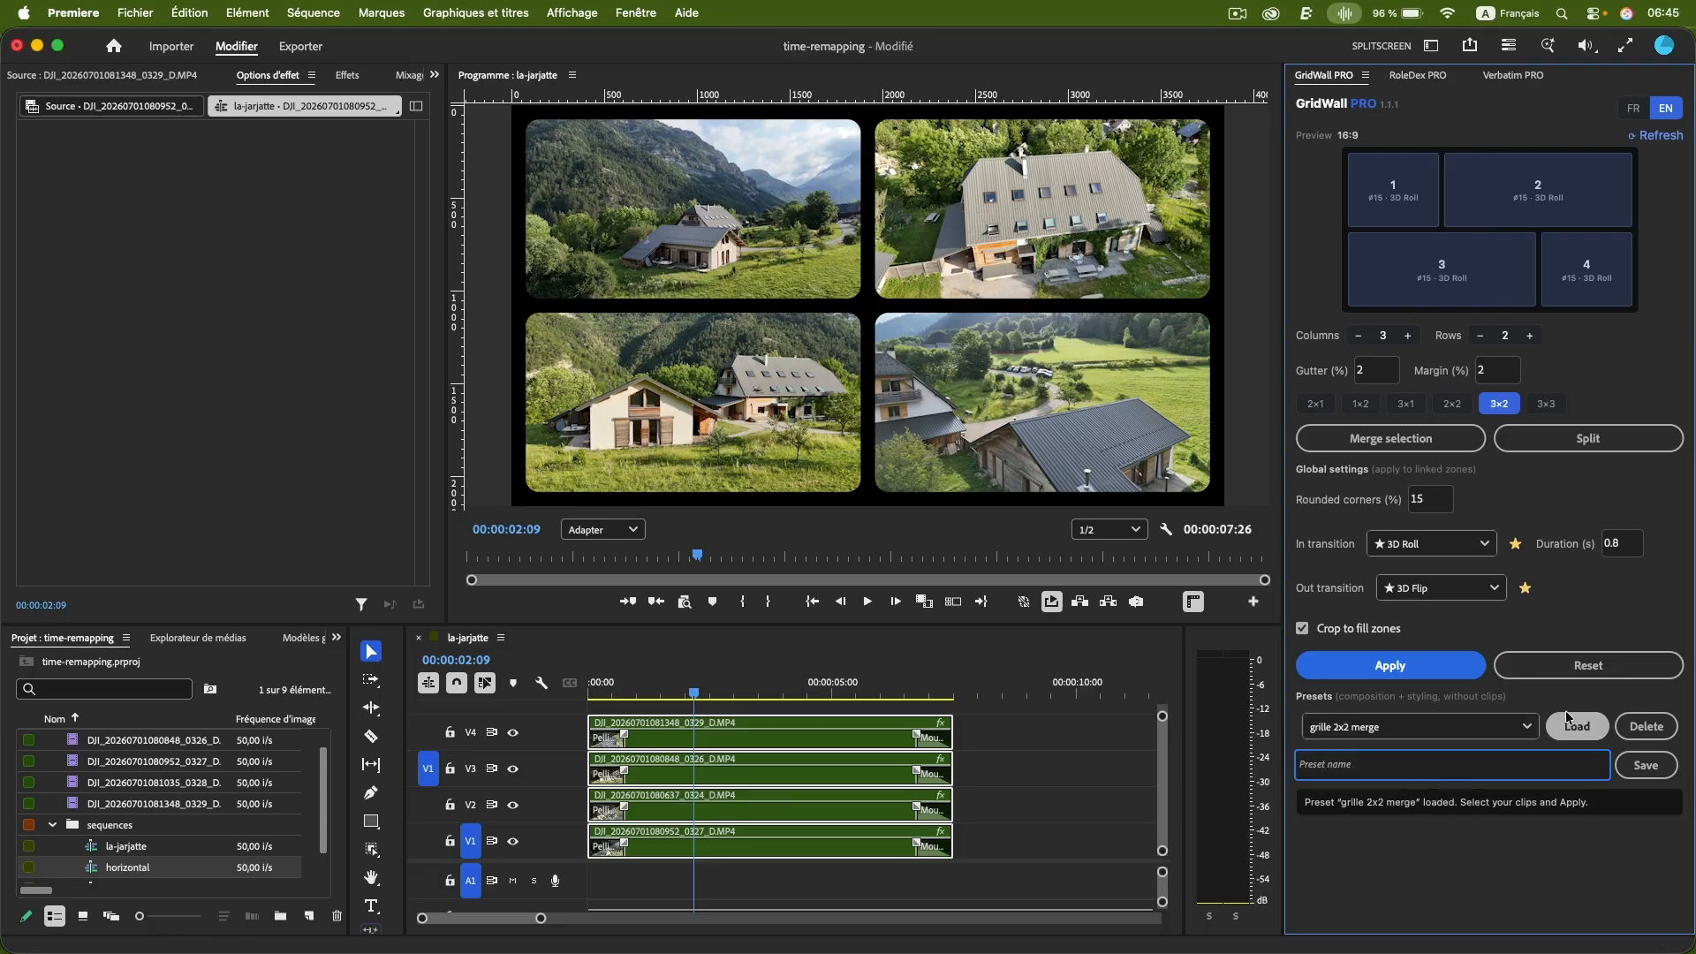
pyautogui.click(1444, 667)
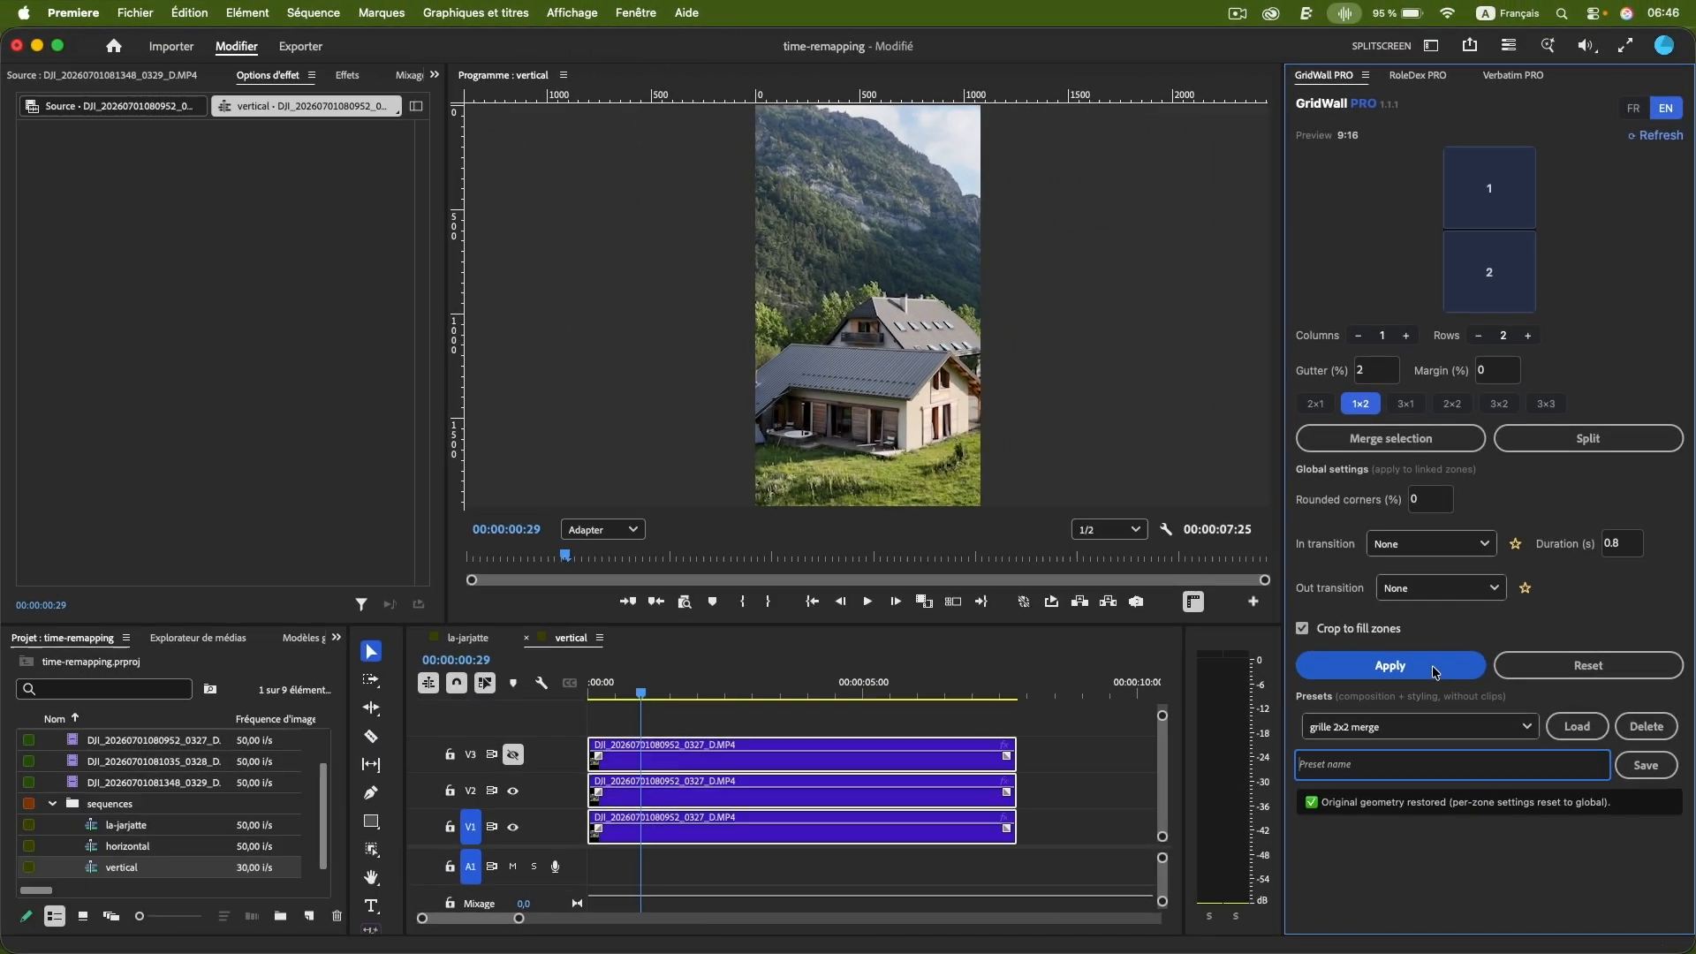
# - Apply the 1×2 grid to the selected clips in the vertical sequence
pyautogui.click(1435, 673)
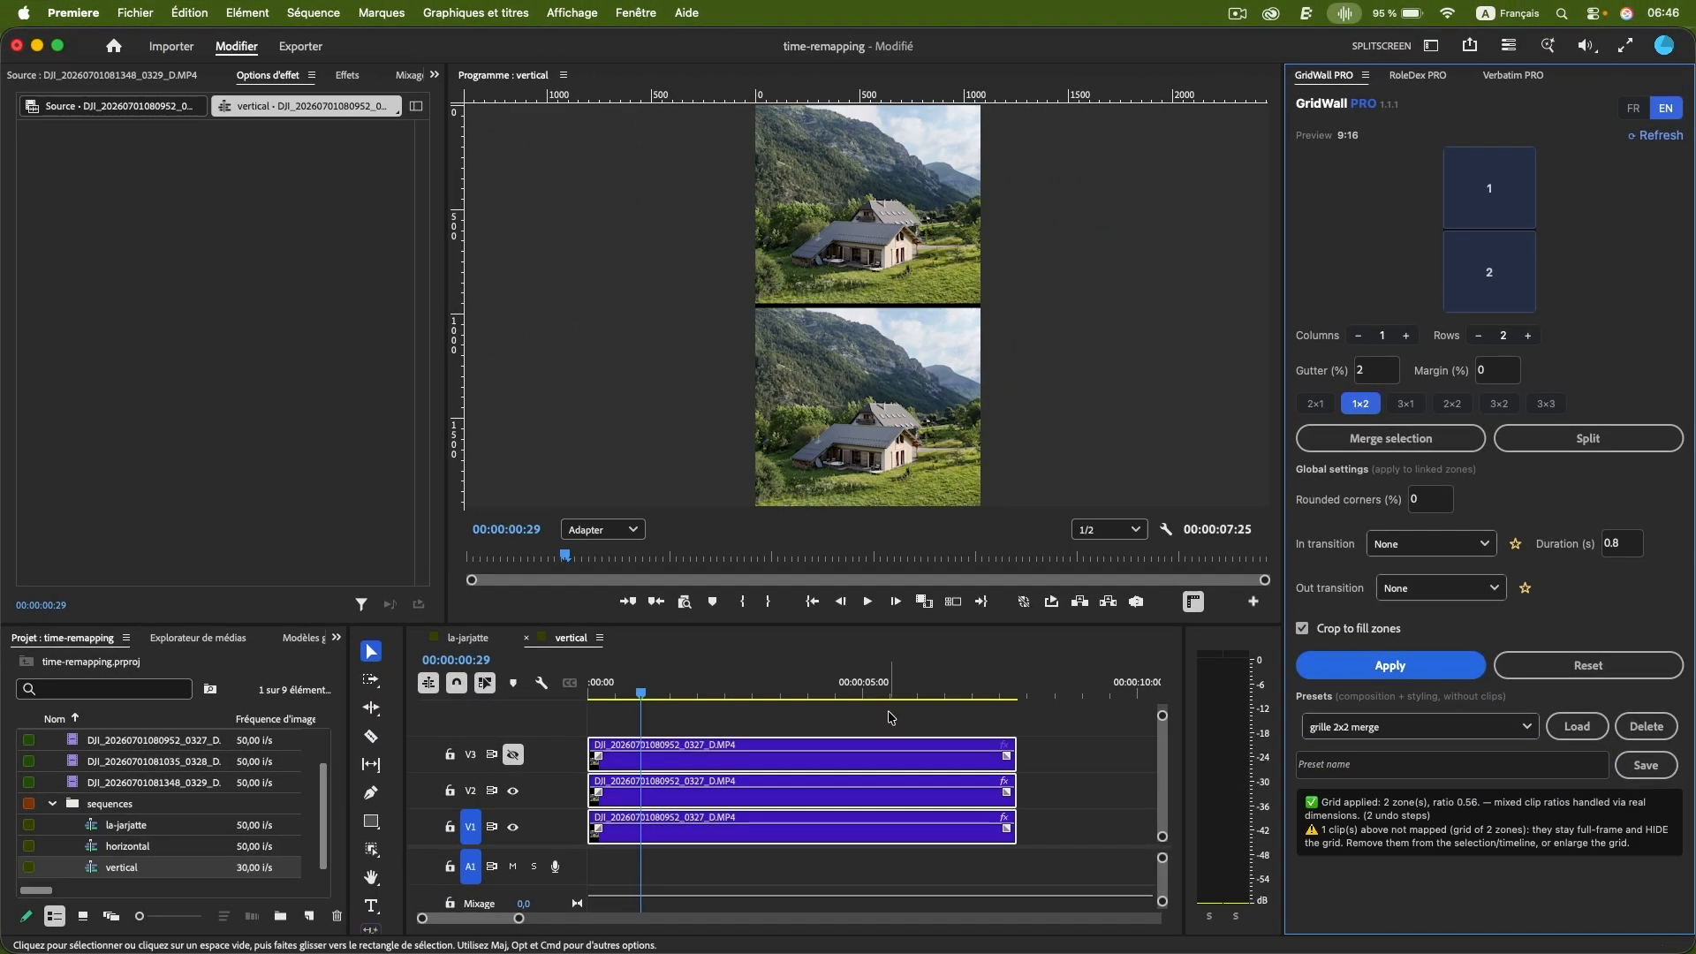
pyautogui.click(1470, 444)
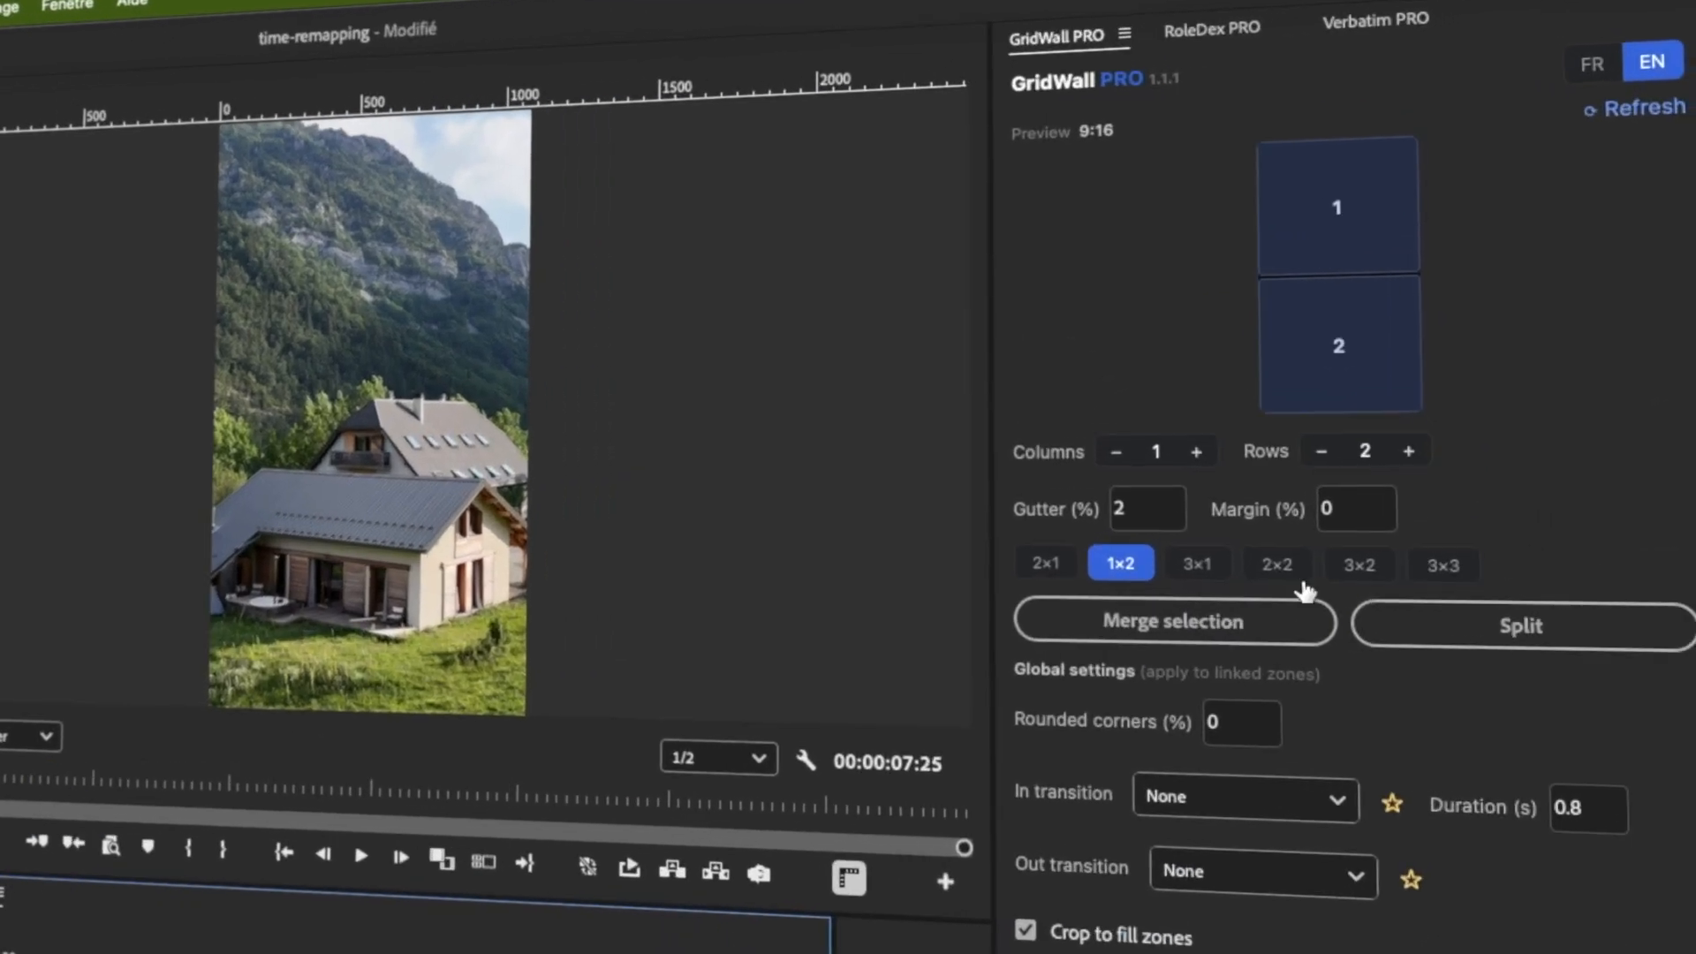
# - Set the vertical sequence's grid to 1 column and 3 rows and apply it to the three clips
pyautogui.click(1404, 405)
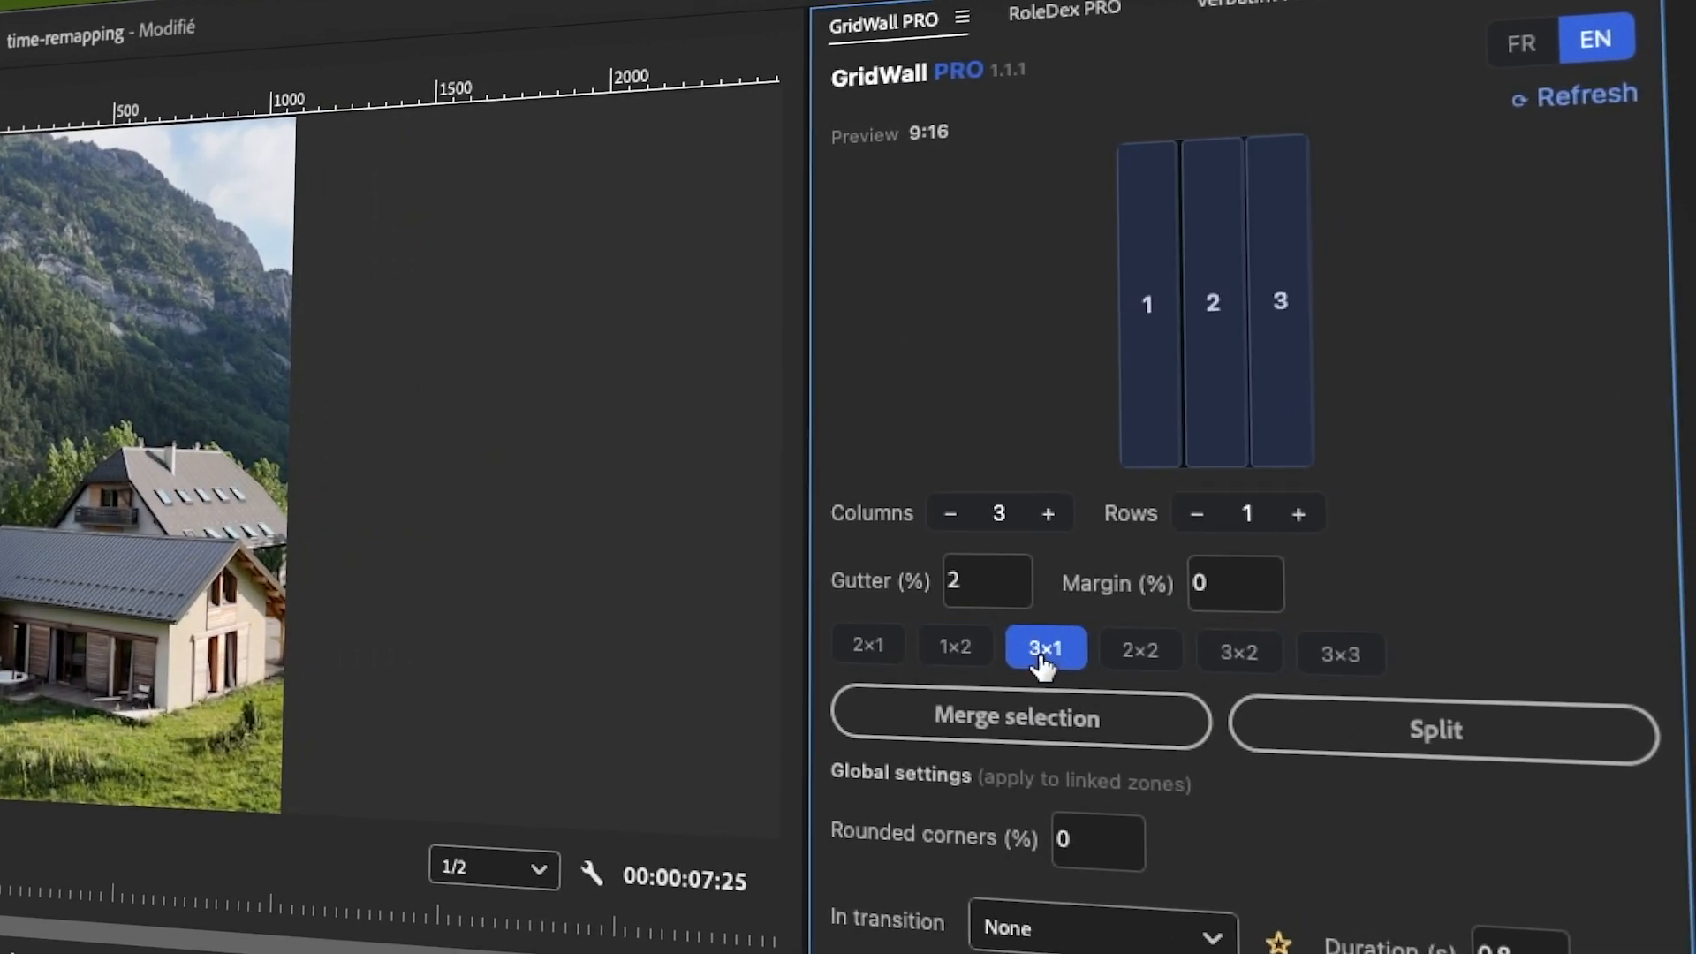
pyautogui.click(951, 514)
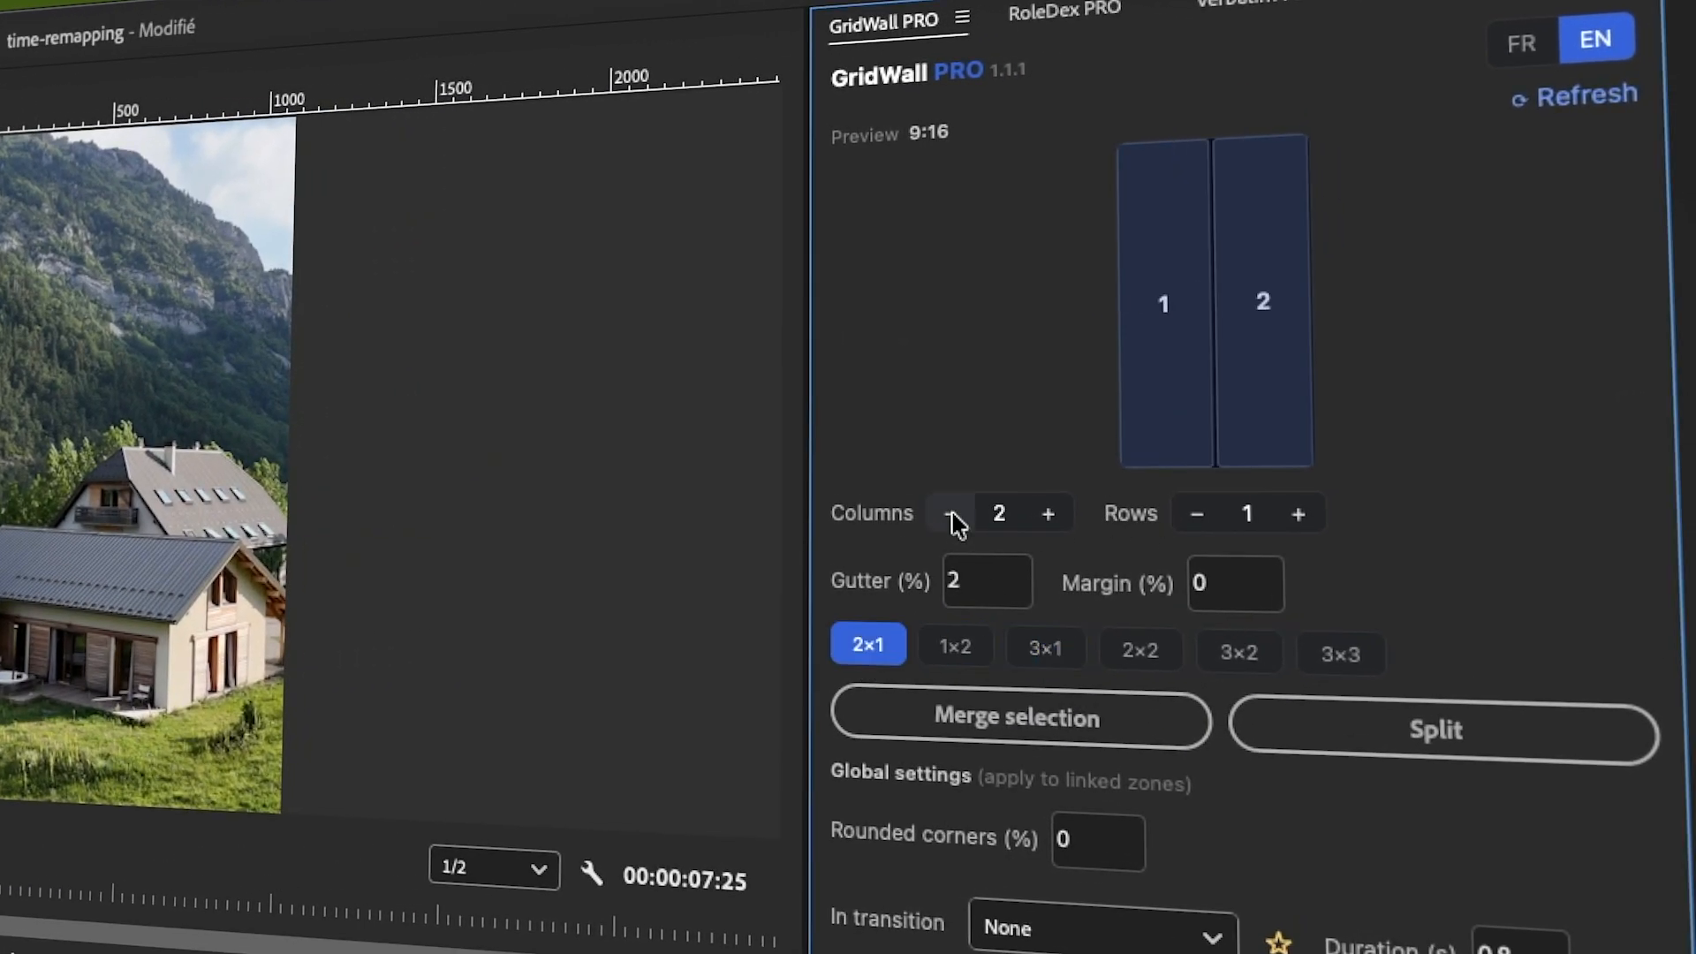
pyautogui.click(952, 515)
pyautogui.click(1296, 520)
pyautogui.click(1297, 517)
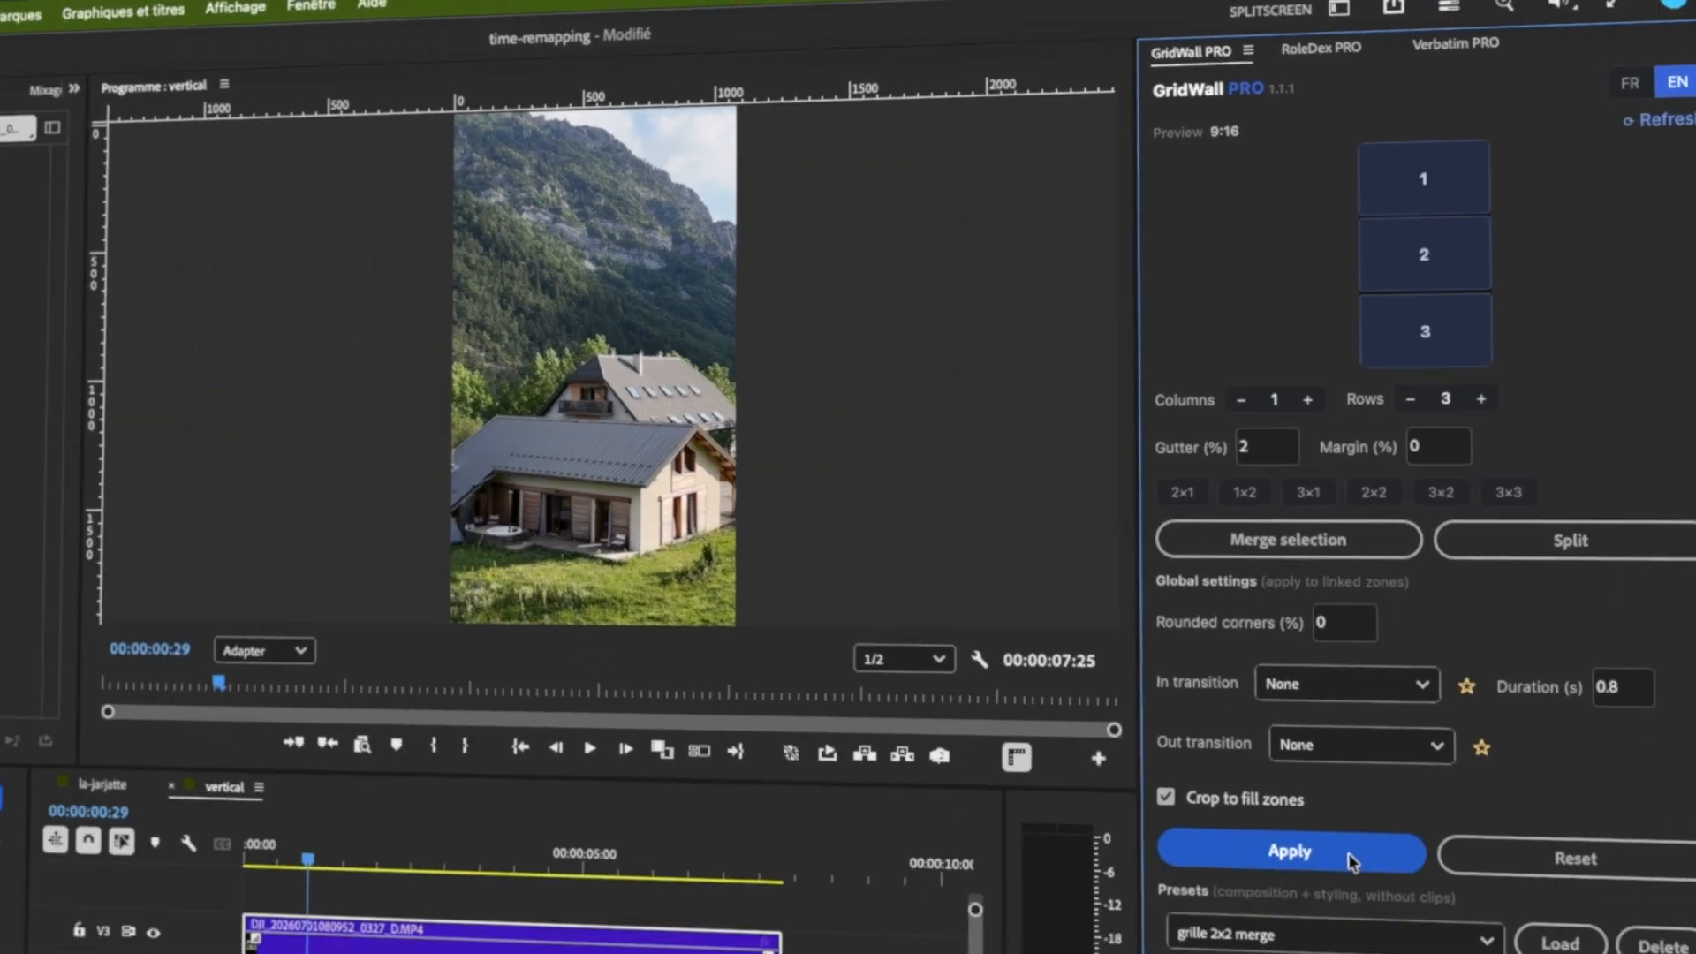
pyautogui.click(1348, 853)
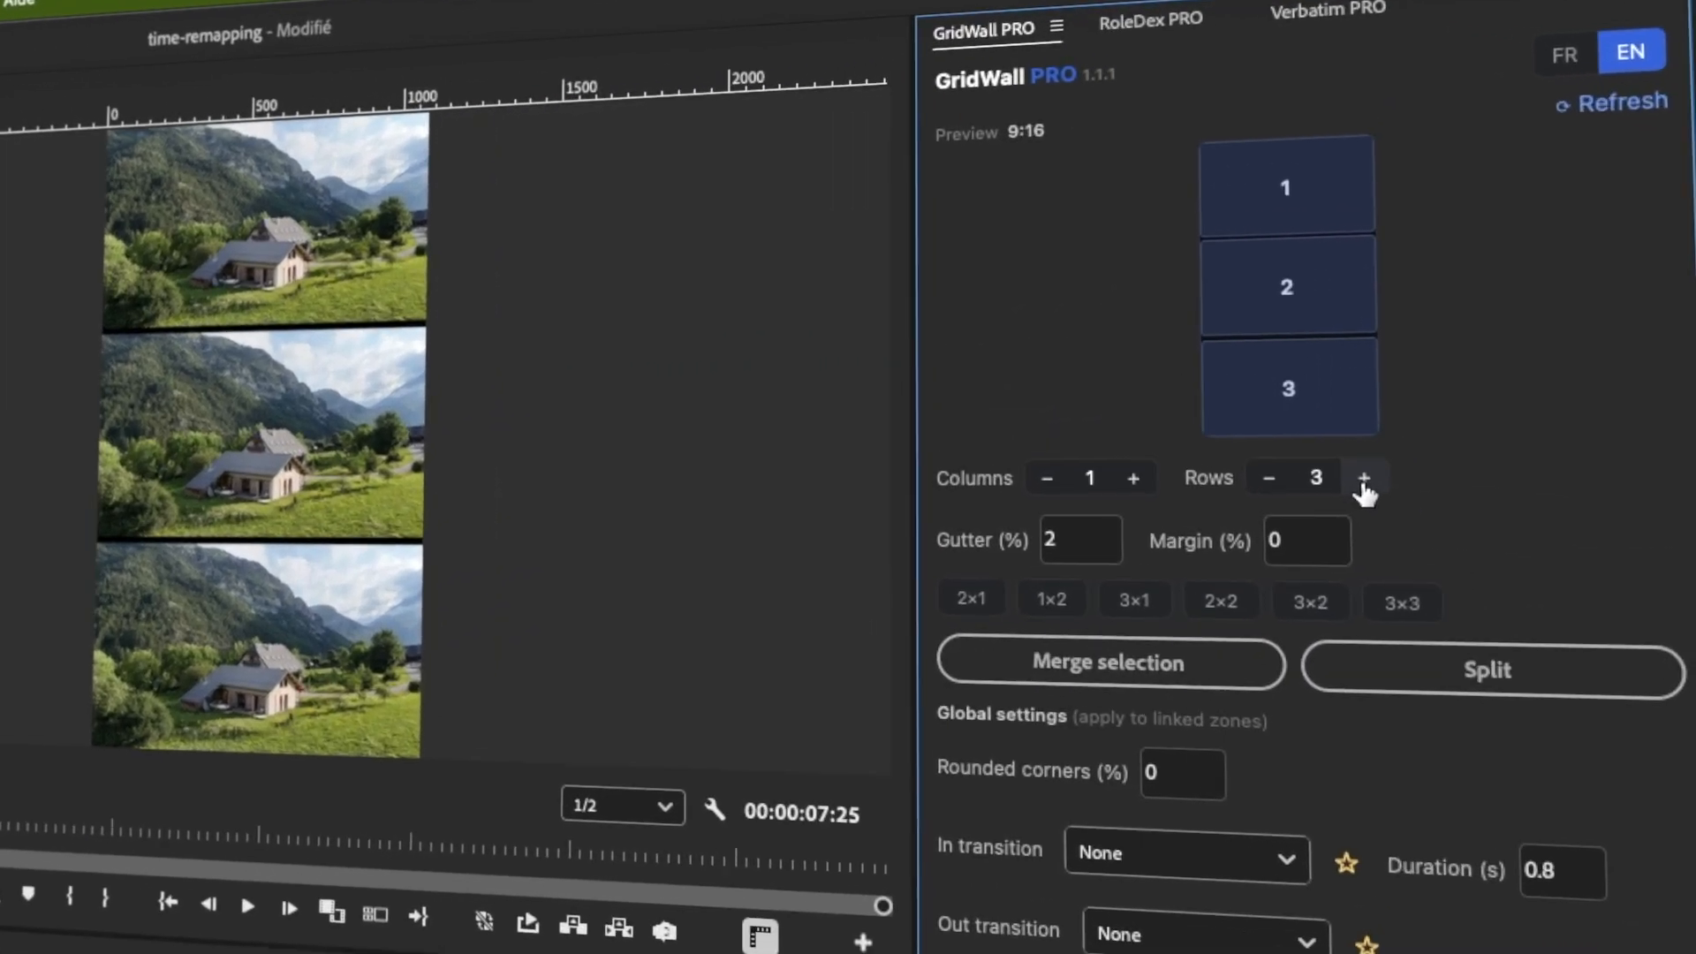
# - Increase the grid to 4 rows, merge zones 1 and 2, and apply the layout to the vertical clips
pyautogui.click(1527, 337)
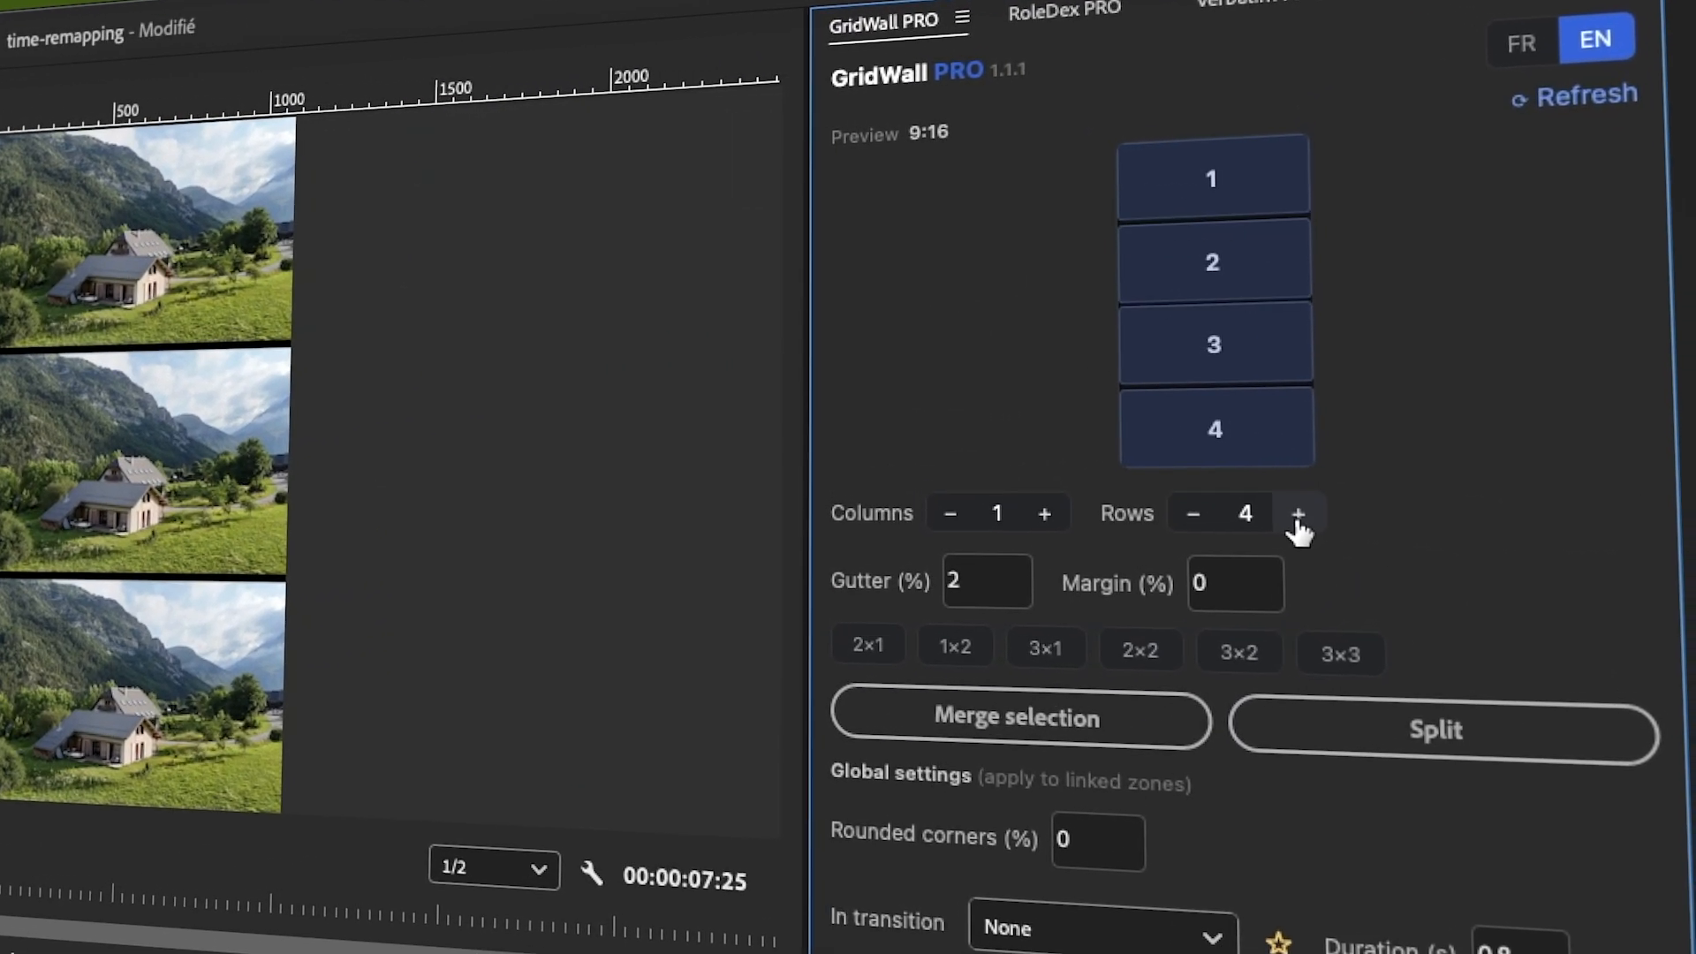
pyautogui.click(1233, 179)
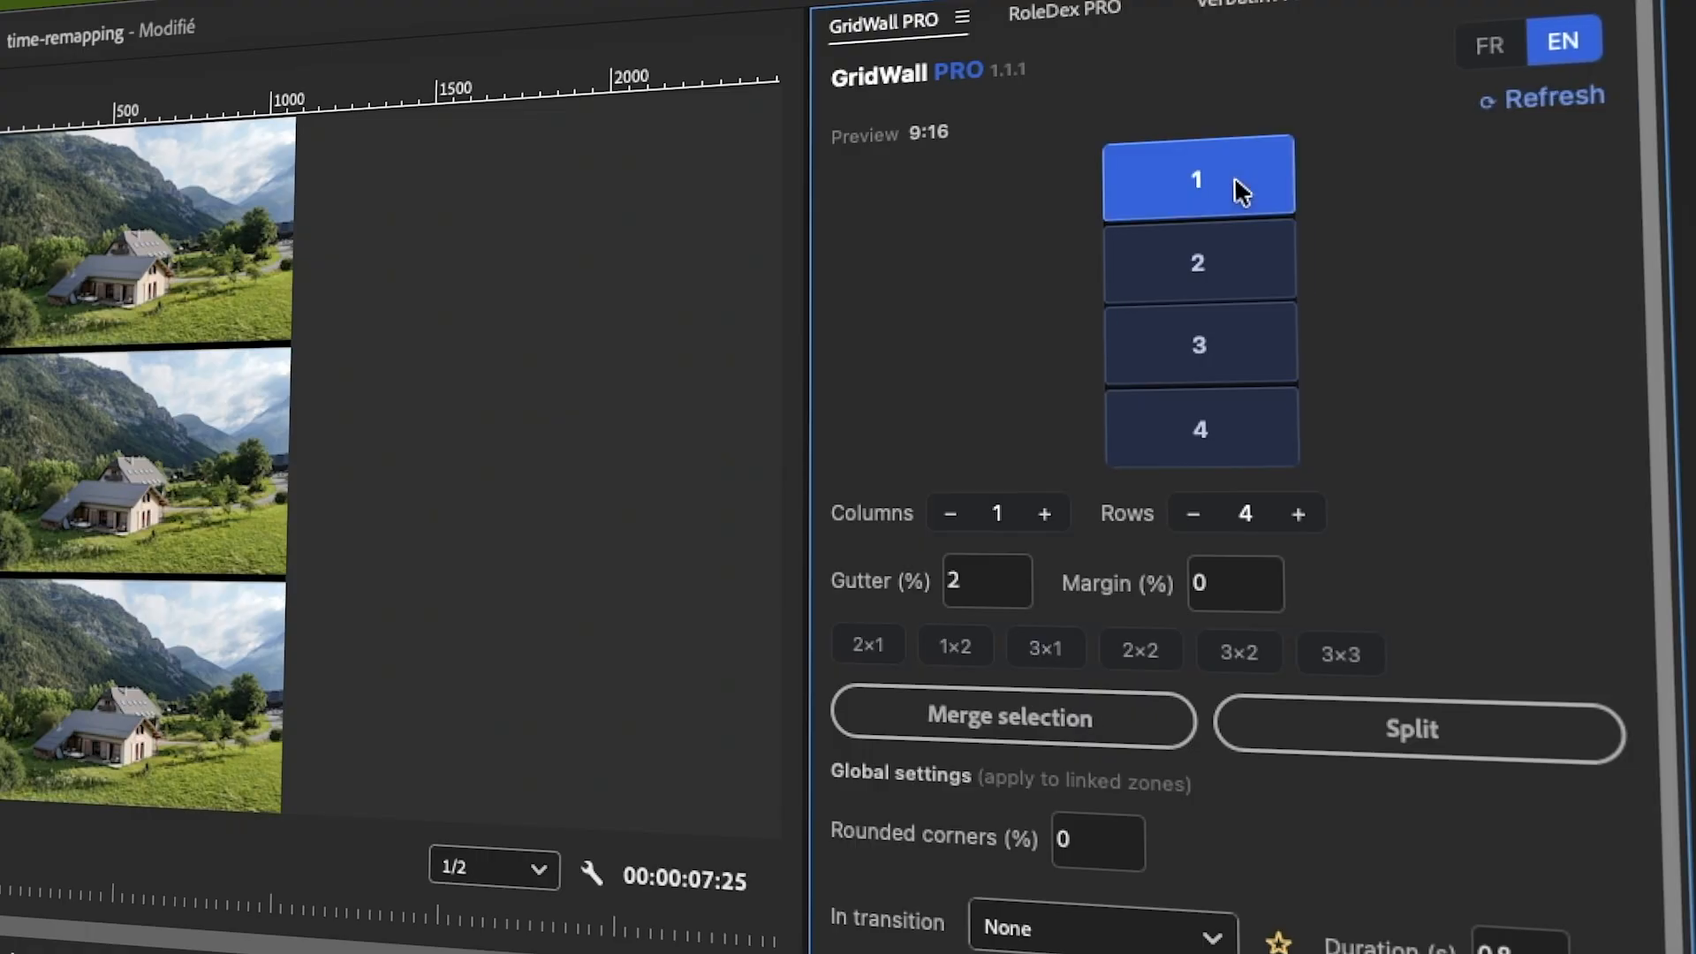
pyautogui.click(1211, 268)
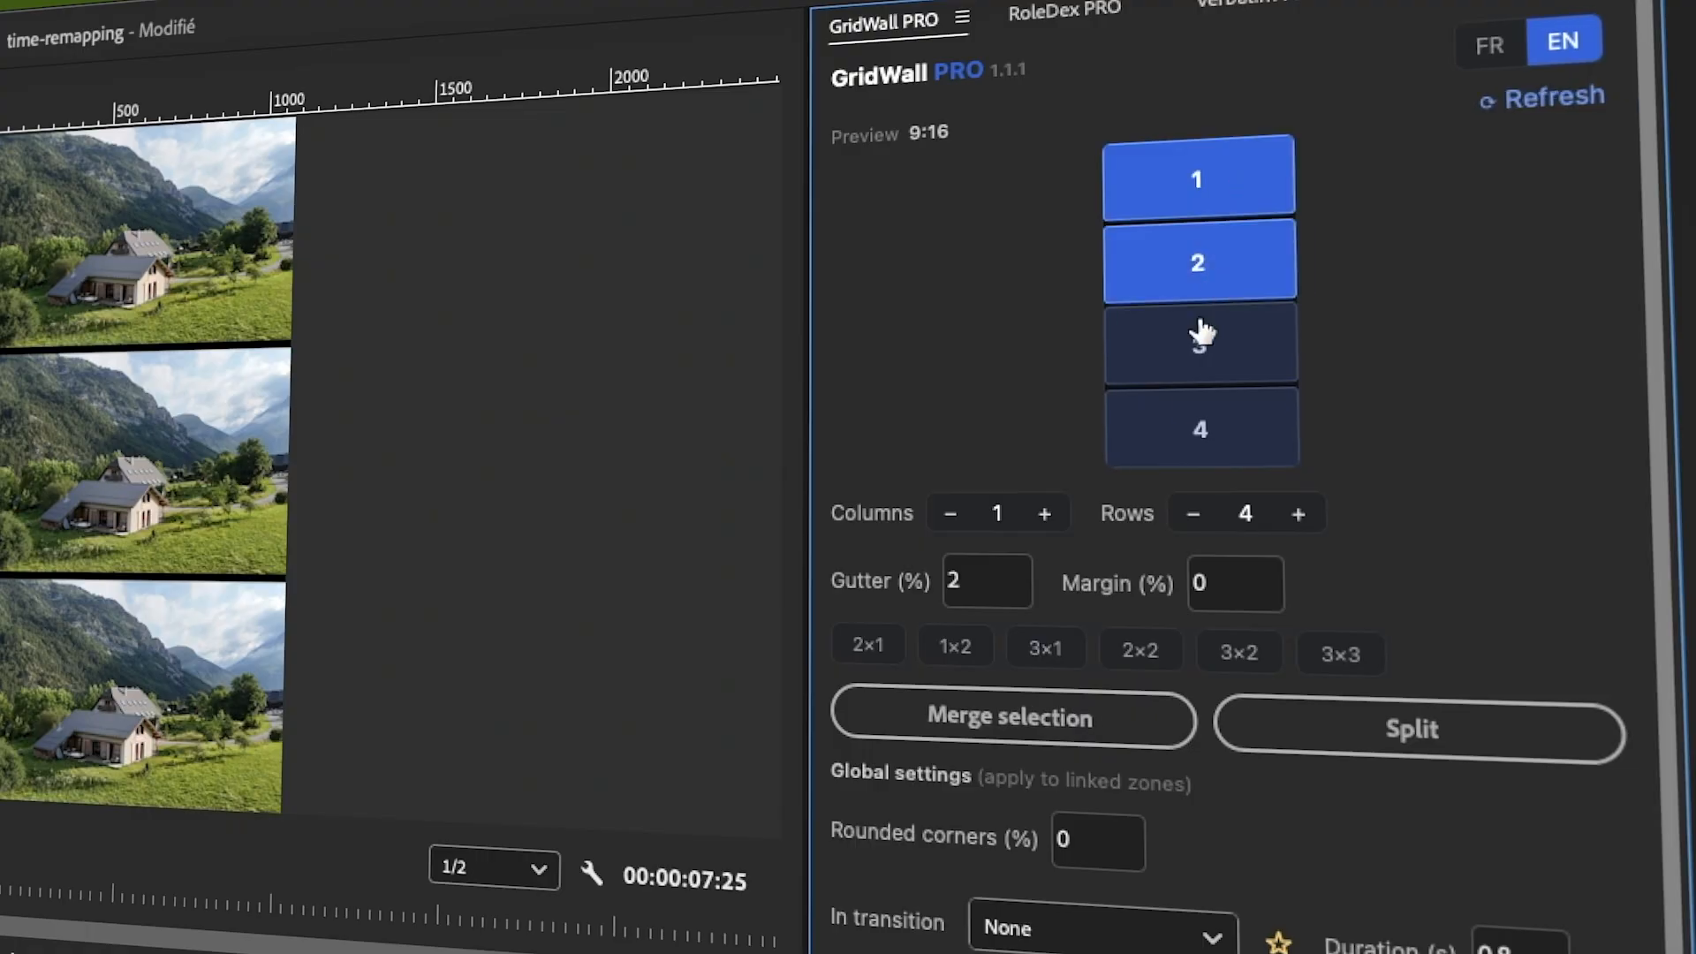
pyautogui.click(1111, 717)
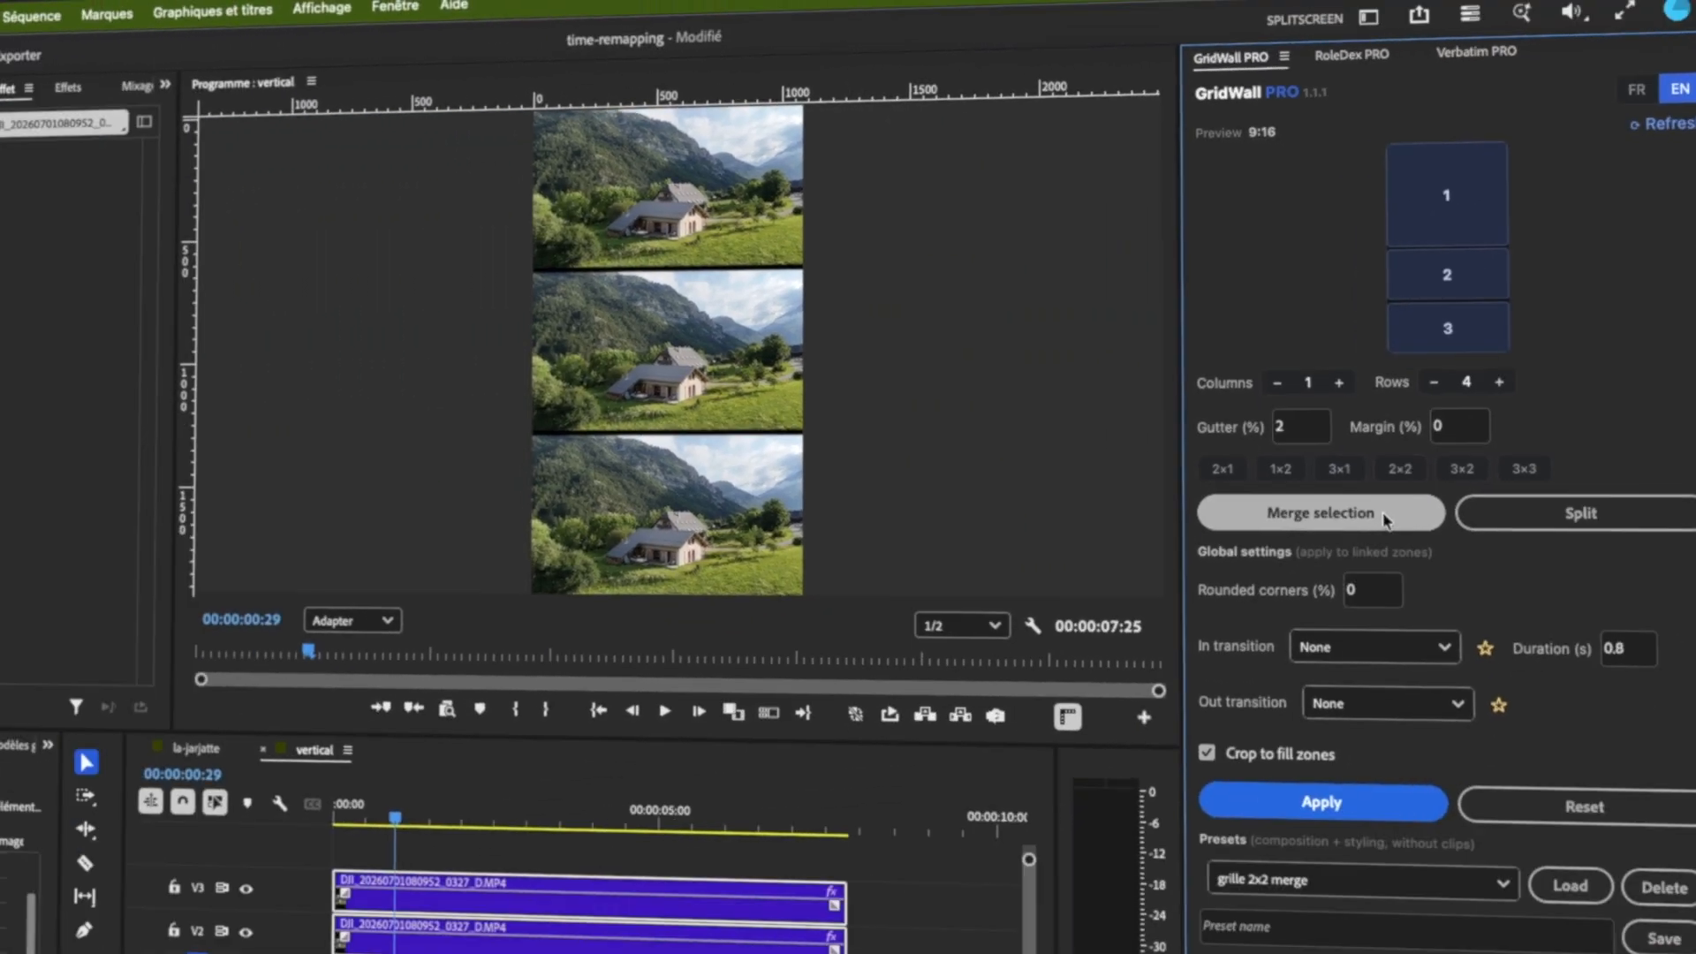
pyautogui.click(1414, 670)
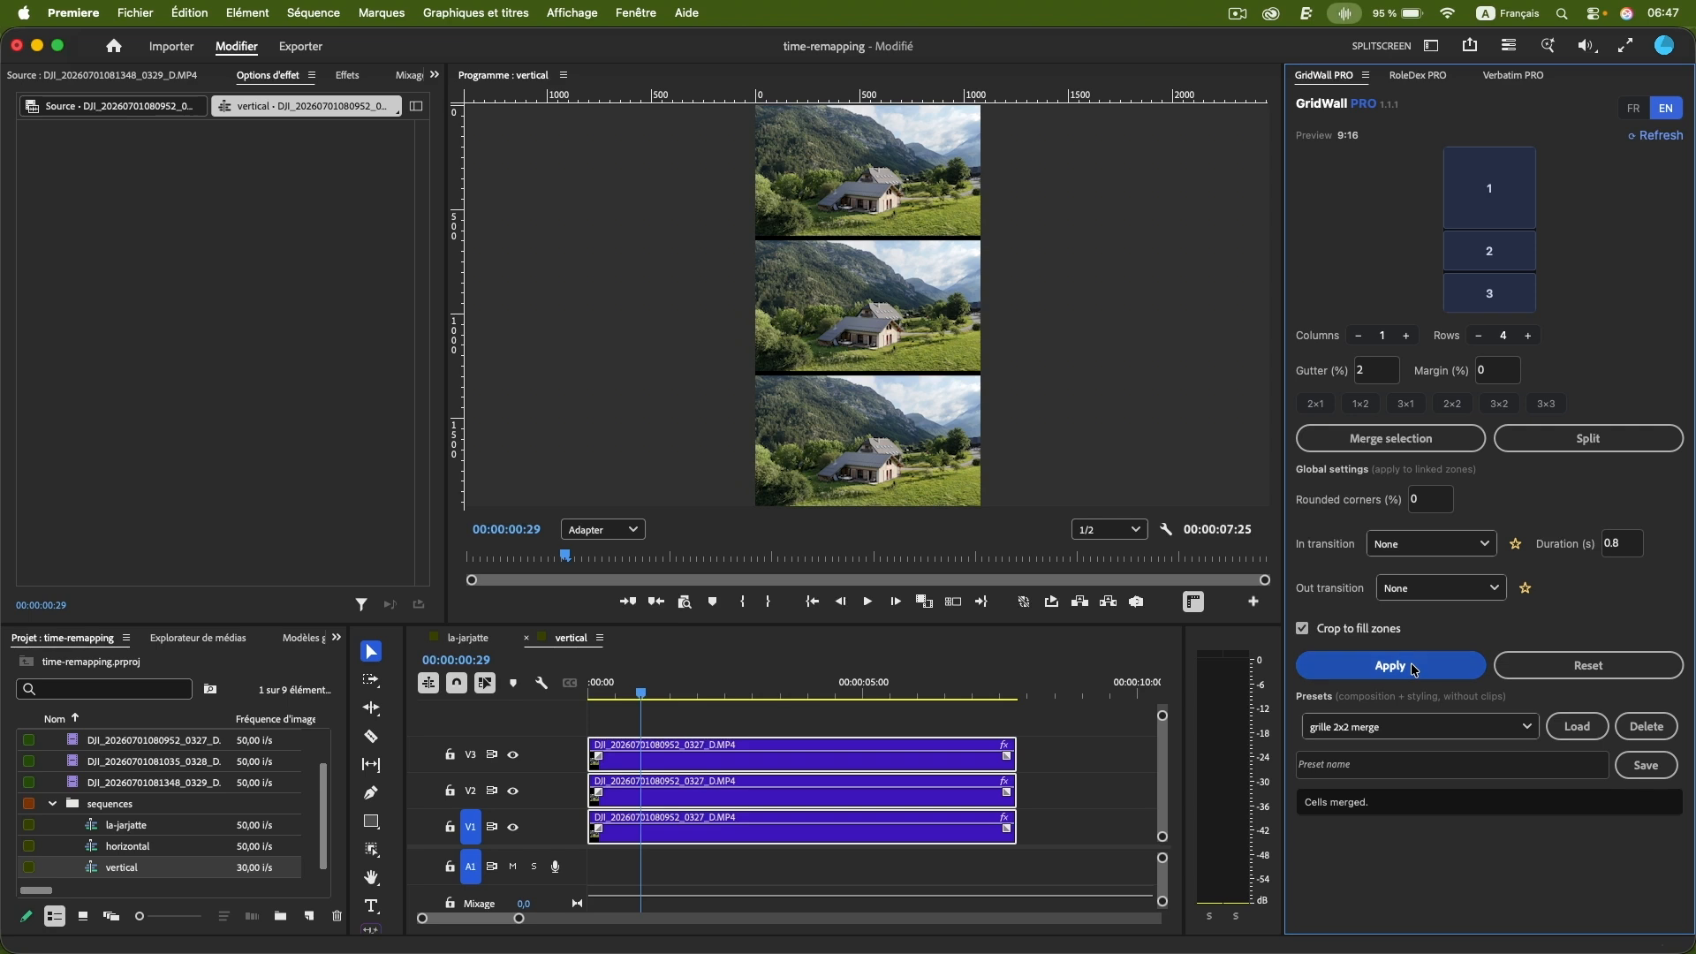
# - Split the merged zone 1, merge zones 3 and 4 instead, and apply the layout to the vertical clips
pyautogui.click(1488, 186)
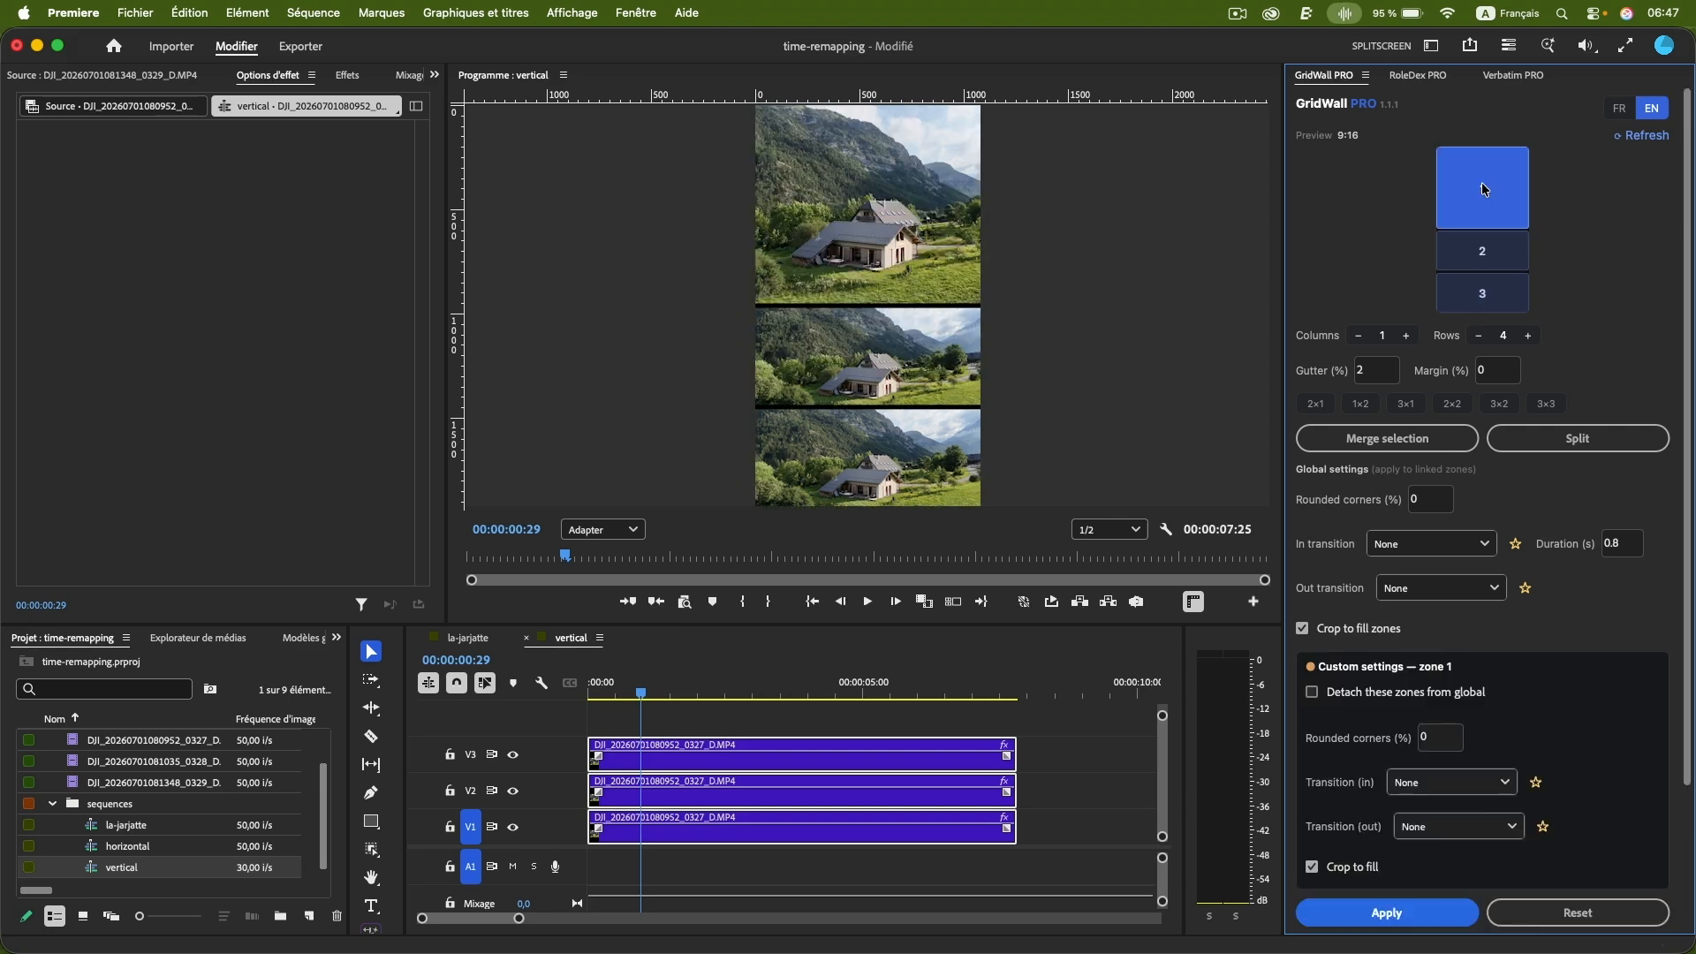
pyautogui.click(1534, 440)
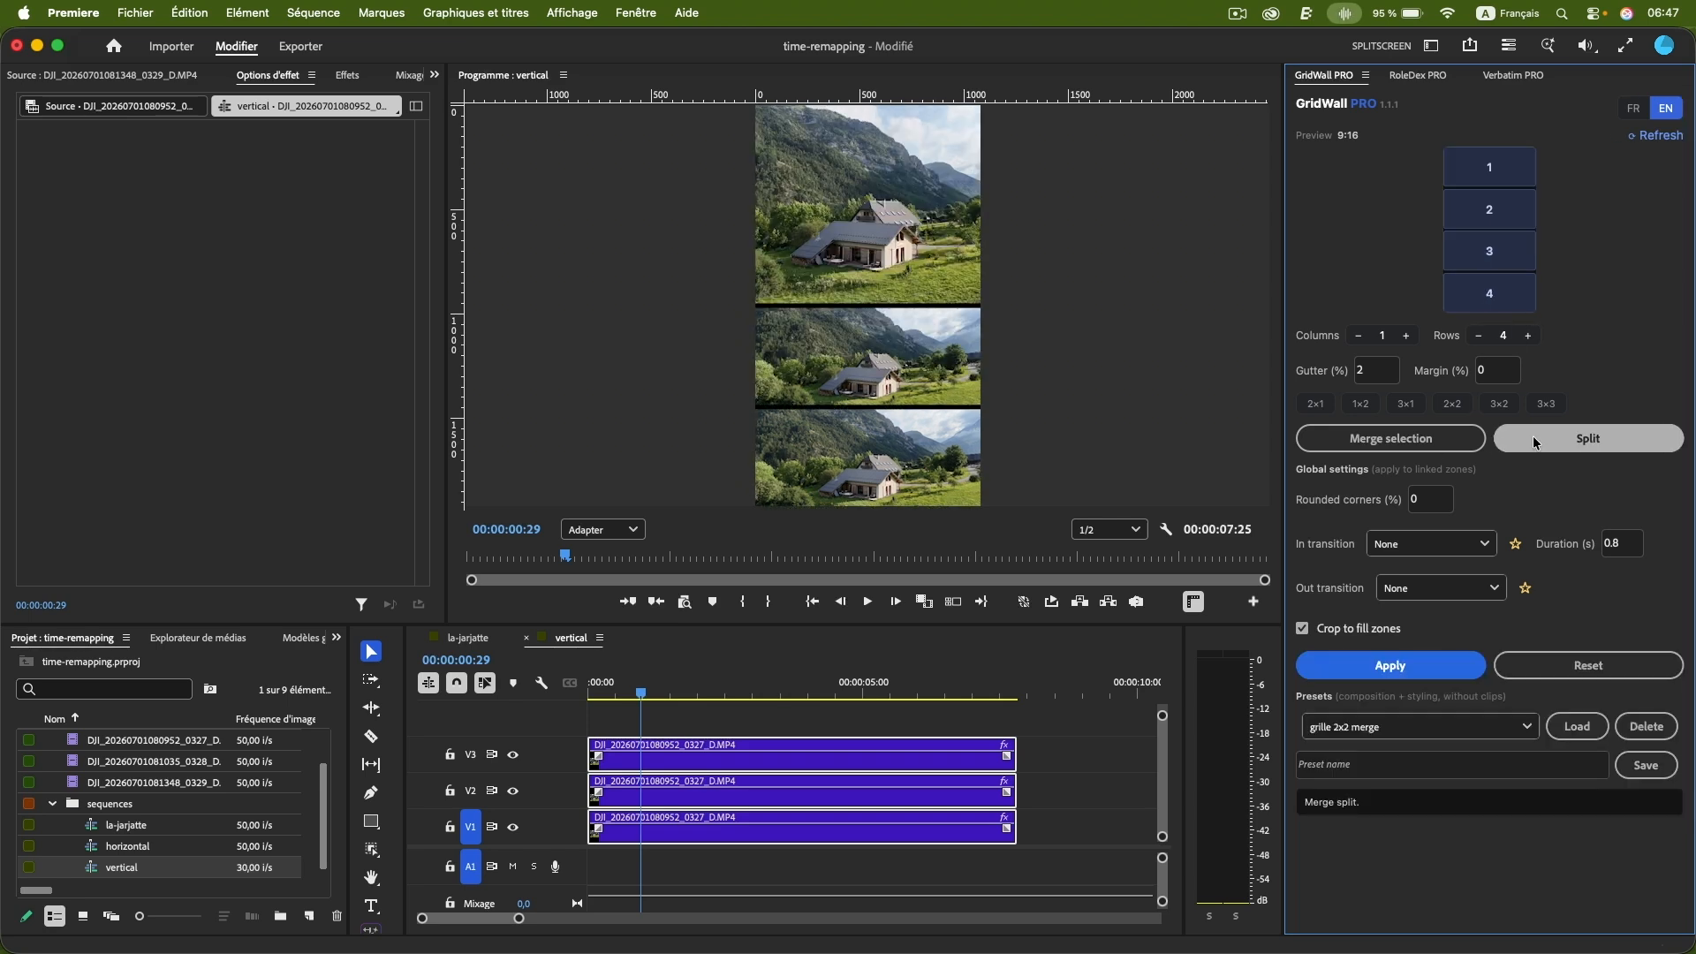
pyautogui.click(1504, 249)
pyautogui.keyDown('shift'); pyautogui.click(1493, 294); pyautogui.keyUp('shift')
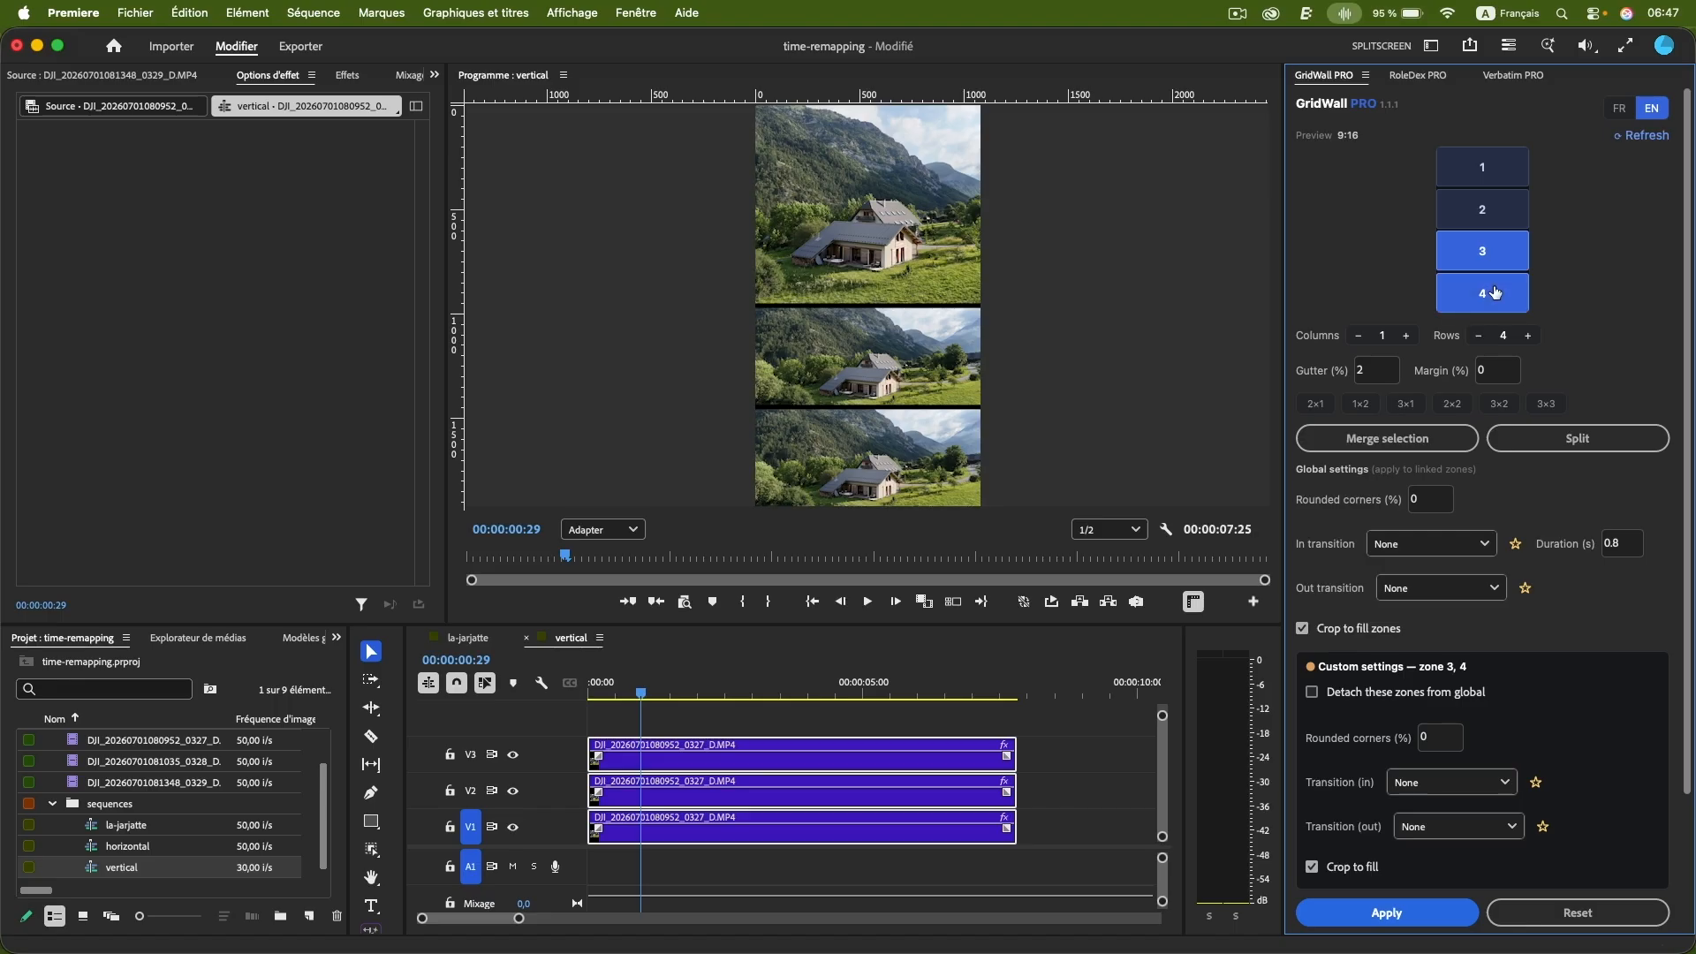
pyautogui.click(1429, 433)
pyautogui.click(1382, 666)
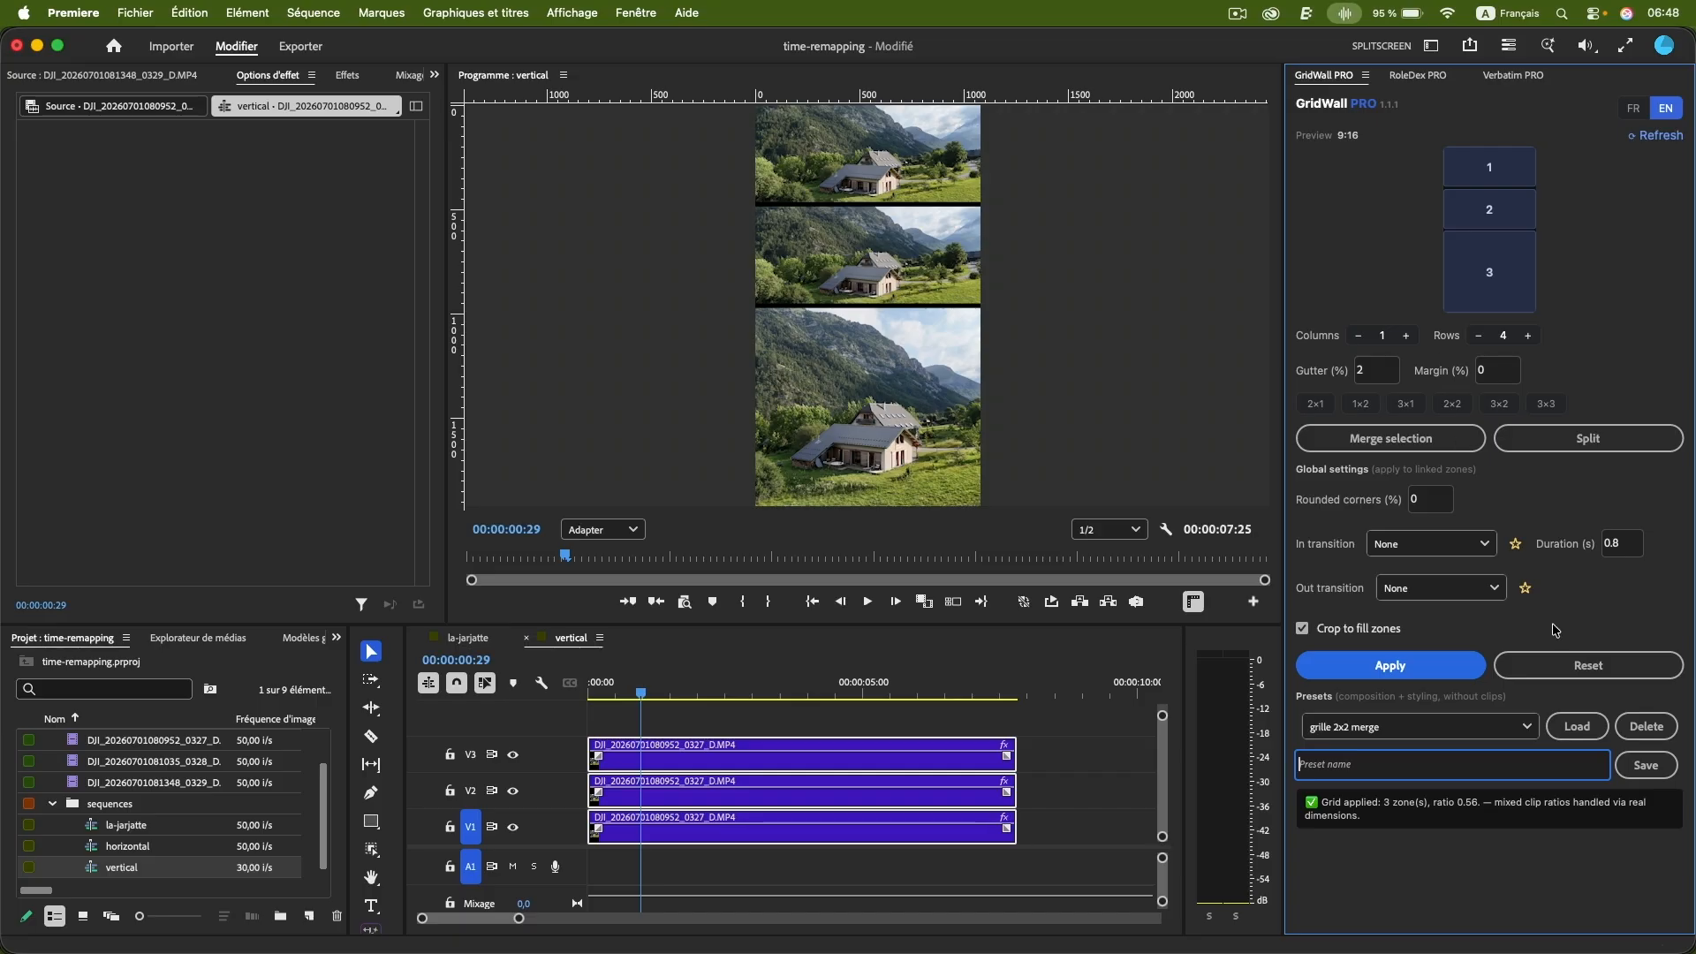
pyautogui.click(1553, 625)
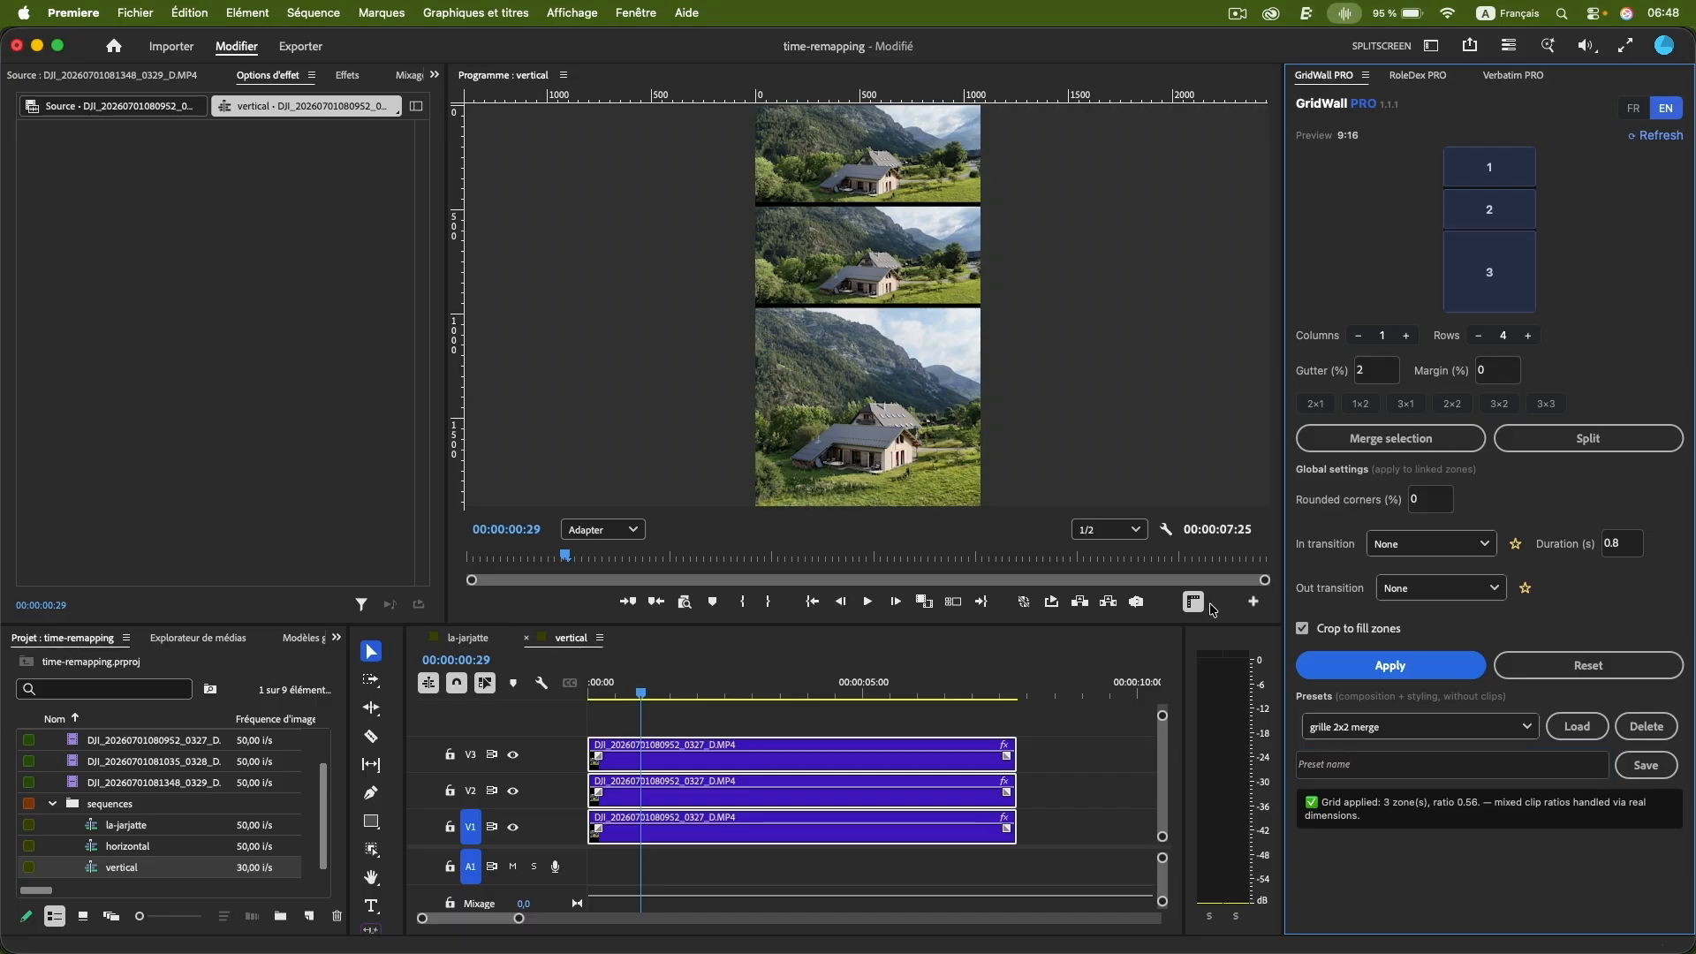
# - Switch to the la-jarjatte sequence and refresh the GridWall preview to restore that sequence's grid and settings
pyautogui.click(465, 638)
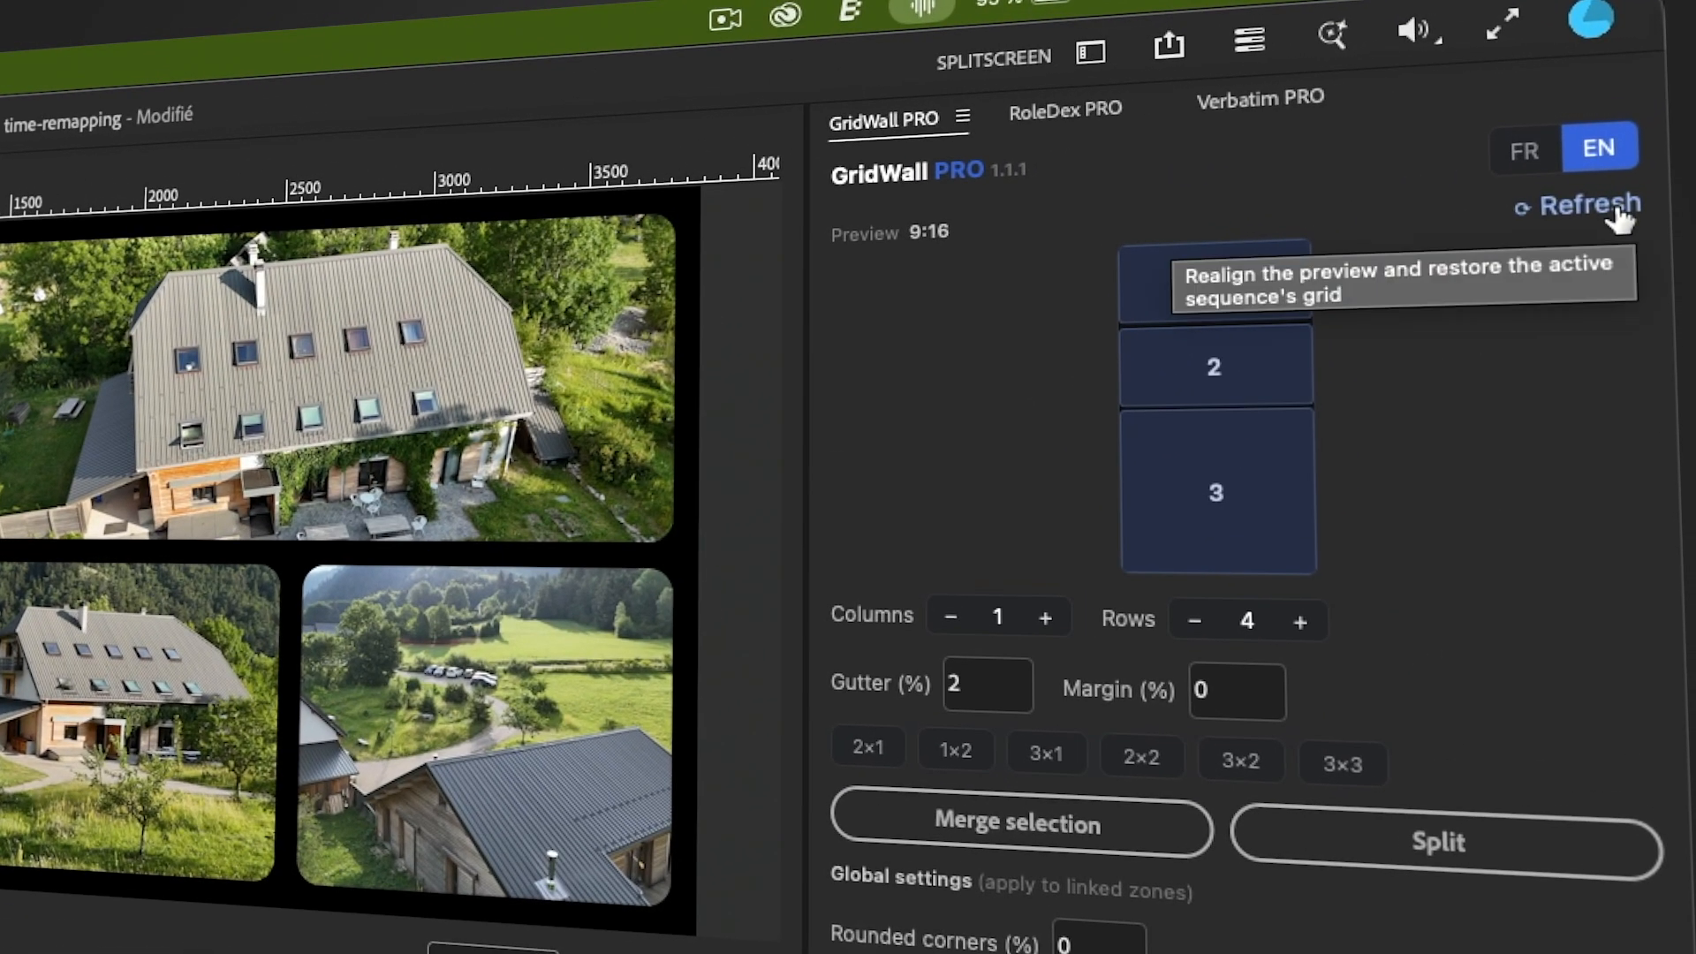
pyautogui.click(1623, 220)
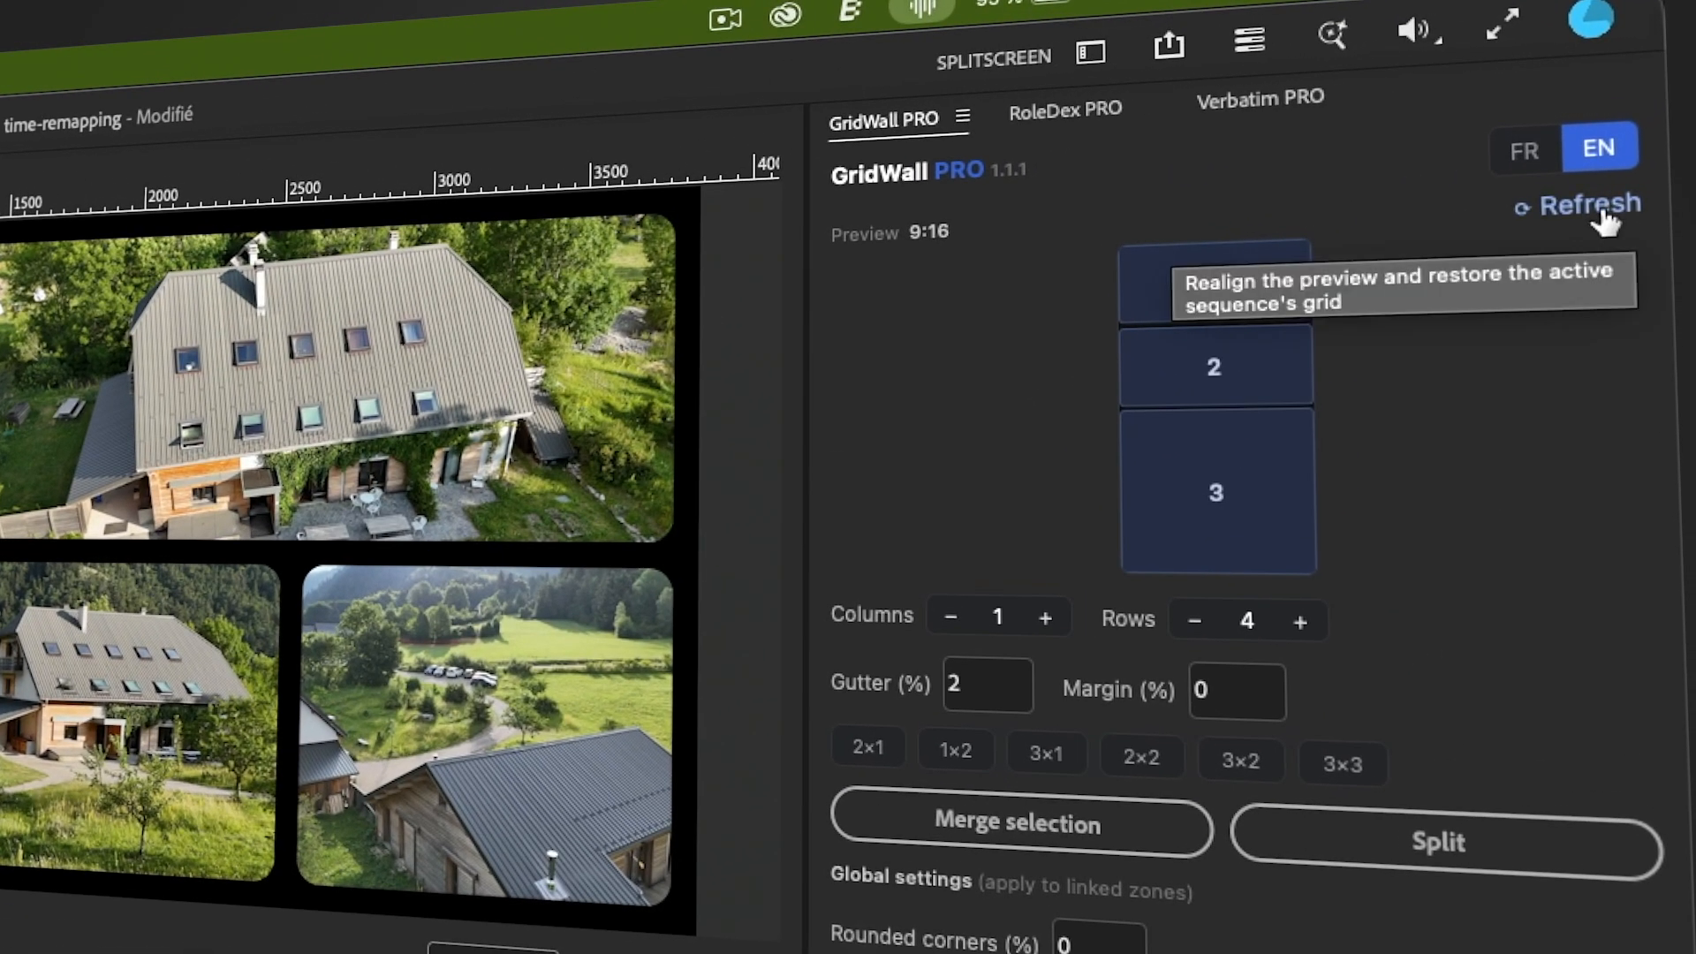
pyautogui.click(1606, 221)
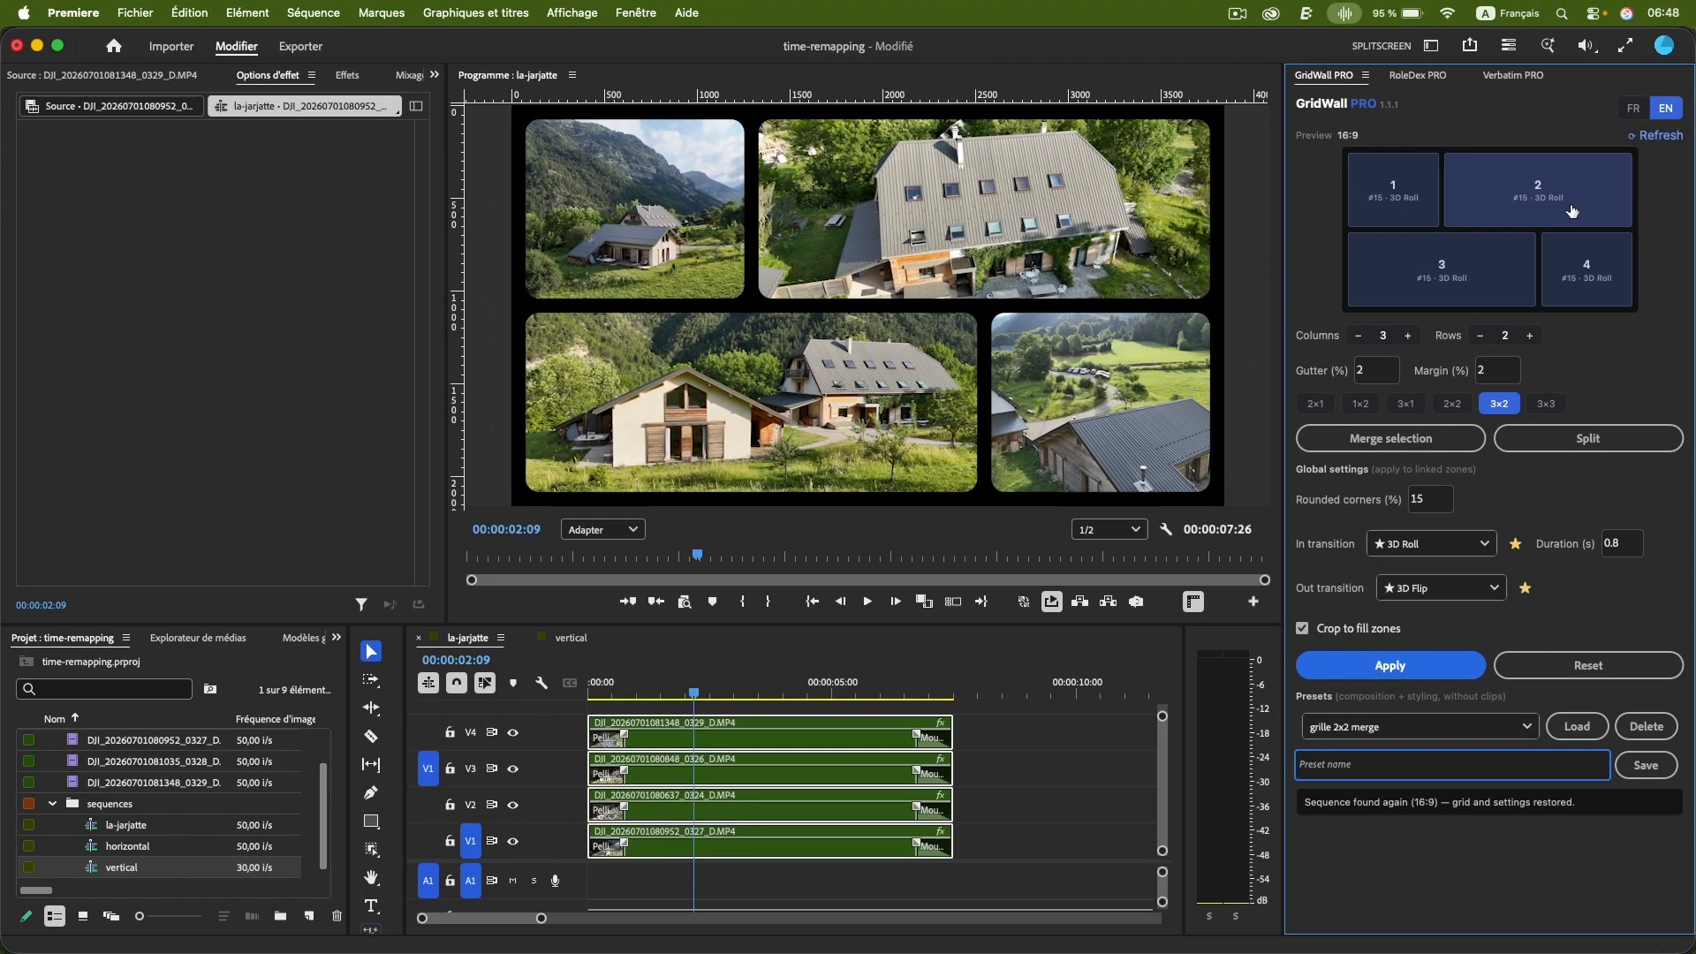
# - Return to the vertical sequence, refresh the preview to restore its grid, and apply the layout to its clips
pyautogui.click(566, 645)
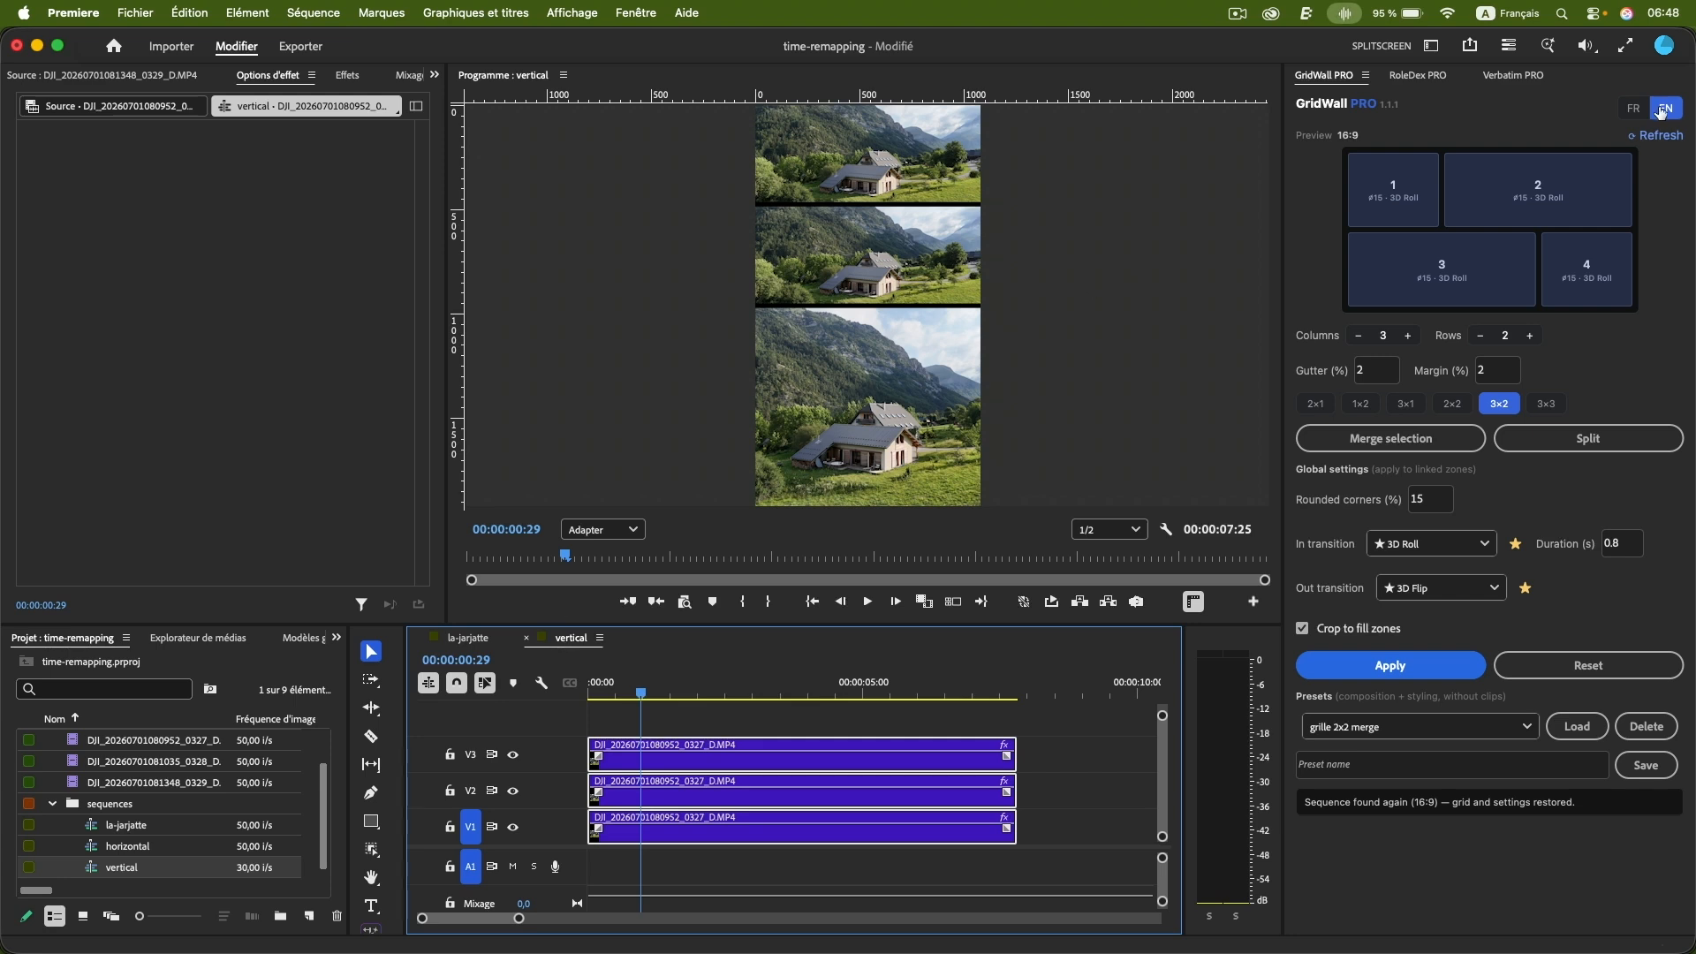
pyautogui.click(1659, 137)
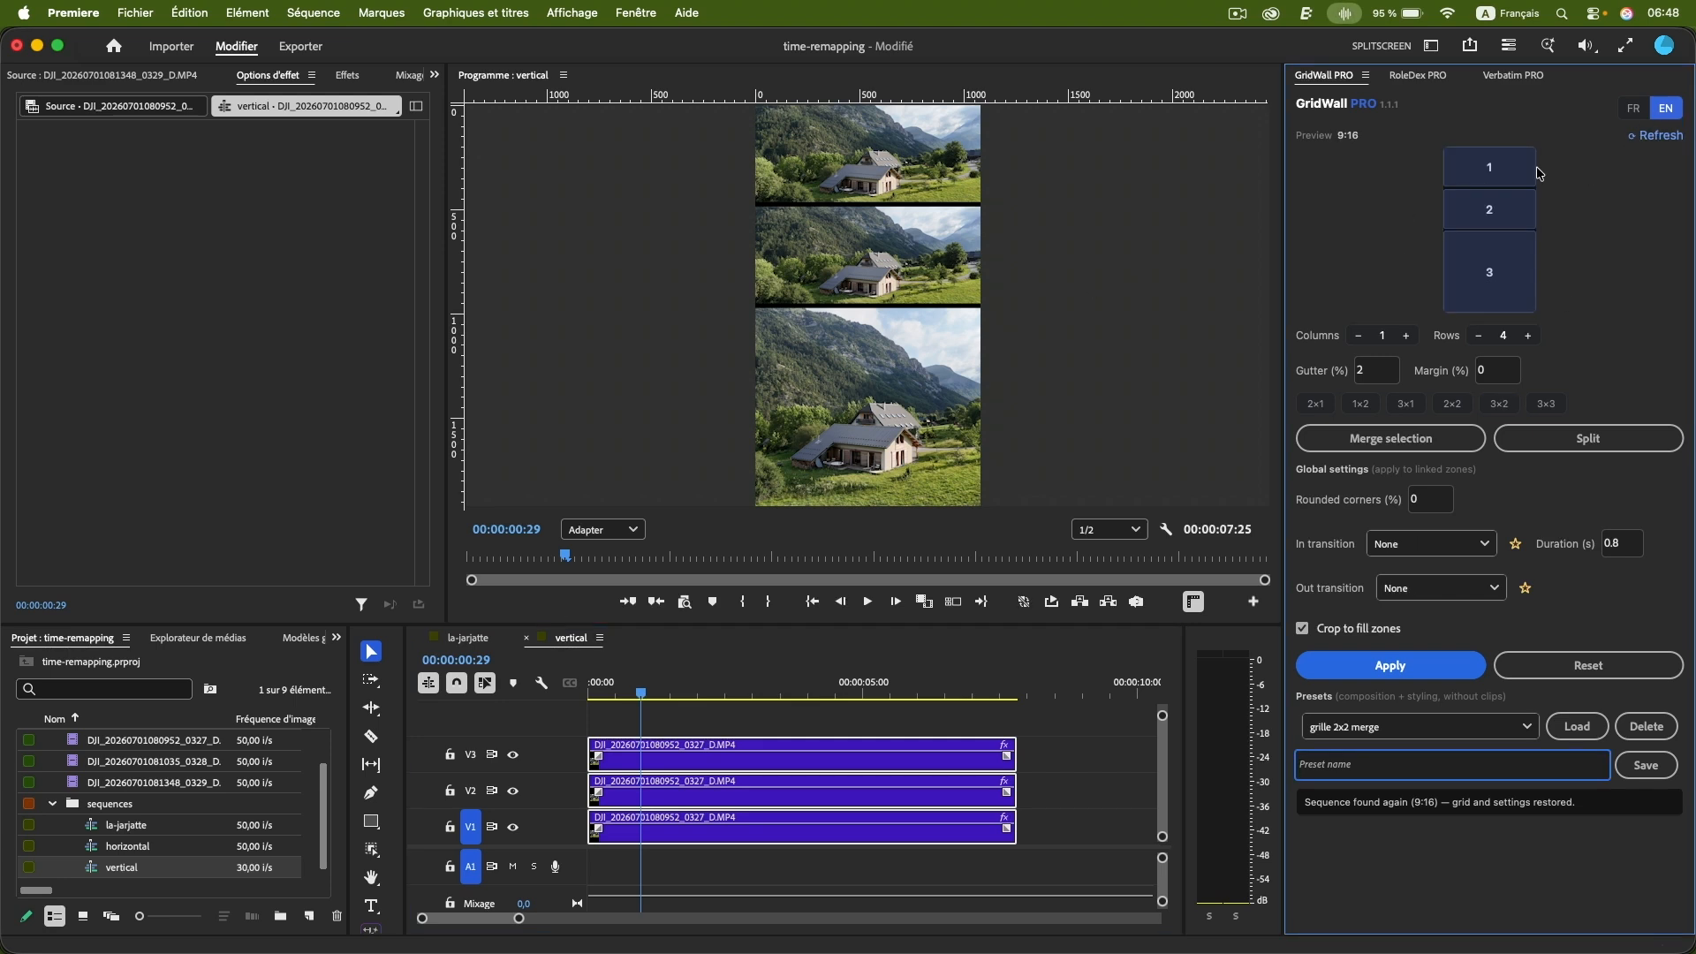
pyautogui.click(1383, 665)
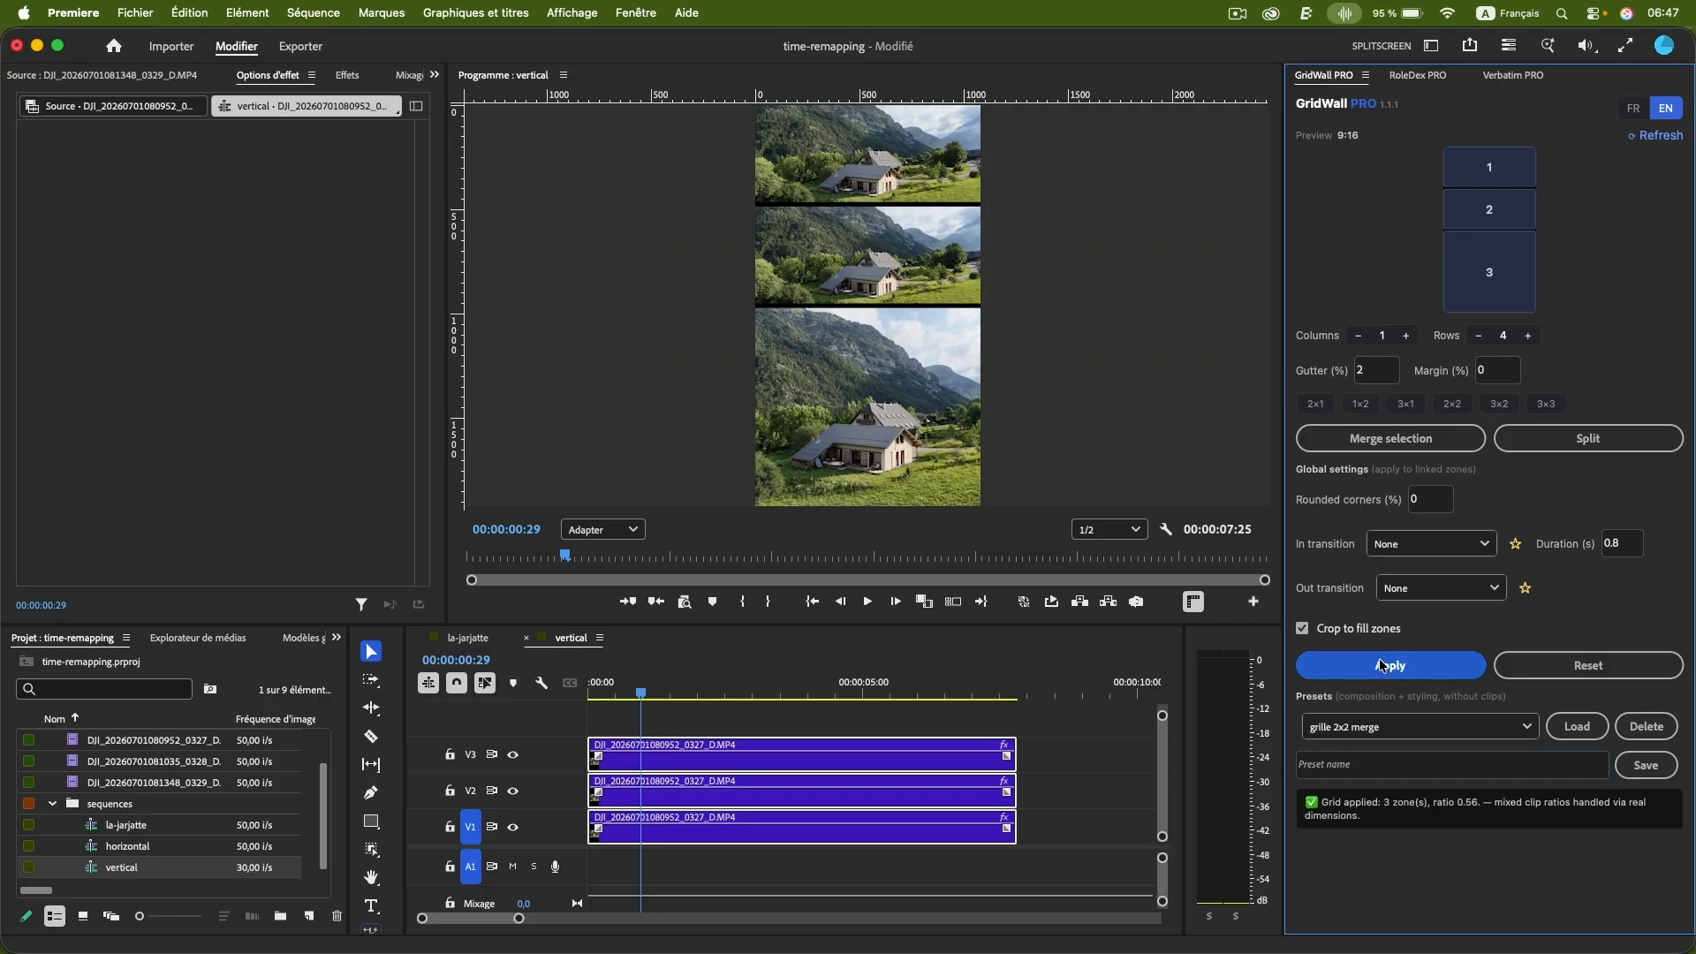